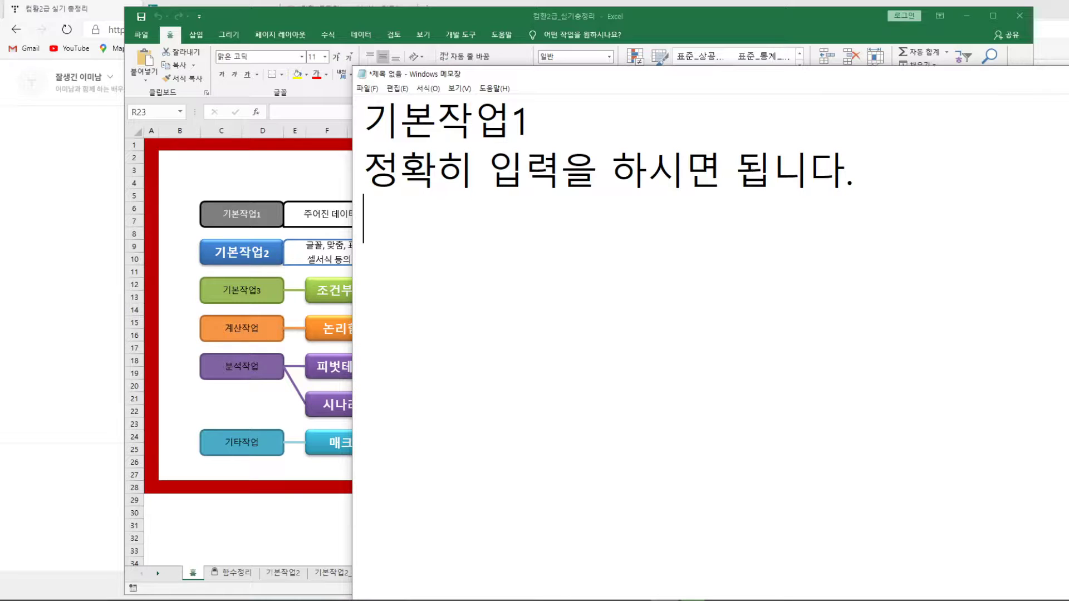
Step: Add the line "4분이상 걸린다." below the existing notes on 기본작업1
{"action": "type", "text": "$"}
{"action": "key", "text": "BackSpace"}
{"action": "type", "text": "4분이사"}
{"action": "type", "text": "상 걸린다."}
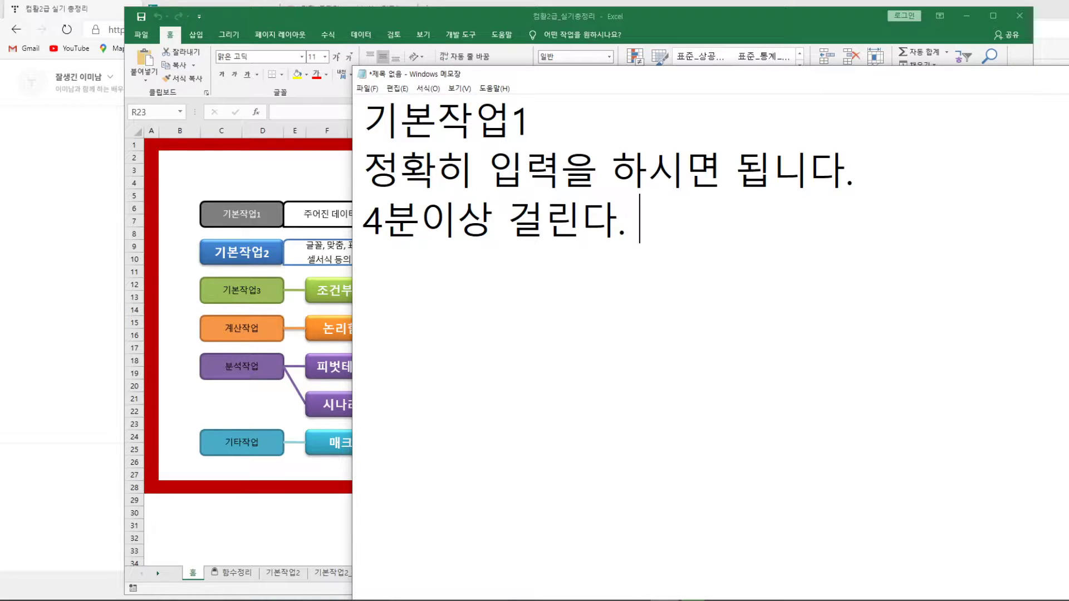
Step: Switch to Excel and create a new blank workbook
{"action": "left_click", "coordinate": [319, 18]}
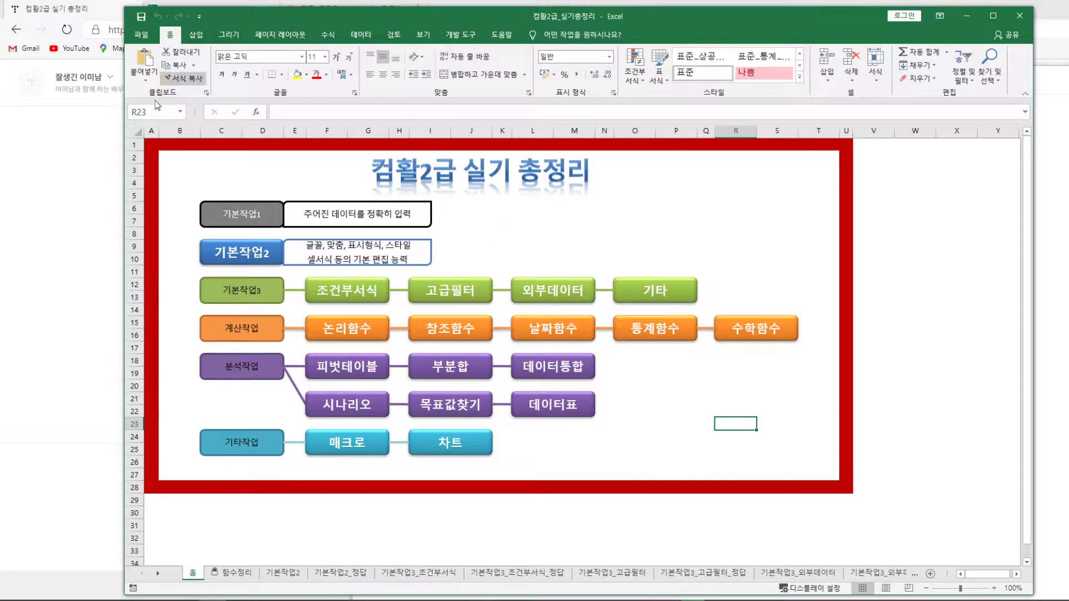
{"action": "left_click", "coordinate": [142, 36]}
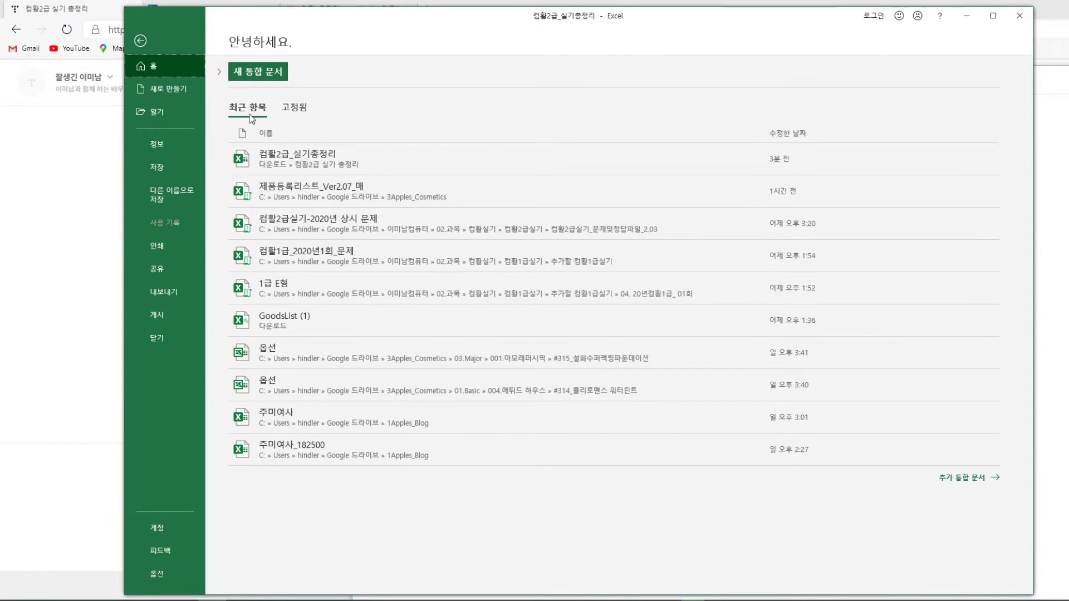
{"action": "left_click", "coordinate": [160, 90]}
{"action": "left_click", "coordinate": [299, 135]}
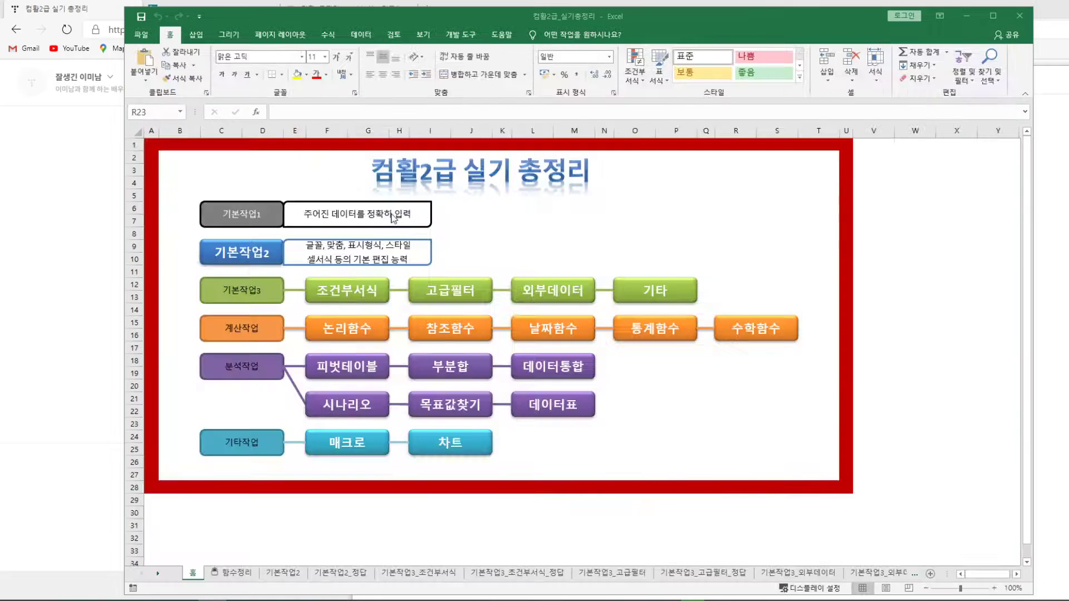
Step: Enter the headers 이름, 나이 and 성별 in cells A4 to C4 of the blank workbook
{"action": "left_click", "coordinate": [164, 215]}
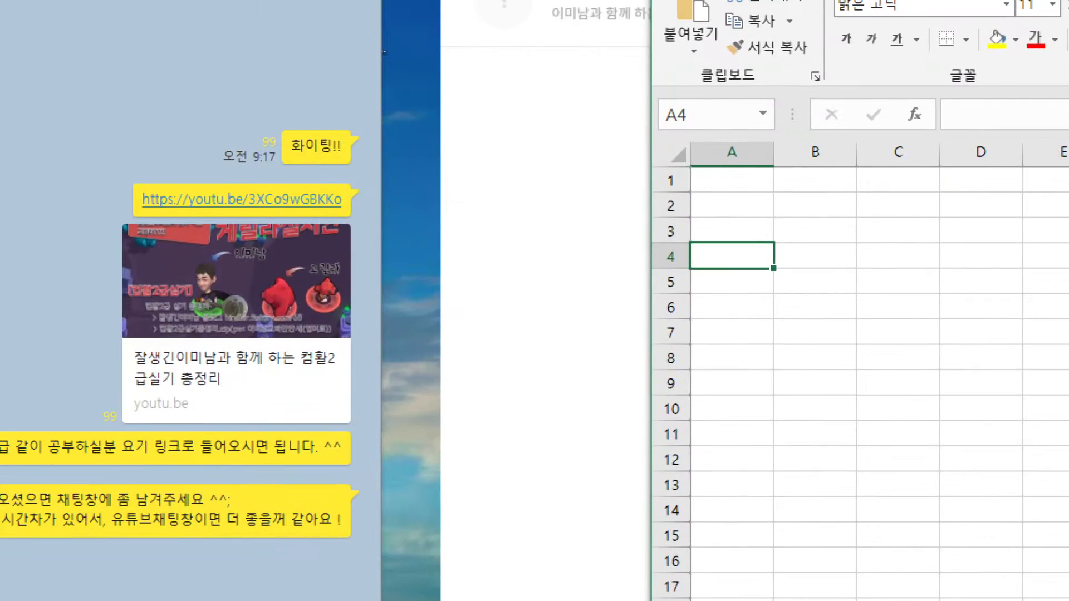
{"action": "type", "text": "dl"}
{"action": "key", "text": "BackSpace"}
{"action": "key", "text": "BackSpace"}
{"action": "type", "text": "이름"}
{"action": "key", "text": "Tab"}
{"action": "type", "text": "나이"}
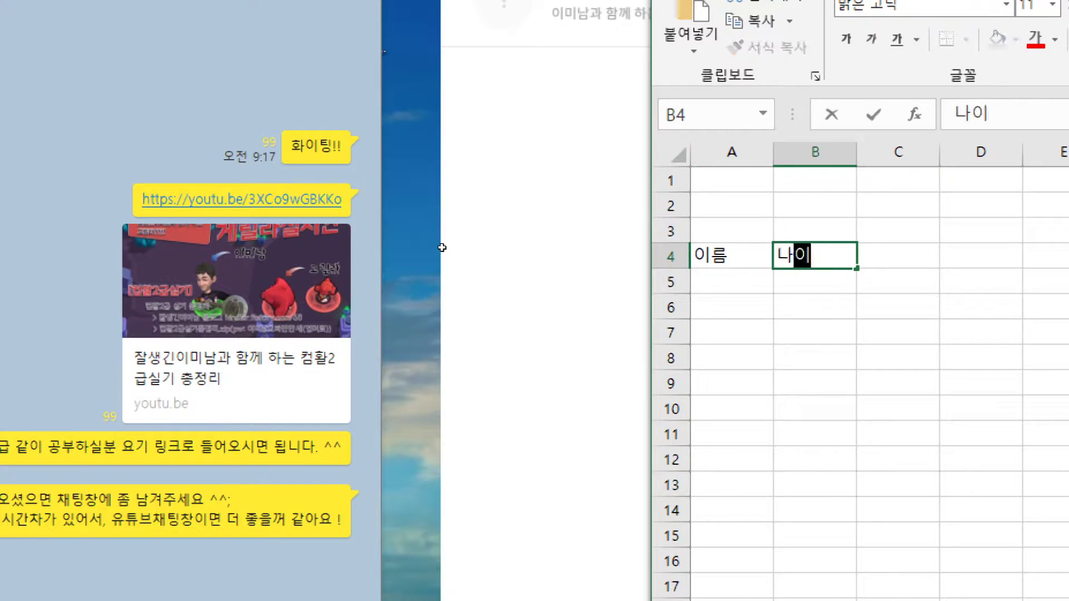
{"action": "key", "text": "Tab"}
{"action": "type", "text": "성별"}
{"action": "key", "text": "Return"}
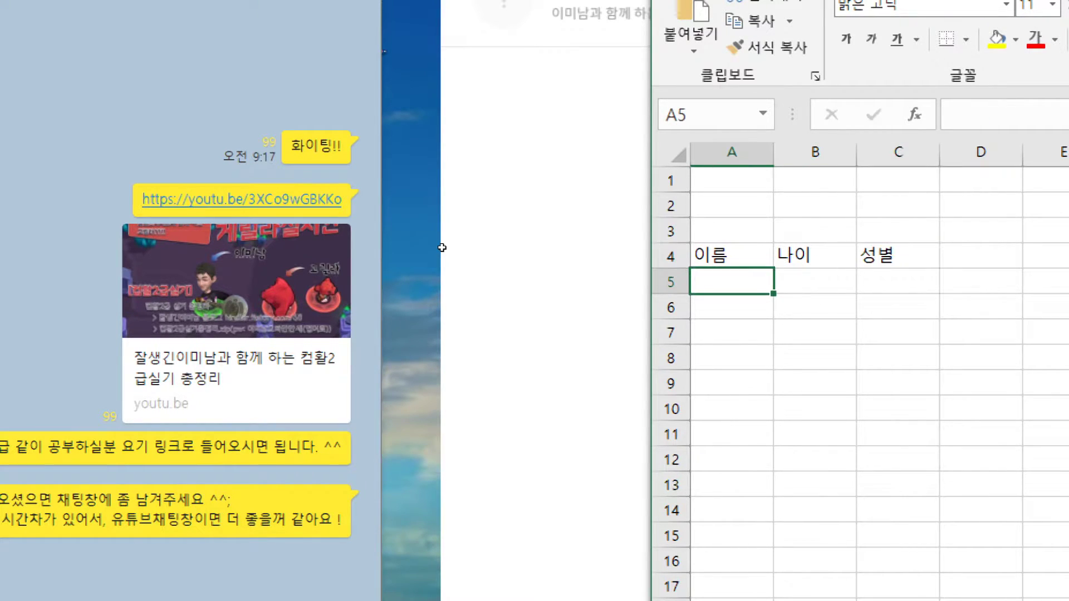
Step: Fill A5:A7 under the 이름 header with three sample names
{"action": "type", "text": "이미남"}
{"action": "key", "text": "Return"}
{"action": "type", "text": "ㄱ김미남"}
{"action": "key", "text": "Return"}
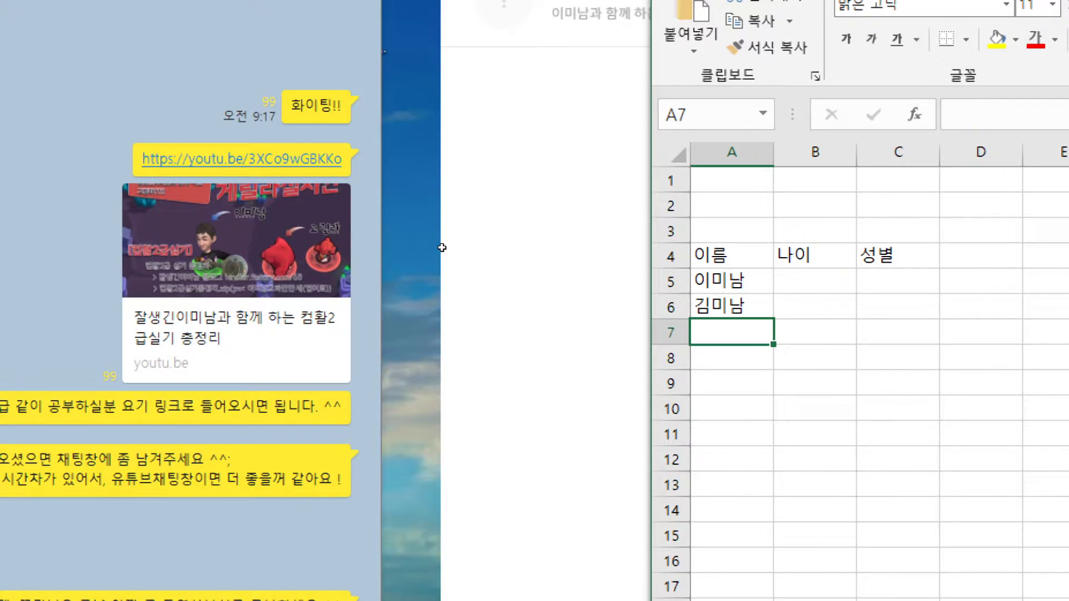
{"action": "type", "text": "나미남"}
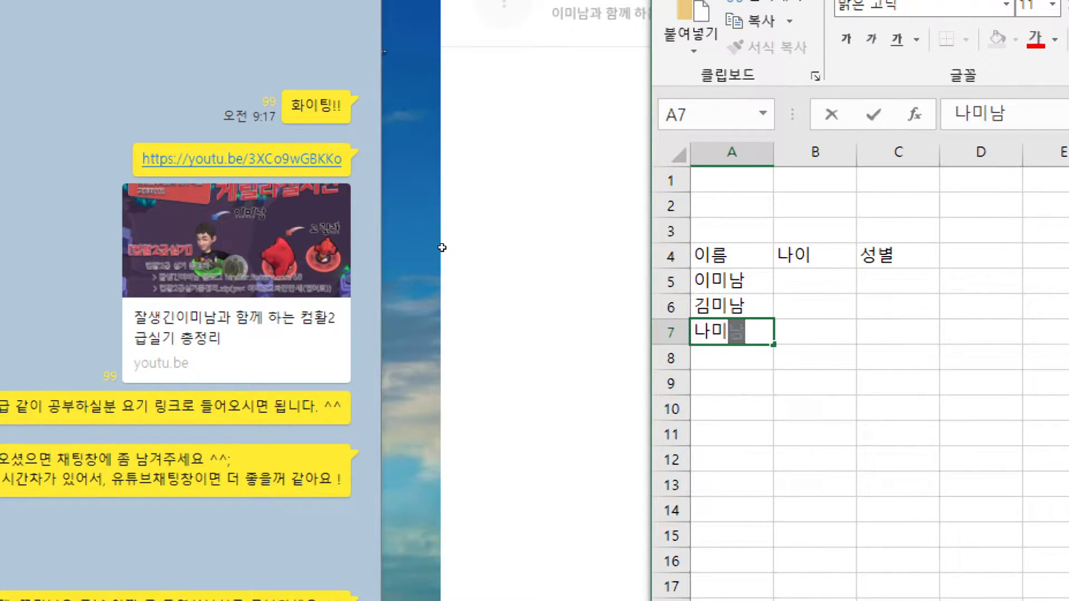
{"action": "key", "text": "Return"}
Step: Fill the 나이 column in B5:B7 with 28, 35 and 36
{"action": "key", "text": "Right"}
{"action": "key", "text": "Up"}
{"action": "key", "text": "Up"}
{"action": "key", "text": "Up"}
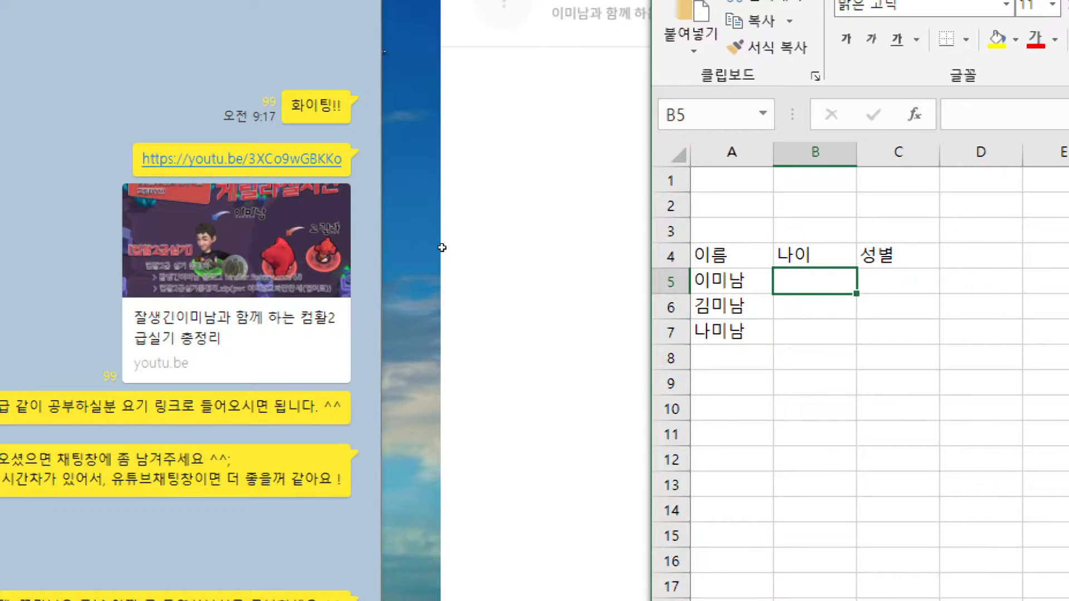
{"action": "type", "text": "28"}
{"action": "key", "text": "Return"}
{"action": "type", "text": "35"}
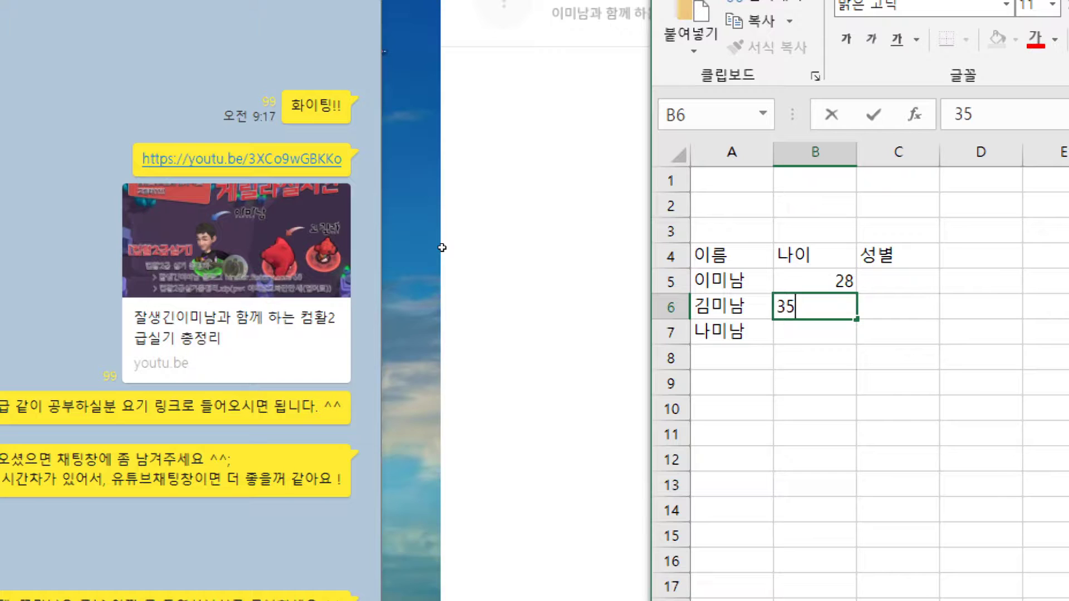
{"action": "key", "text": "Return"}
{"action": "type", "text": "36"}
{"action": "key", "text": "Return"}
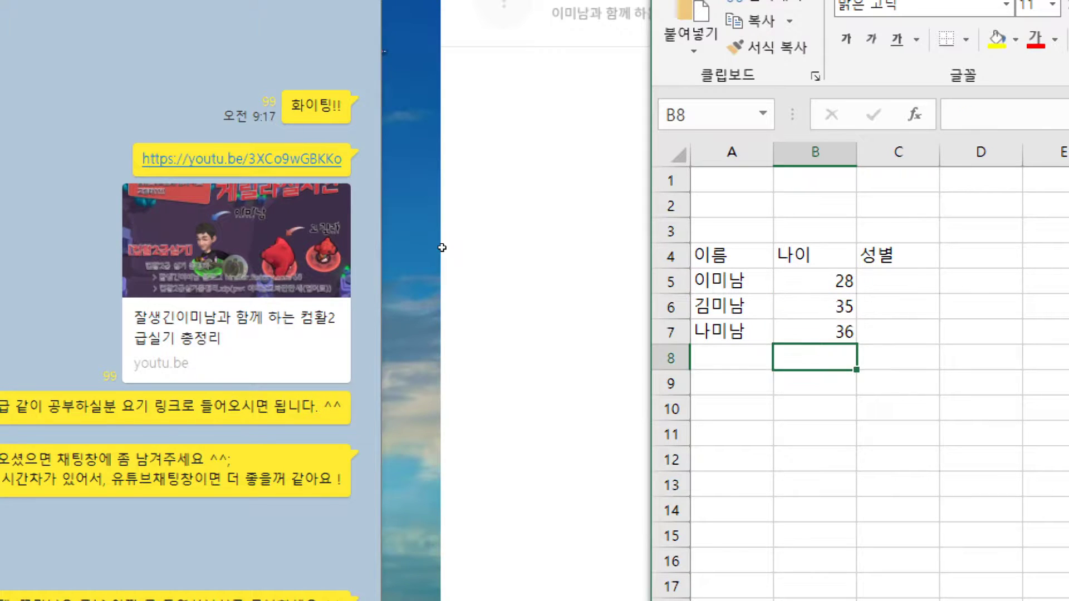
Step: Fill the 성별 column in C5:C7 with 남, 여 and 남
{"action": "key", "text": "Right"}
{"action": "key", "text": "Right"}
{"action": "key", "text": "Left"}
{"action": "key", "text": "Up"}
{"action": "key", "text": "Up"}
{"action": "key", "text": "Up"}
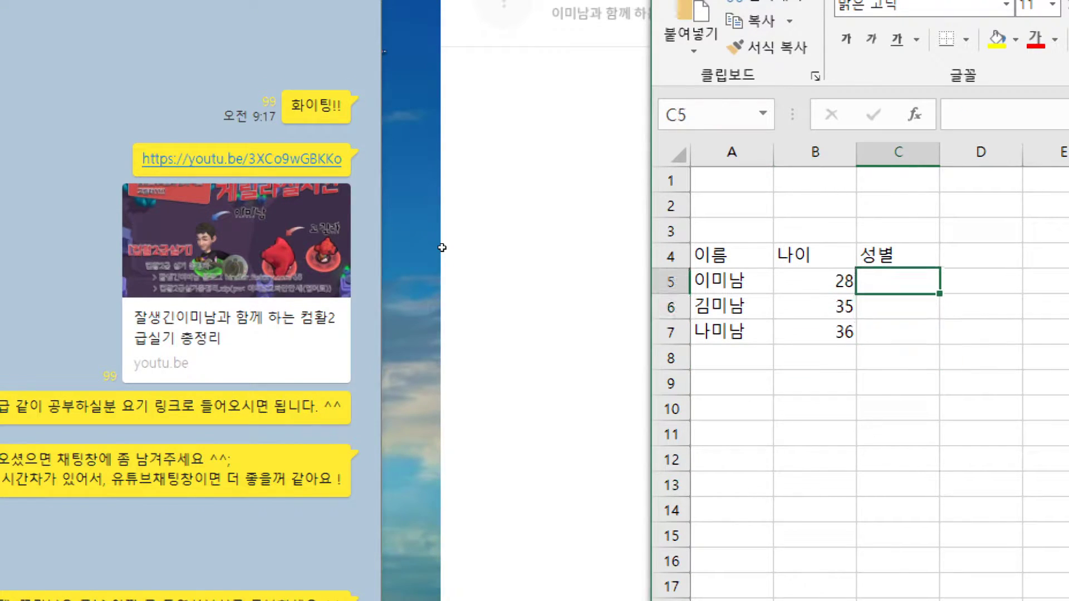
{"action": "type", "text": "남"}
{"action": "key", "text": "Return"}
{"action": "type", "text": "여"}
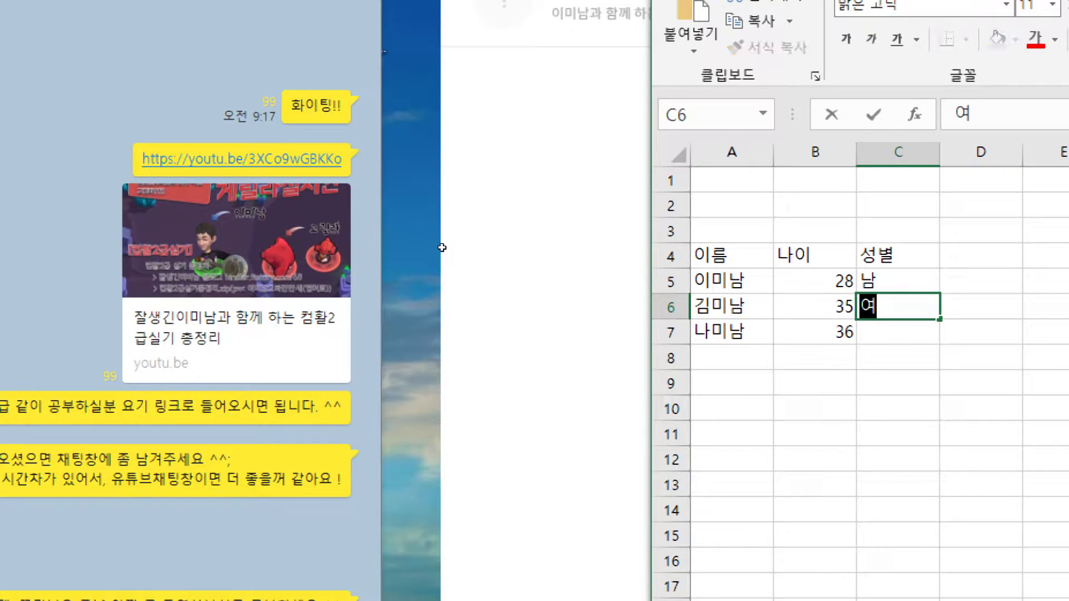
{"action": "key", "text": "Return"}
{"action": "type", "text": "남"}
{"action": "key", "text": "Return"}
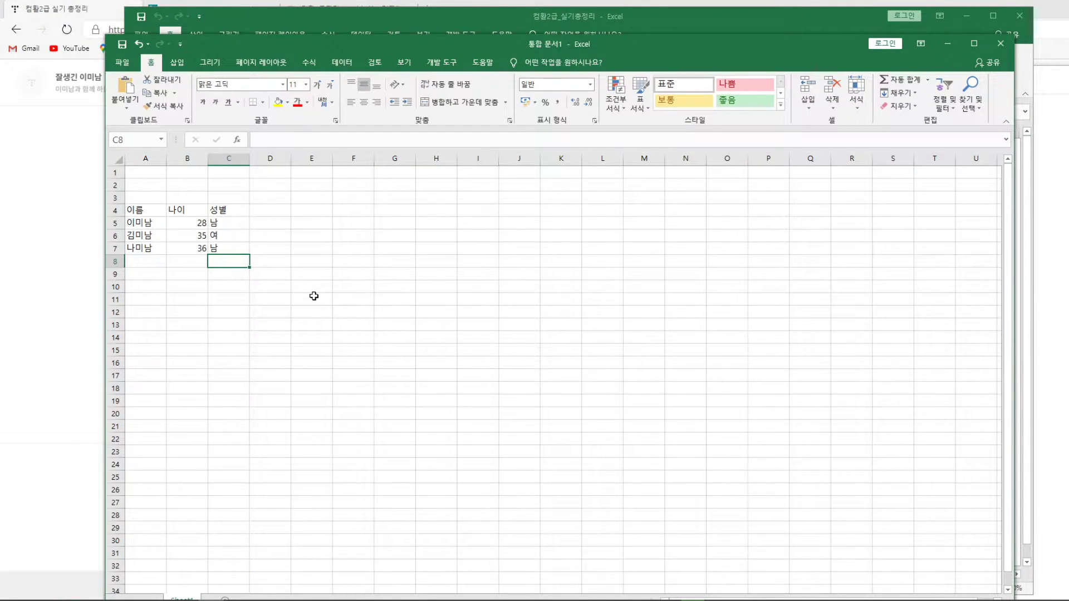
Step: Close the new workbook without saving it and open the 기본작업2 sheet of the practice workbook
{"action": "left_click", "coordinate": [997, 48]}
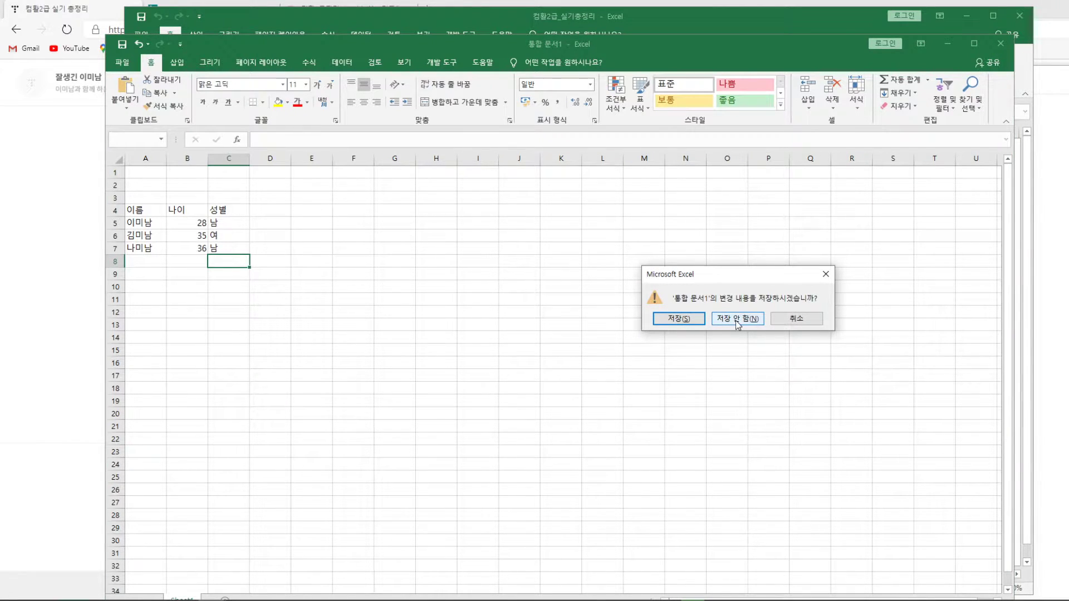
{"action": "left_click", "coordinate": [738, 319]}
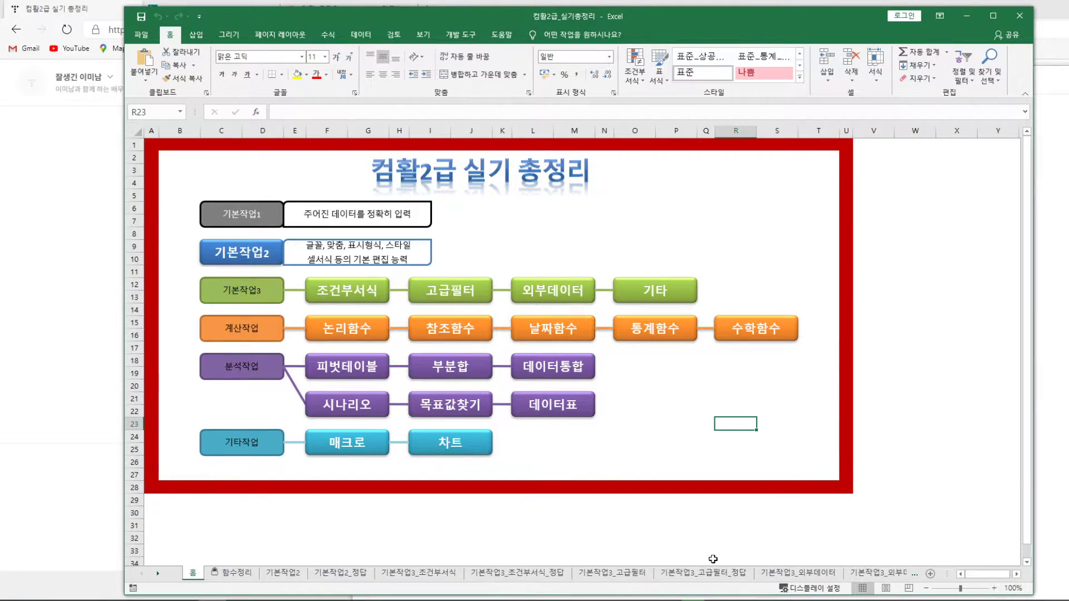
{"action": "left_click", "coordinate": [246, 257]}
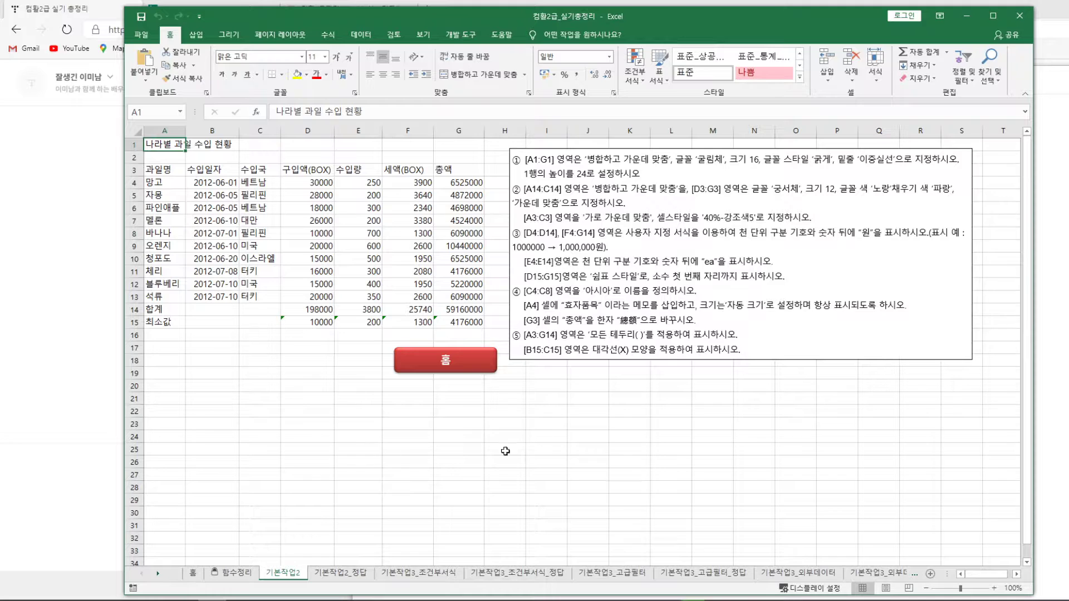
Step: Switch to Notepad and add the heading line "기본작업2-1" below the existing notes
{"action": "left_click", "coordinate": [666, 599]}
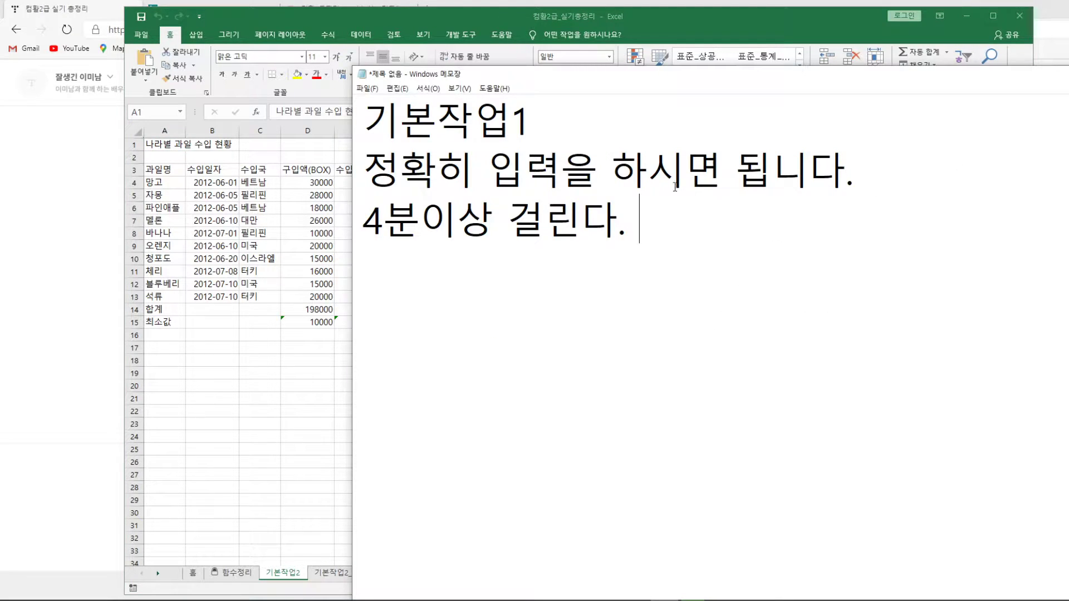
{"action": "left_click_drag", "start_coordinate": [655, 228], "coordinate": [582, 228]}
{"action": "left_click", "coordinate": [646, 232]}
{"action": "key", "text": "Return"}
{"action": "type", "text": "ㄱ기본작업2"}
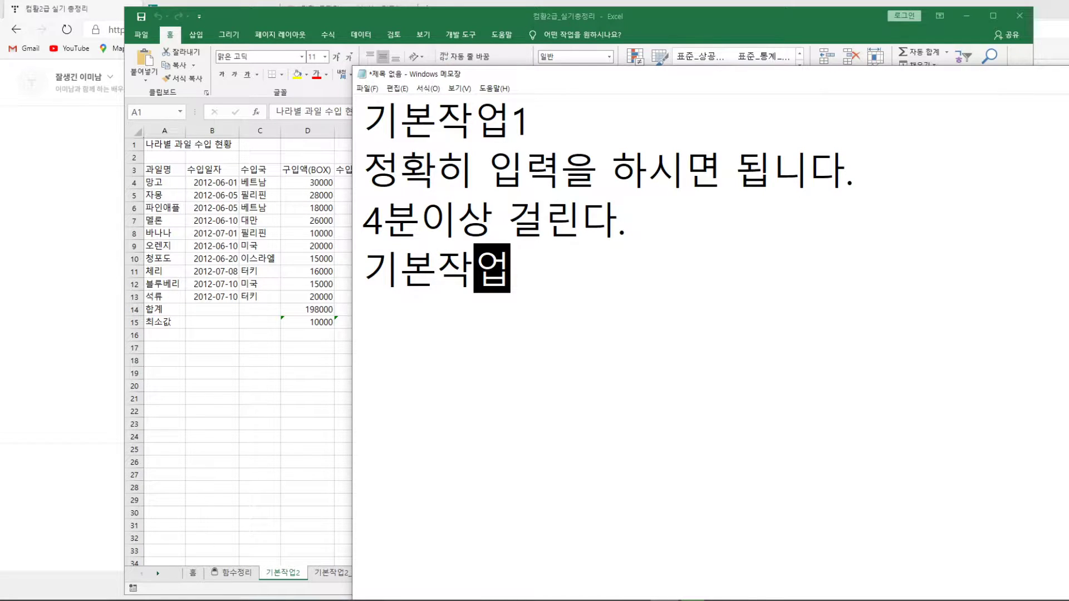
{"action": "key", "text": "Return"}
{"action": "key", "text": "BackSpace"}
{"action": "type", "text": "1"}
{"action": "key", "text": "BackSpace"}
{"action": "type", "text": "-1"}
{"action": "key", "text": "Return"}
Step: Note the scoring as "10점 2점 * 5" under the 기본작업2-1 heading
{"action": "type", "text": "10점"}
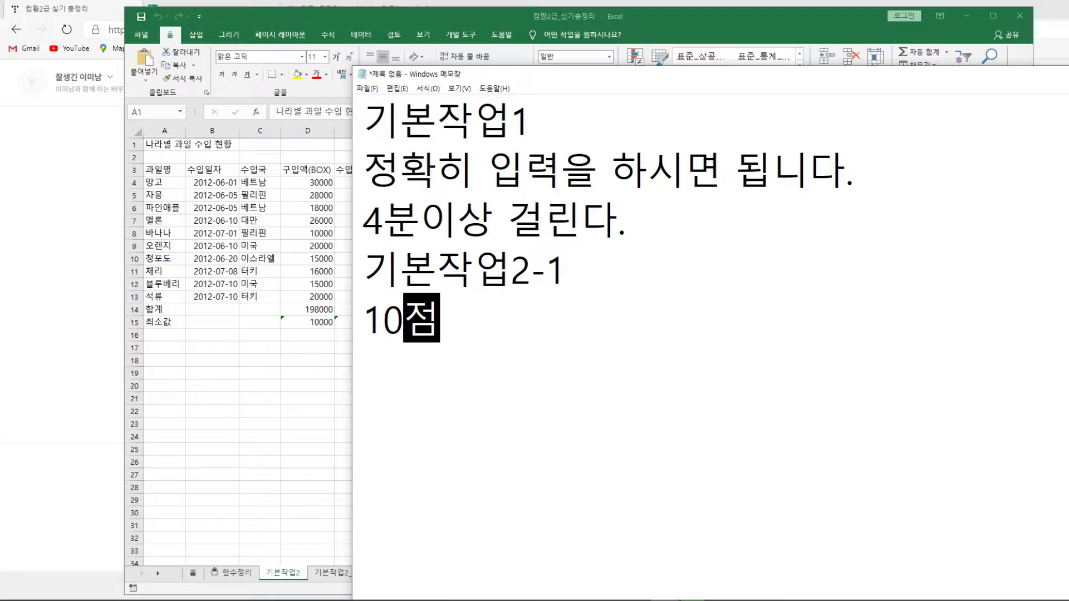
{"action": "type", "text": " 2점"}
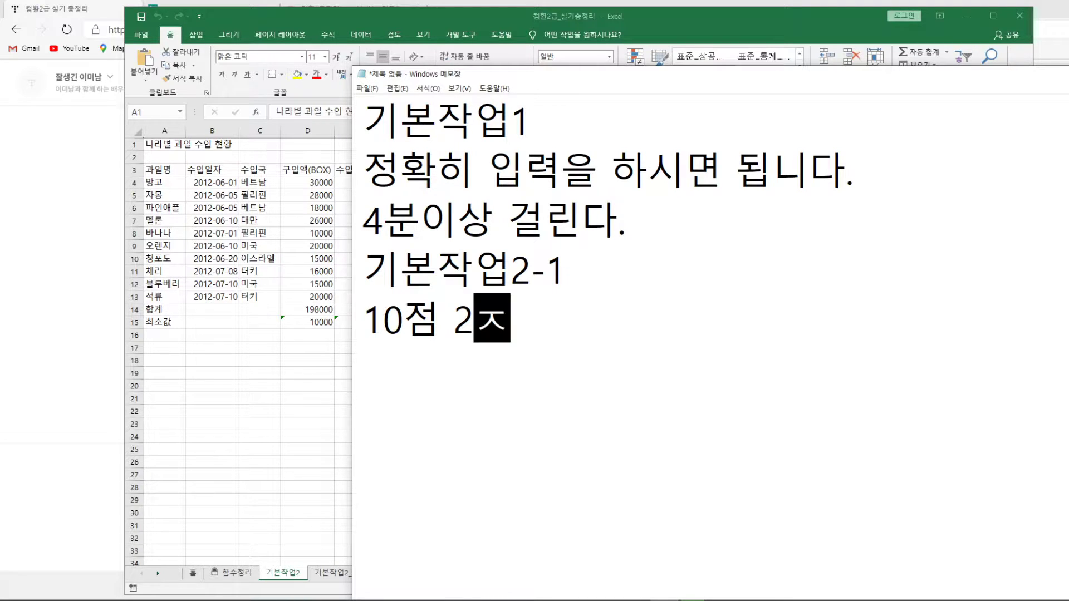
{"action": "type", "text": " * 5"}
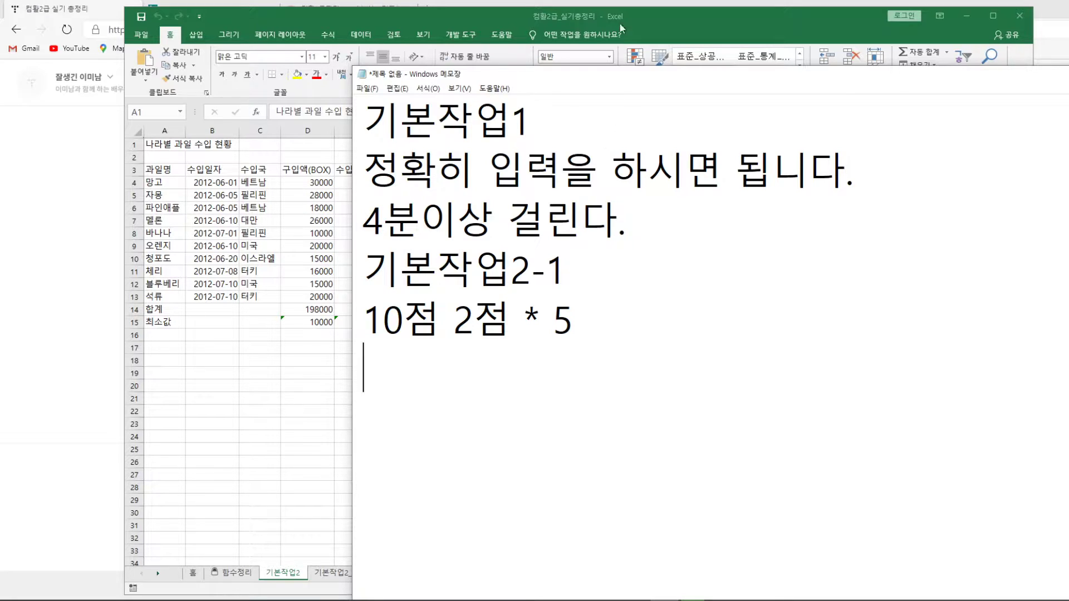
Step: Switch to Excel and merge and center the table title across A1:G1 on the 기본작업2 sheet
{"action": "left_click", "coordinate": [497, 16]}
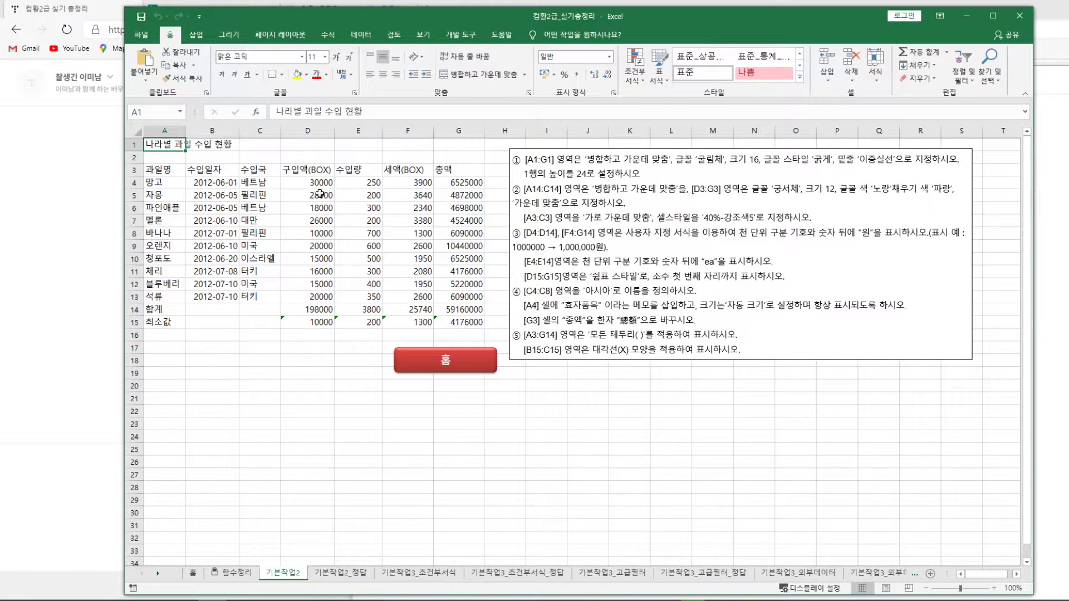
{"action": "left_click", "coordinate": [994, 588]}
{"action": "left_click", "coordinate": [994, 588]}
{"action": "left_click", "coordinate": [994, 588]}
{"action": "left_click", "coordinate": [994, 588]}
{"action": "left_click", "coordinate": [994, 588]}
{"action": "left_click", "coordinate": [994, 588]}
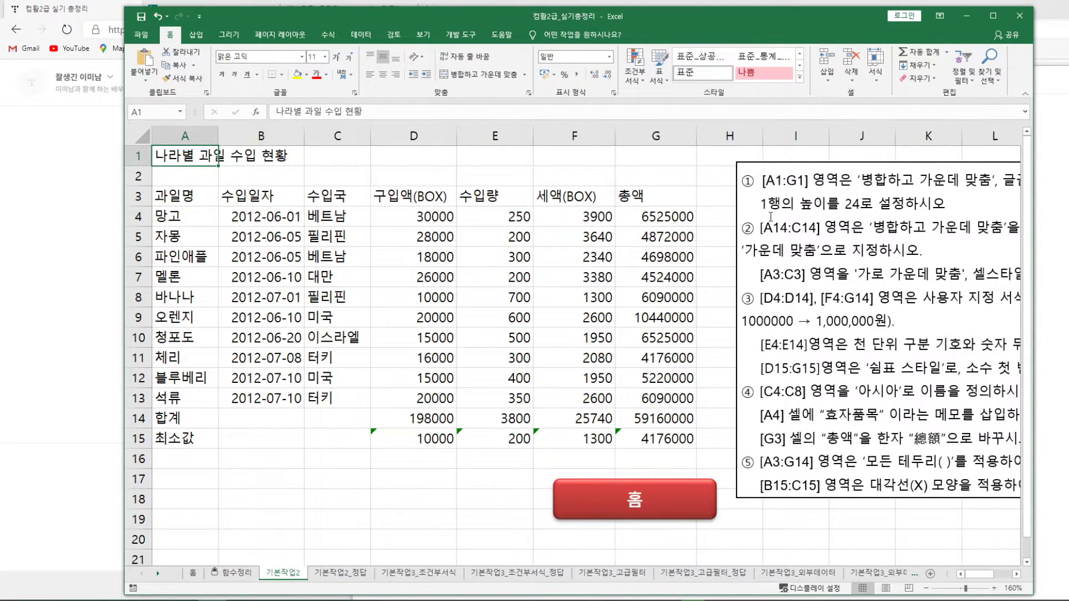
{"action": "left_click_drag", "start_coordinate": [195, 155], "coordinate": [645, 155]}
{"action": "left_click_drag", "start_coordinate": [184, 159], "coordinate": [650, 153]}
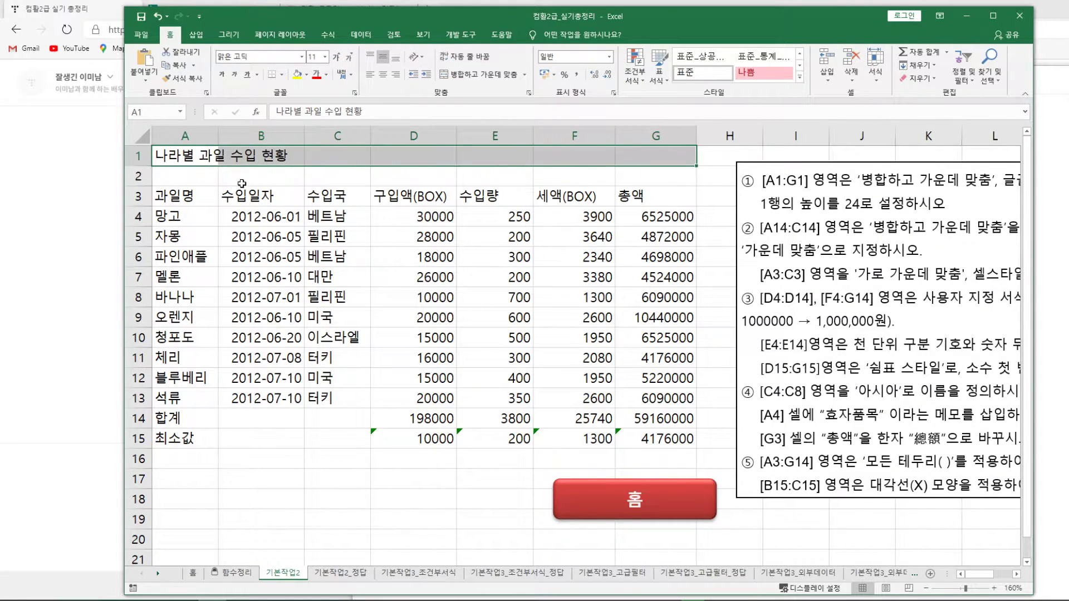
{"action": "left_click_drag", "start_coordinate": [175, 156], "coordinate": [637, 147]}
{"action": "left_click", "coordinate": [184, 156]}
{"action": "left_click_drag", "start_coordinate": [184, 156], "coordinate": [663, 151]}
{"action": "left_click", "coordinate": [487, 81]}
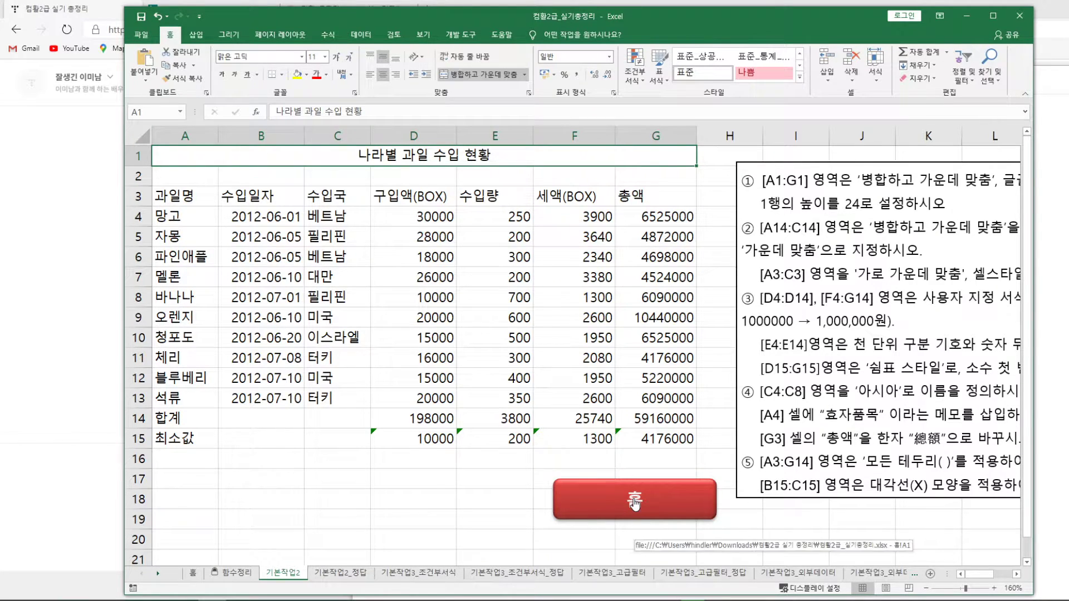
Step: Review the 기본작업2 instructions, then go through the home sheet to the 기본작업3_조건부서식 practice sheet
{"action": "left_click_drag", "start_coordinate": [975, 574], "coordinate": [996, 581]}
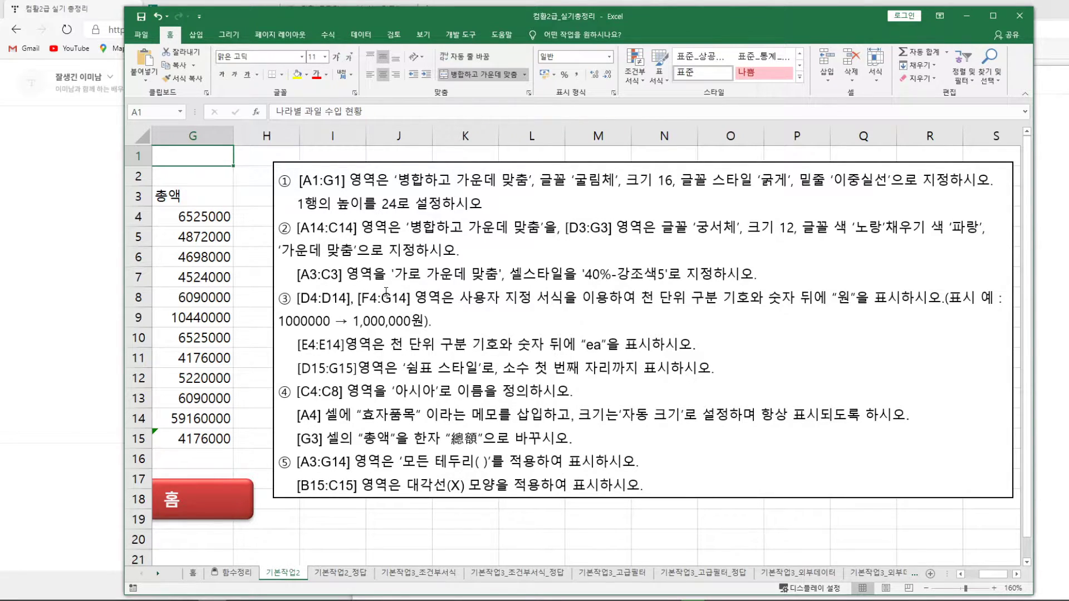
{"action": "left_click_drag", "start_coordinate": [993, 575], "coordinate": [965, 576]}
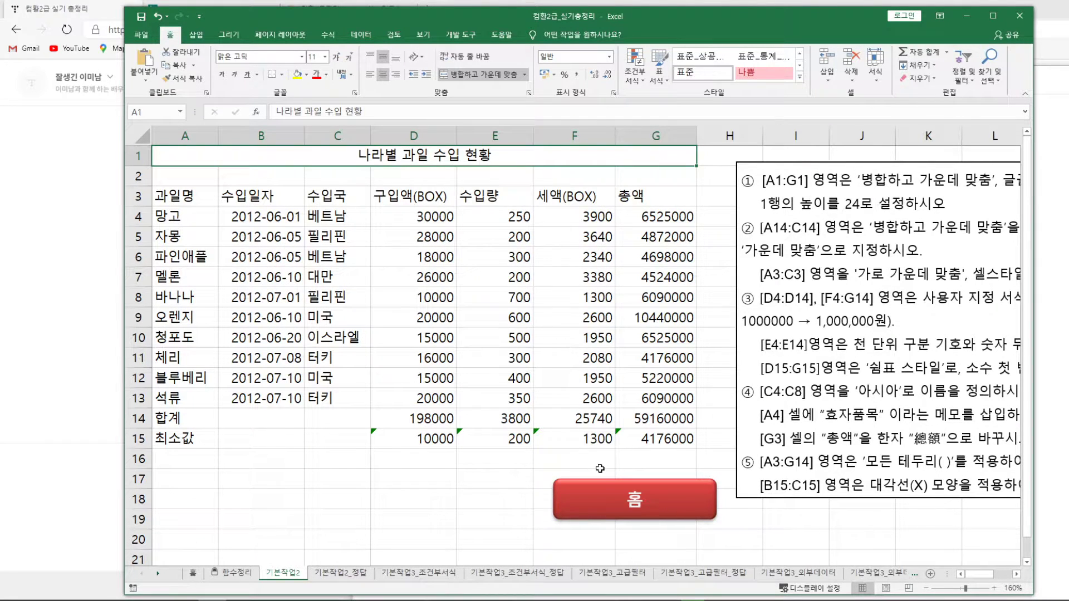
{"action": "left_click", "coordinate": [622, 507]}
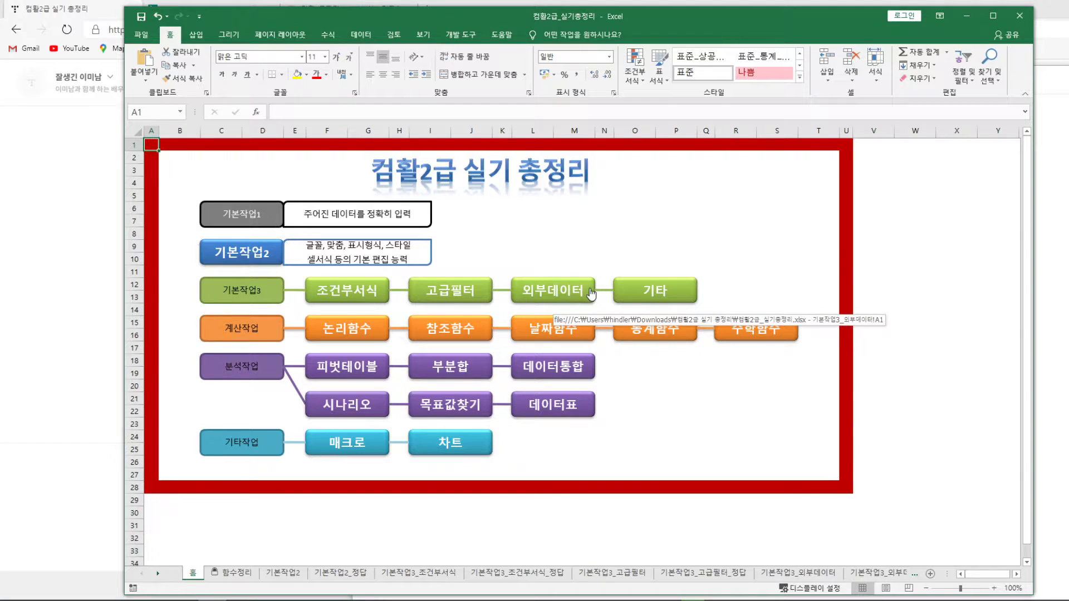
{"action": "left_click", "coordinate": [329, 290]}
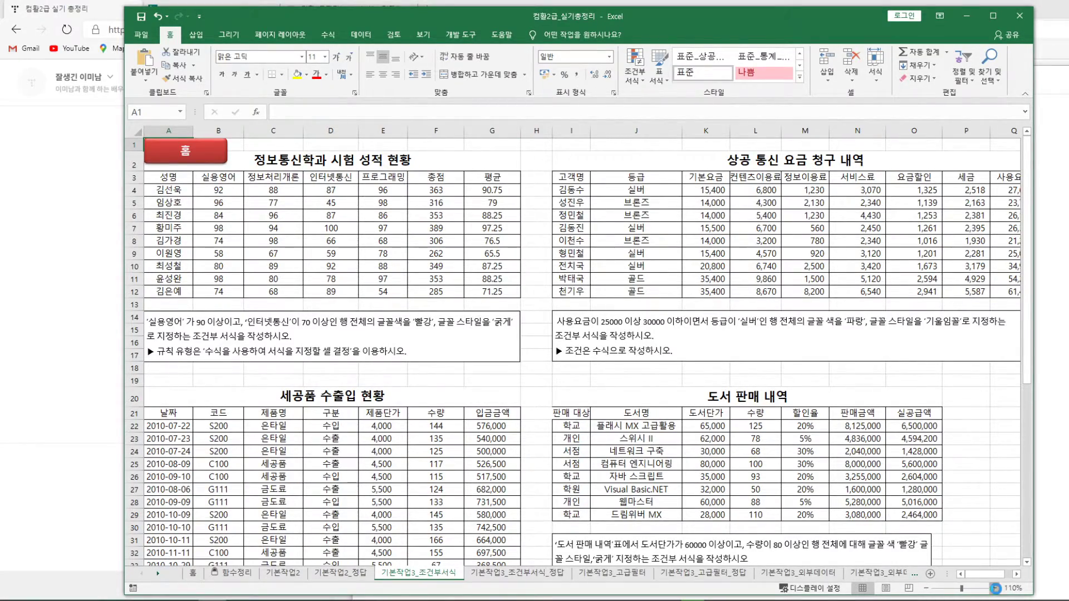
{"action": "left_click", "coordinate": [994, 588]}
{"action": "left_click", "coordinate": [994, 588]}
{"action": "left_click", "coordinate": [995, 589]}
{"action": "left_click", "coordinate": [995, 588]}
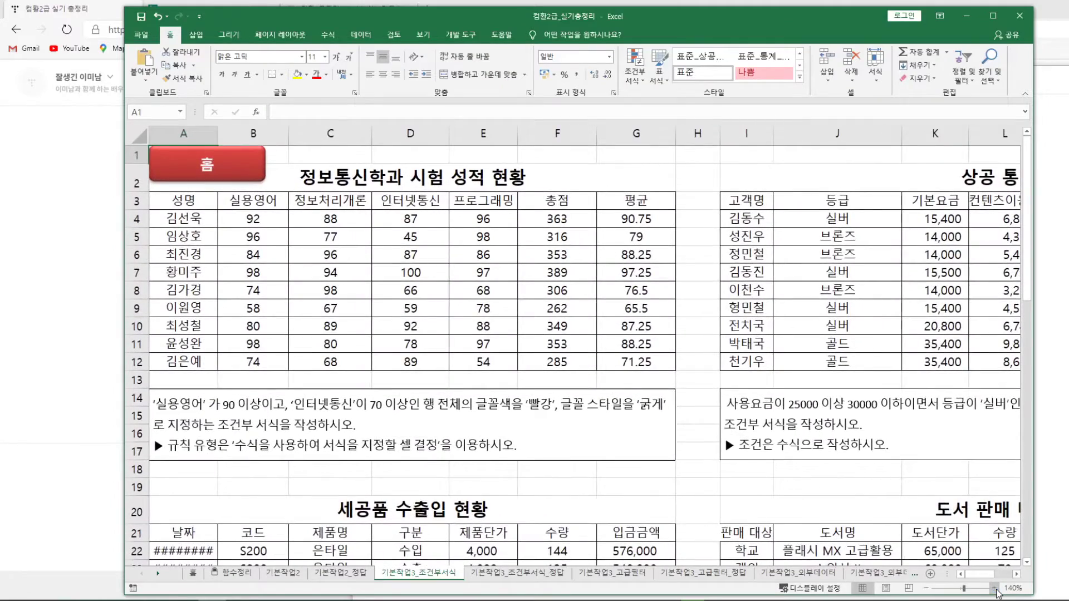
{"action": "left_click", "coordinate": [994, 589]}
{"action": "left_click", "coordinate": [994, 588]}
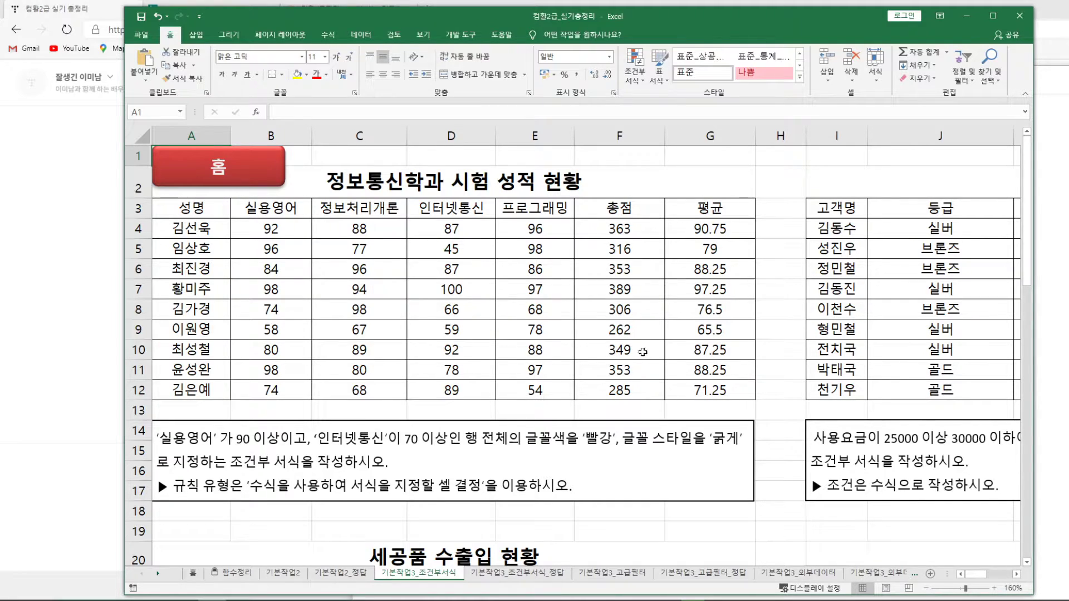
Step: Shift the Excel window aside, switch to Notepad and clear all of the existing notes
{"action": "left_click_drag", "start_coordinate": [416, 15], "coordinate": [299, 8]}
{"action": "key", "text": "alt+Tab"}
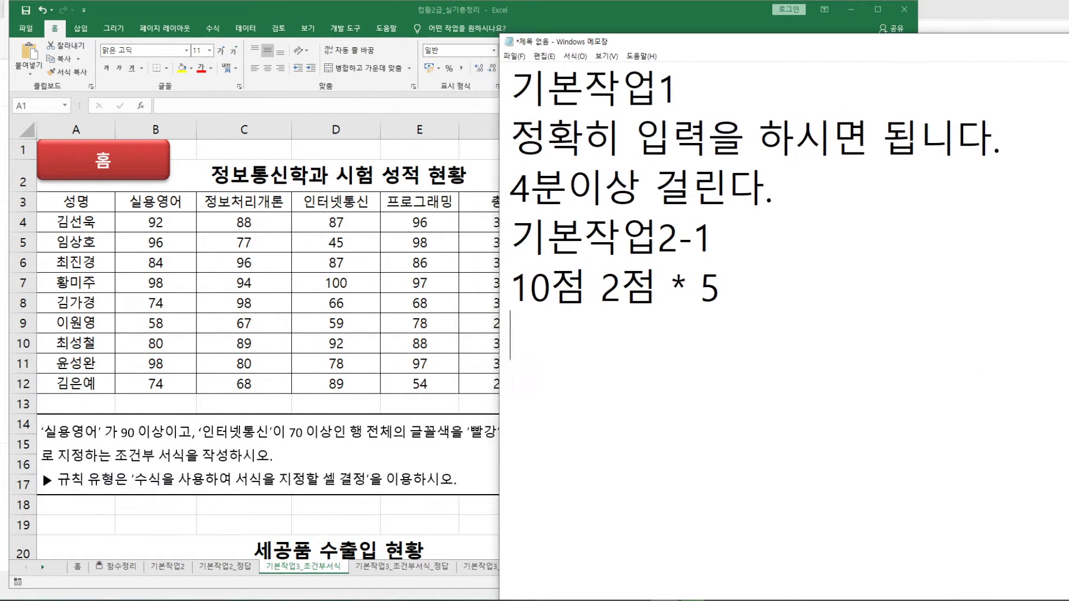
{"action": "left_click_drag", "start_coordinate": [724, 287], "coordinate": [512, 84]}
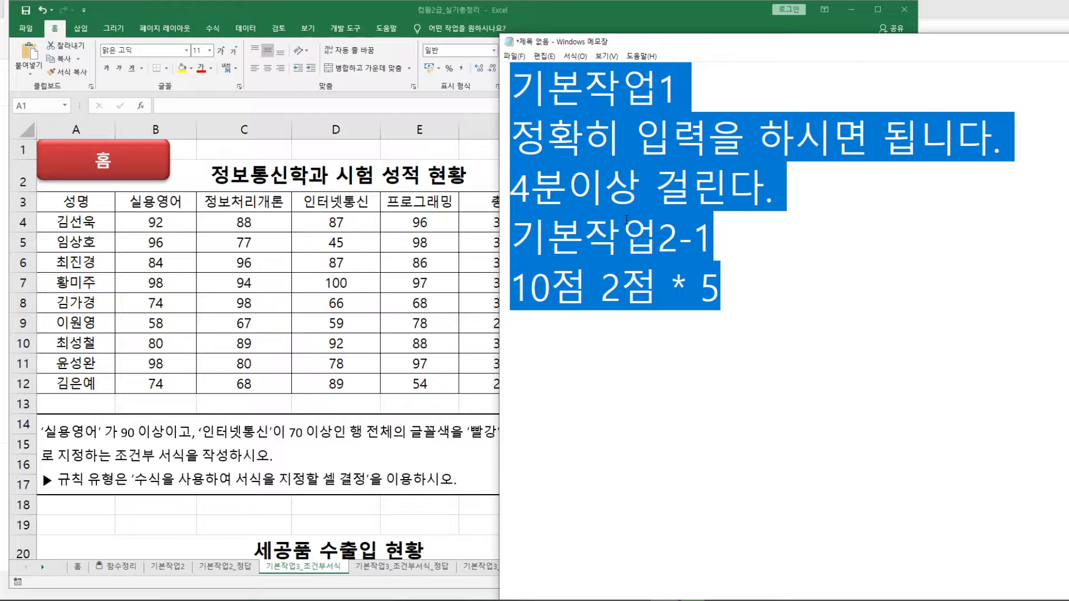
{"action": "key", "text": "Delete"}
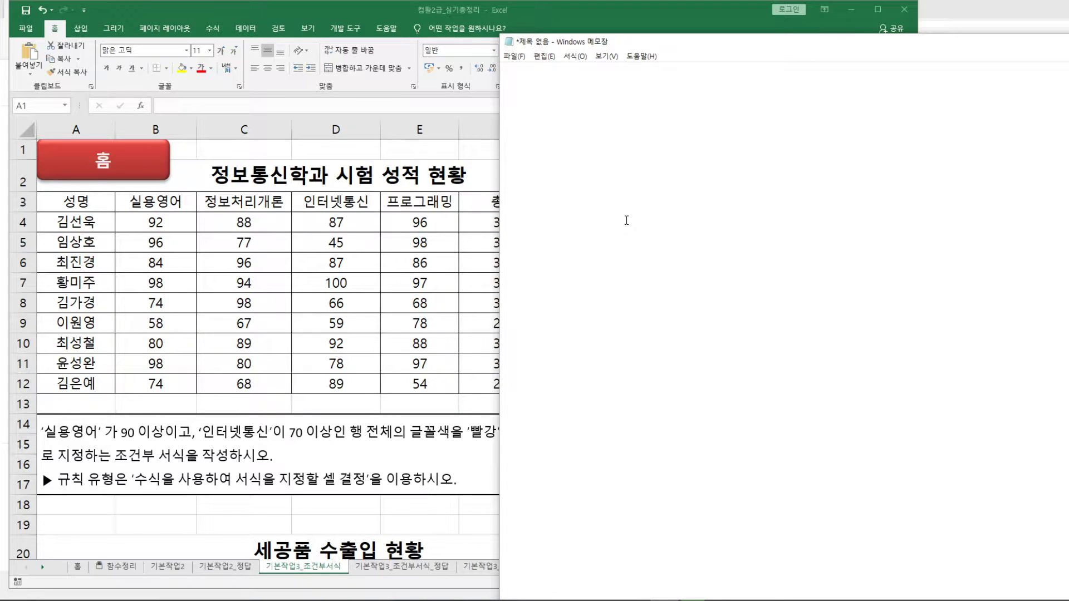
Step: Bring back the earlier notes containing the archive password and clear the whole text again
{"action": "key", "text": "ctrl+v"}
{"action": "key", "text": "BackSpace"}
{"action": "key", "text": "BackSpace"}
{"action": "key", "text": "BackSpace"}
{"action": "key", "text": "BackSpace"}
{"action": "key", "text": "BackSpace"}
{"action": "key", "text": "BackSpace"}
{"action": "key", "text": "BackSpace"}
{"action": "key", "text": "BackSpace"}
{"action": "key", "text": "BackSpace"}
{"action": "key", "text": "BackSpace"}
{"action": "key", "text": "BackSpace"}
{"action": "key", "text": "BackSpace"}
{"action": "key", "text": "BackSpace"}
{"action": "key", "text": "BackSpace"}
{"action": "key", "text": "BackSpace"}
{"action": "key", "text": "BackSpace"}
{"action": "key", "text": "BackSpace"}
{"action": "key", "text": "BackSpace"}
{"action": "key", "text": "BackSpace"}
{"action": "key", "text": "BackSpace"}
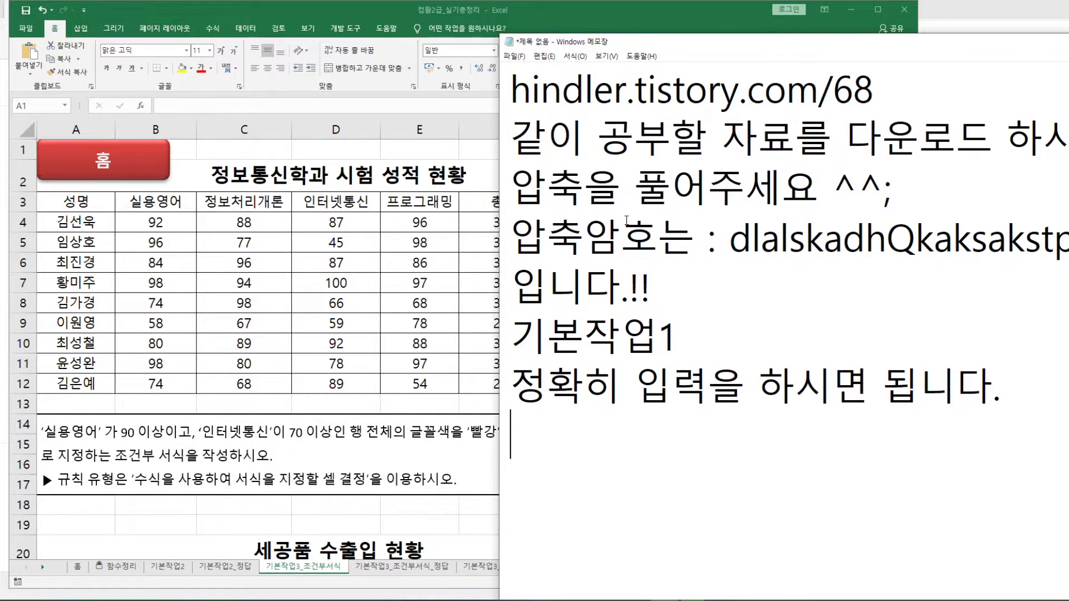
{"action": "key", "text": "ctrl+a"}
{"action": "key", "text": "BackSpace"}
Step: Write the heading "조건부서식" and begin its definition below with "선택한 범위에 - 조건을 줘서"
{"action": "type", "text": "조건"}
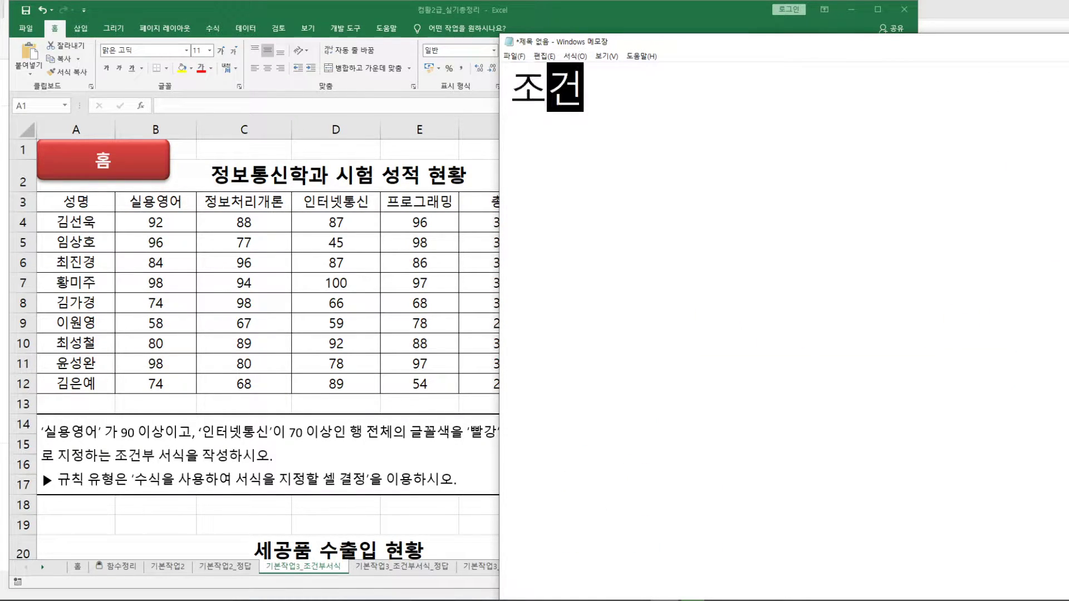
{"action": "type", "text": "부서식"}
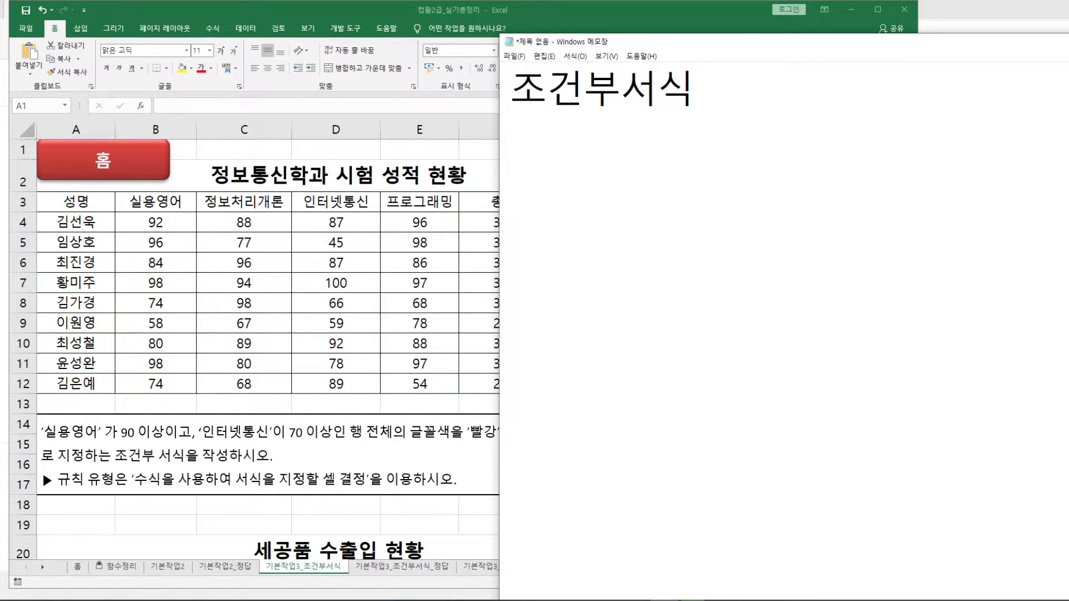
{"action": "key", "text": "Return"}
{"action": "type", "text": "선택한 버"}
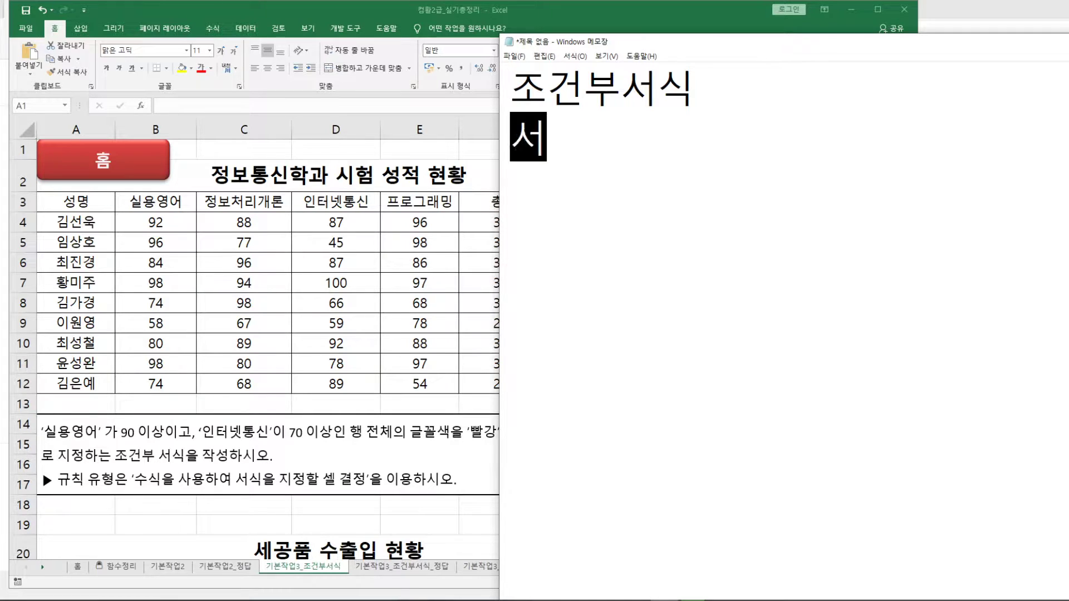
{"action": "type", "text": "범위에"}
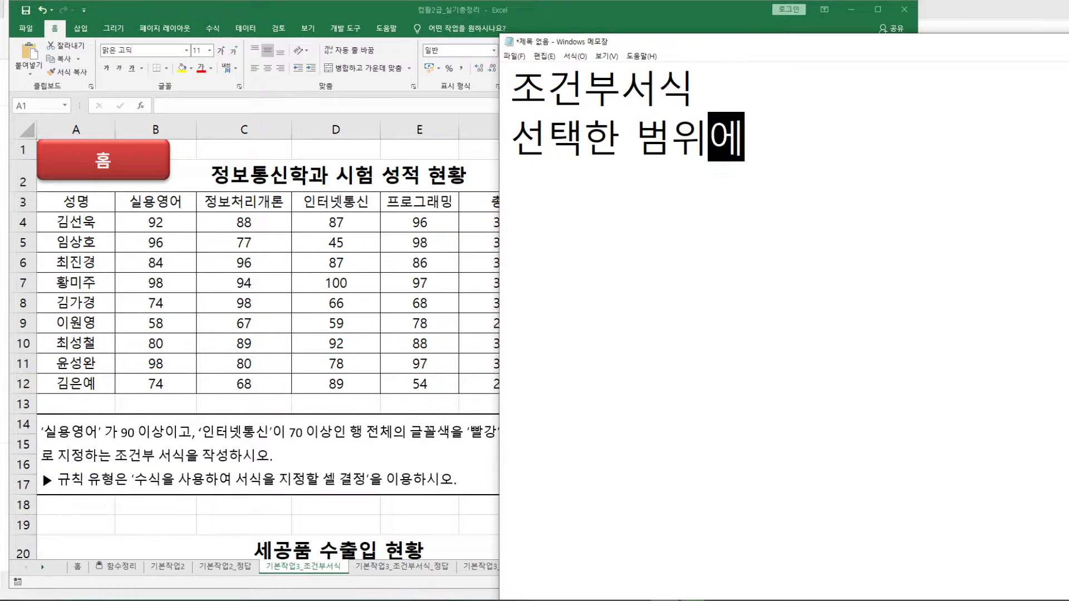
{"action": "type", "text": " -"}
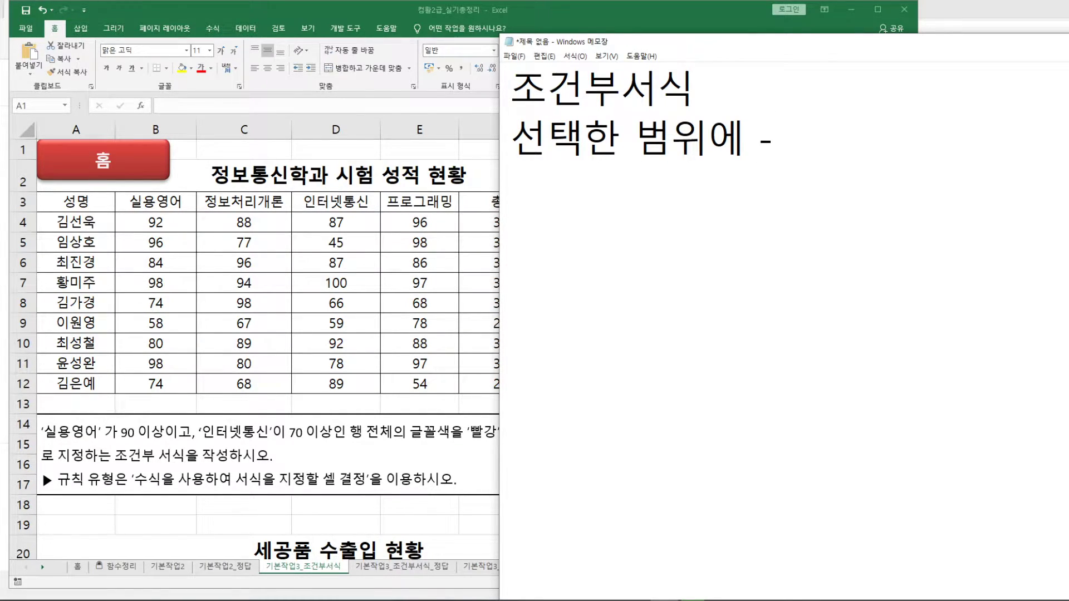
{"action": "type", "text": " 조건을 줘서"}
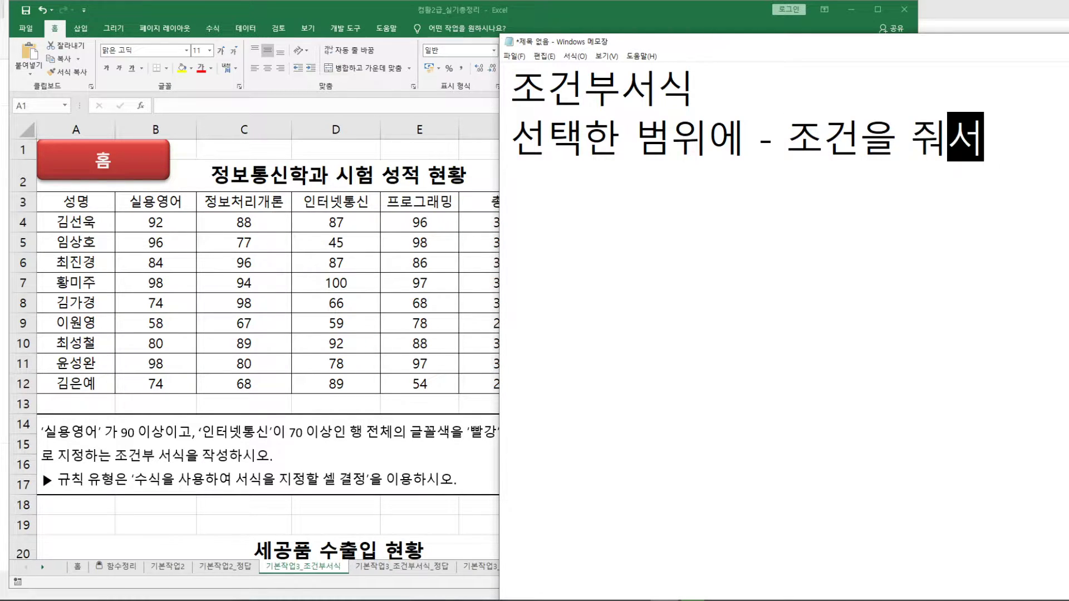
{"action": "type", "text": ", 그 조"}
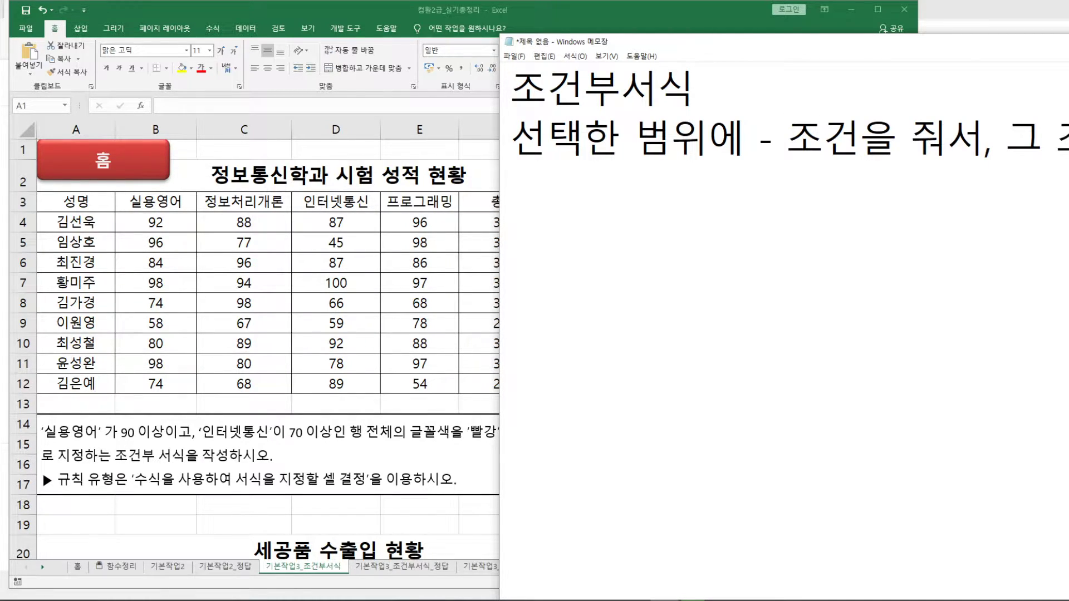
Step: Complete the conditional formatting definition on a new line with "서식을 적용해주는 것!"
{"action": "key", "text": "Return"}
{"action": "type", "text": "서식을 적용"}
{"action": "type", "text": "해주는 것을"}
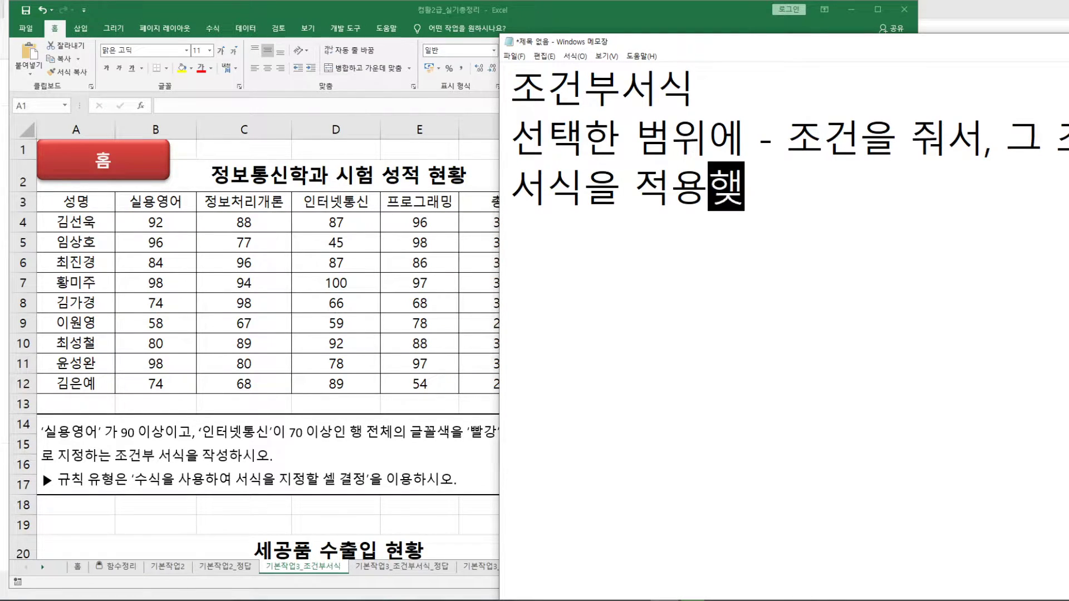
{"action": "key", "text": "BackSpace"}
{"action": "key", "text": "BackSpace"}
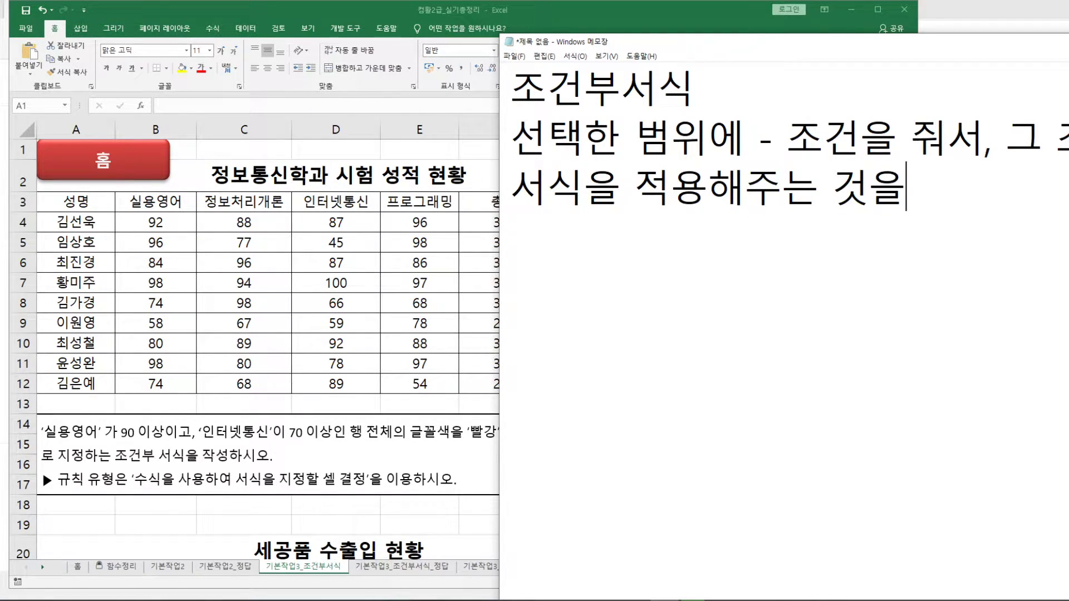
{"action": "type", "text": "!"}
{"action": "key", "text": "Return"}
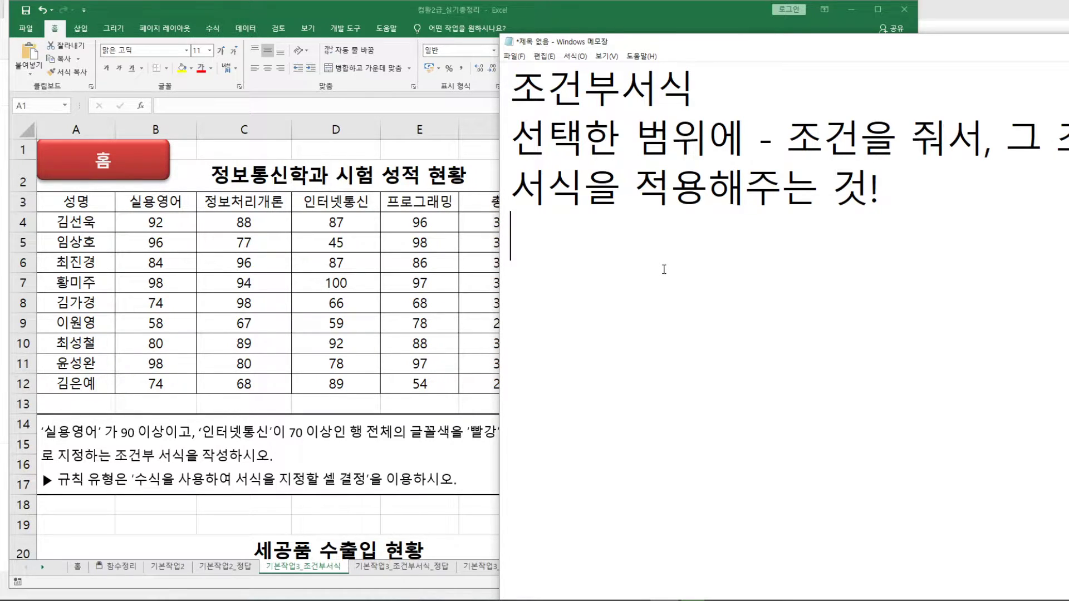
Step: Add the note line "문제에 주어진 범위를 선택해!" below the definition
{"action": "type", "text": "범우"}
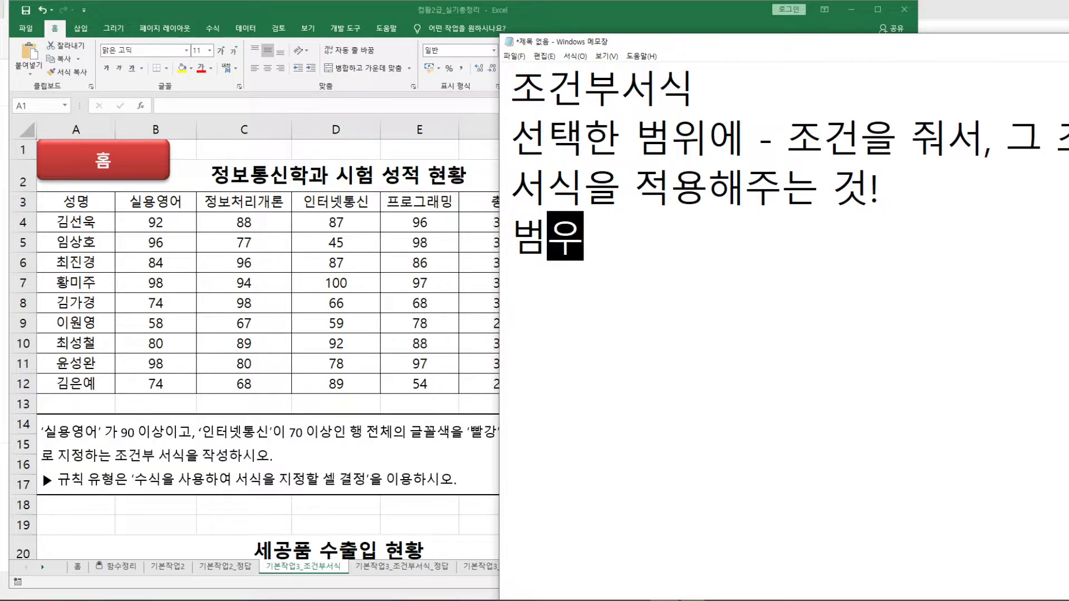
{"action": "key", "text": "BackSpace"}
{"action": "key", "text": "BackSpace"}
{"action": "key", "text": "BackSpace"}
{"action": "type", "text": "문제에 주"}
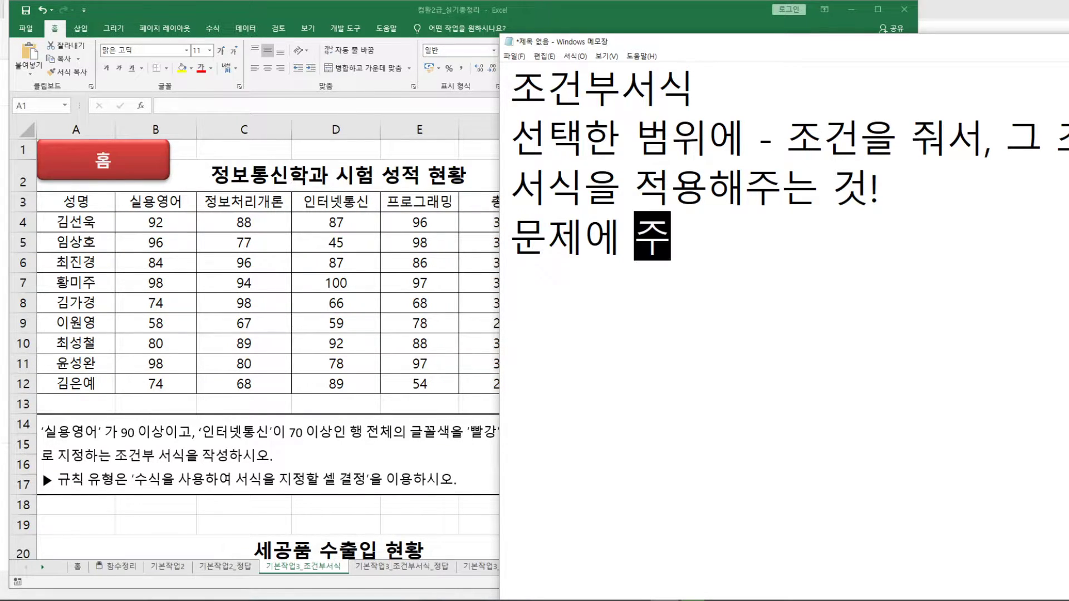
{"action": "type", "text": "어진 버ㅁ위를 선택"}
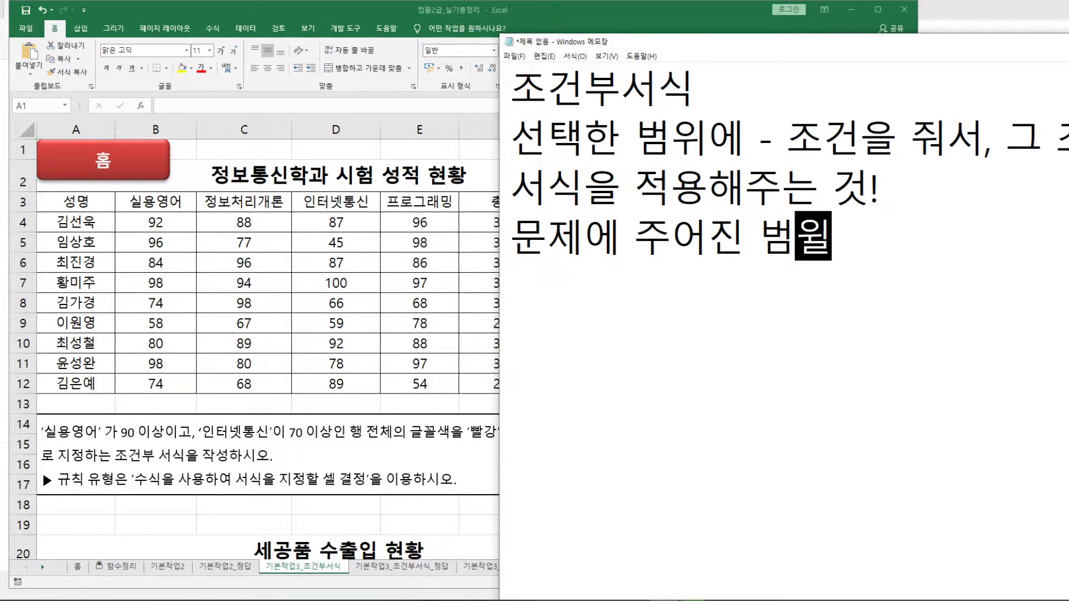
{"action": "type", "text": "해!"}
{"action": "key", "text": "Return"}
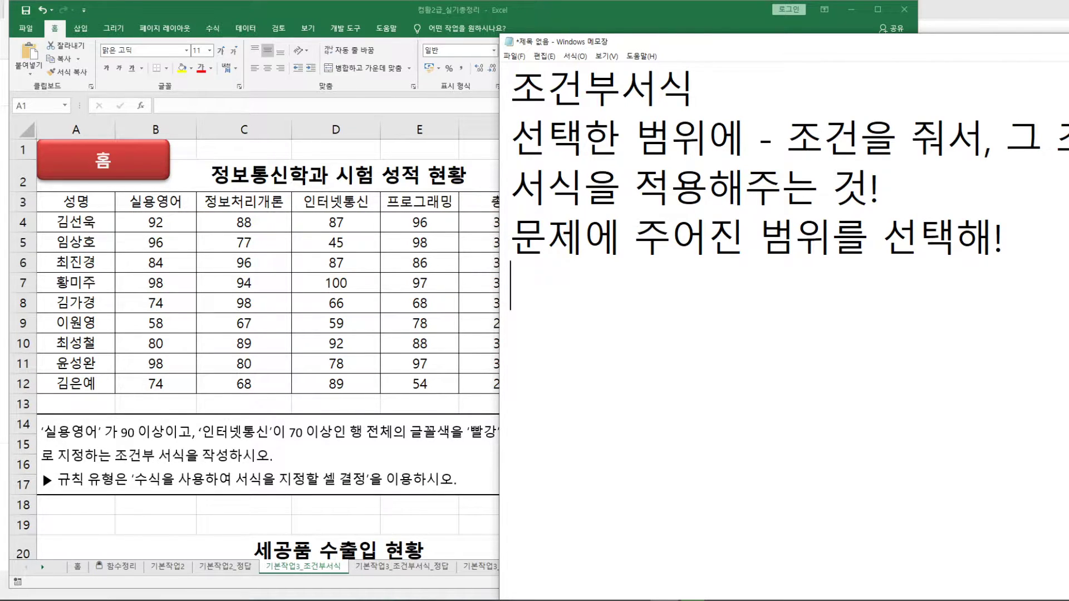
Step: Add the note "조건을 만들 때 항목을 선택을 하면" below the range selection line
{"action": "type", "text": "항목을"}
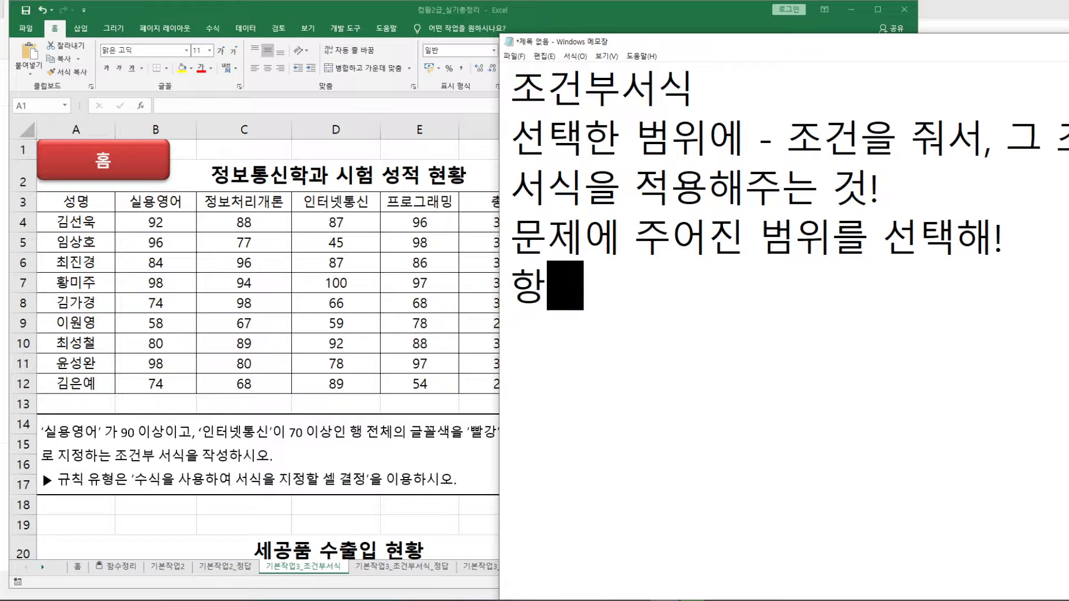
{"action": "key", "text": "BackSpace"}
{"action": "key", "text": "BackSpace"}
{"action": "key", "text": "BackSpace"}
{"action": "type", "text": "조건을 만들"}
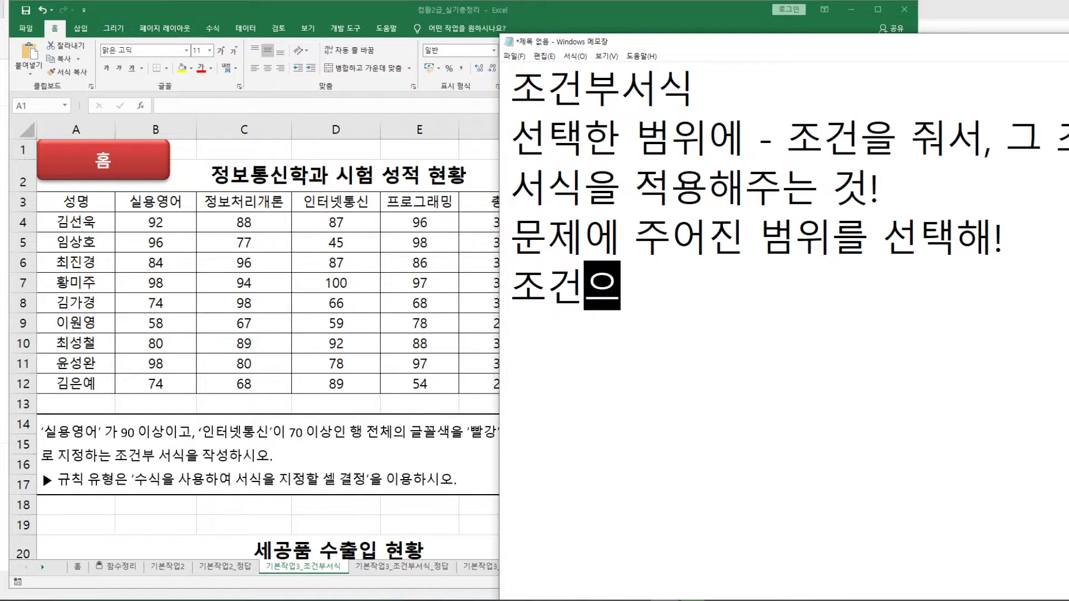
{"action": "type", "text": " 때 항목을 선택"}
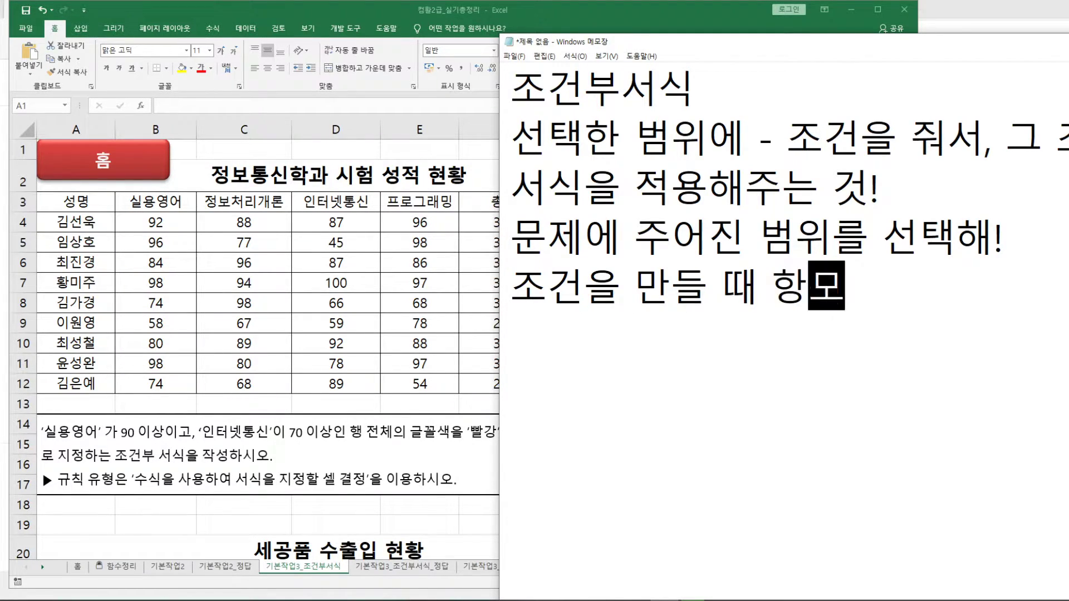
{"action": "type", "text": "을 하면"}
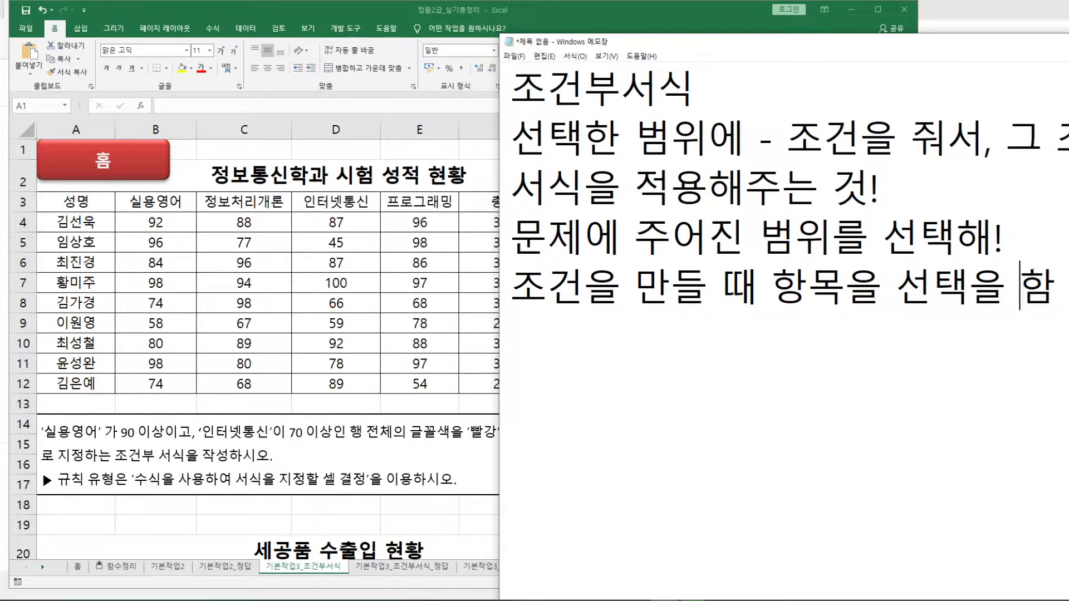
Step: Finish the note about selecting items with the line "F4 두번을 땅땅해!"
{"action": "key", "text": "Return"}
{"action": "type", "text": "F4"}
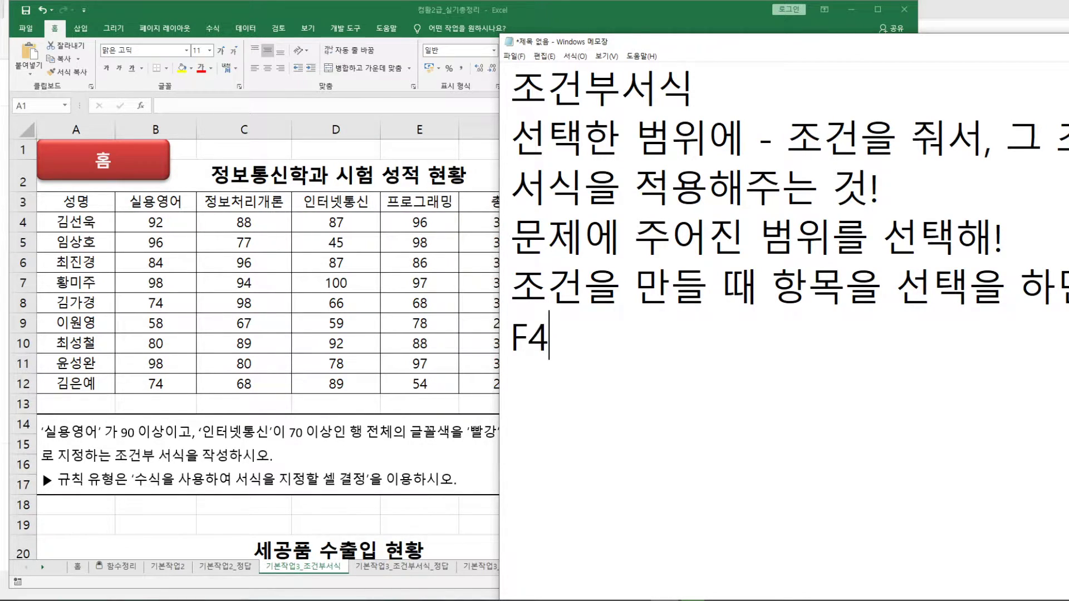
{"action": "type", "text": " 두번을 땅"}
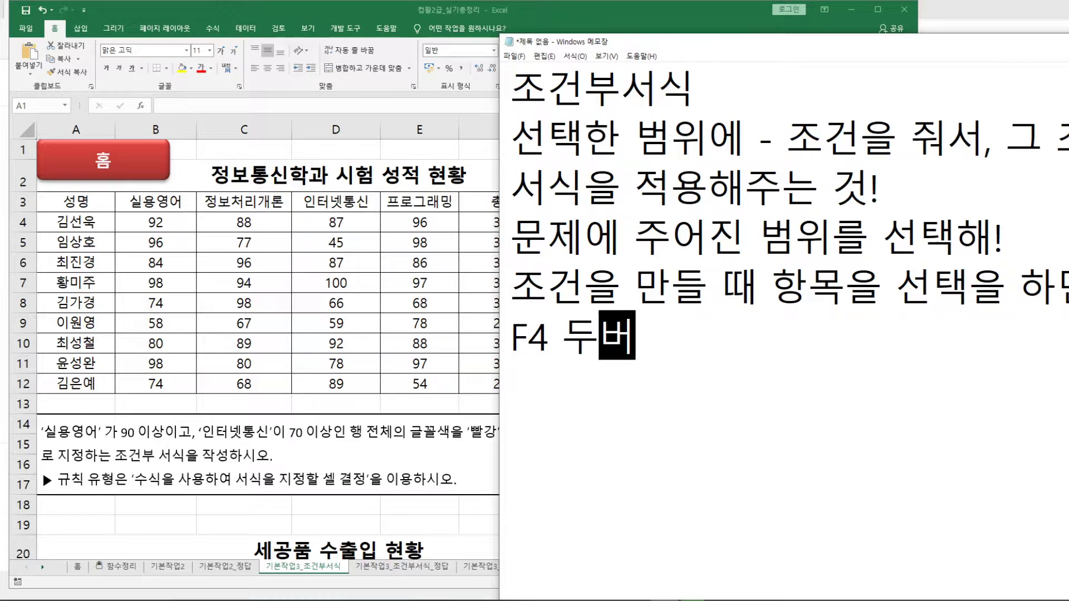
{"action": "type", "text": "땅해!"}
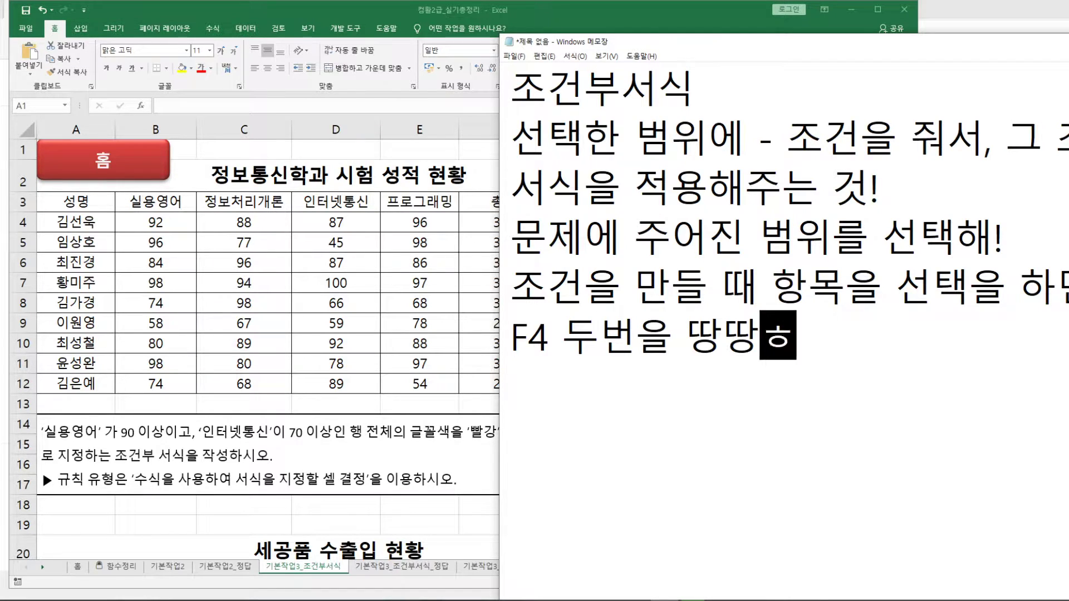
{"action": "key", "text": "Return"}
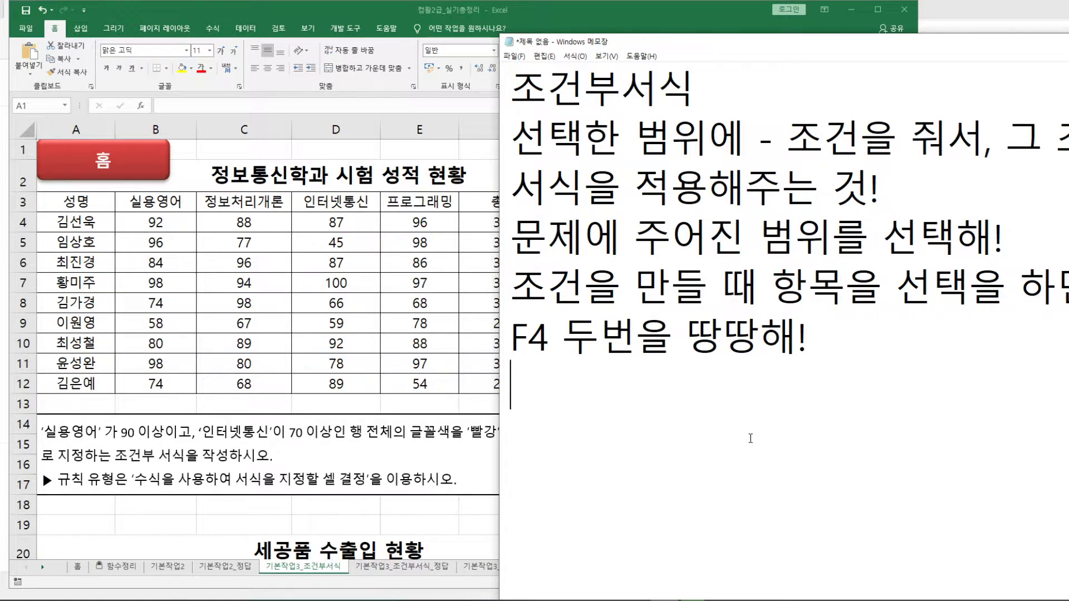
Step: Move Notepad off the Excel table and insert "A4:G12 범위에" at the start of the first task's instruction text box
{"action": "left_click_drag", "start_coordinate": [804, 50], "coordinate": [977, 44]}
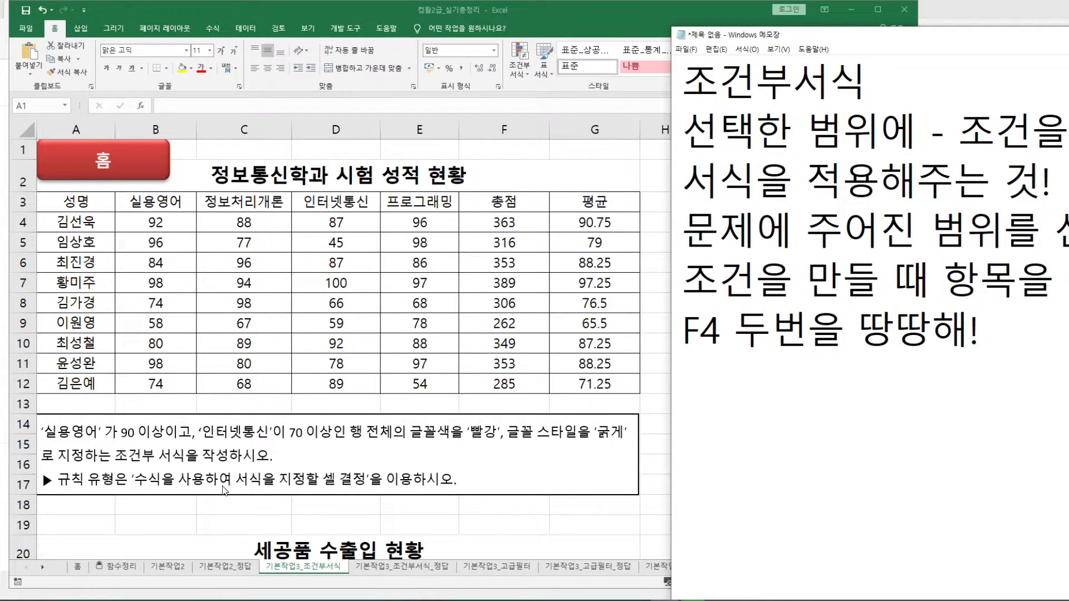
{"action": "left_click", "coordinate": [260, 440]}
{"action": "mouse_move", "coordinate": [225, 458]}
{"action": "left_mouse_down"}
{"action": "mouse_move", "coordinate": [44, 438]}
{"action": "mouse_move", "coordinate": [69, 437]}
{"action": "left_mouse_up"}
{"action": "left_click", "coordinate": [303, 455]}
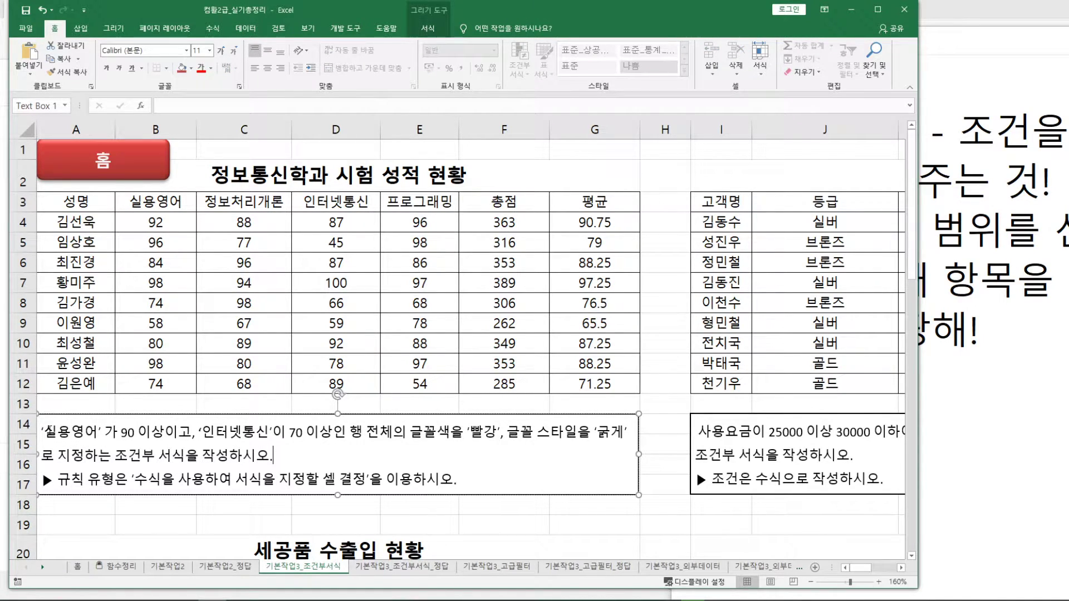
{"action": "left_click", "coordinate": [41, 432]}
{"action": "type", "text": "A4:"}
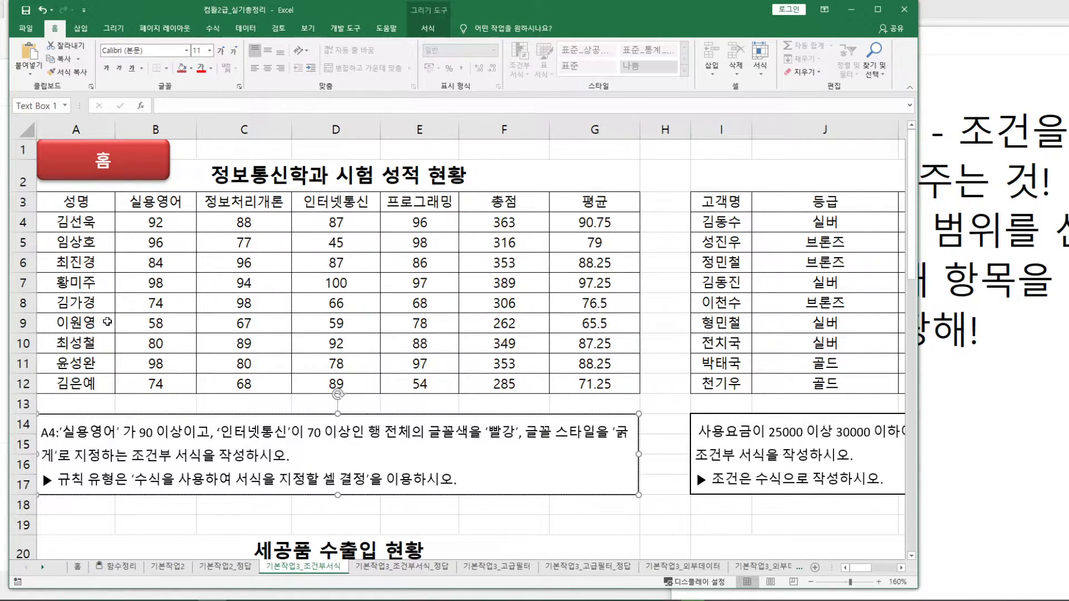
{"action": "type", "text": "G12 qja"}
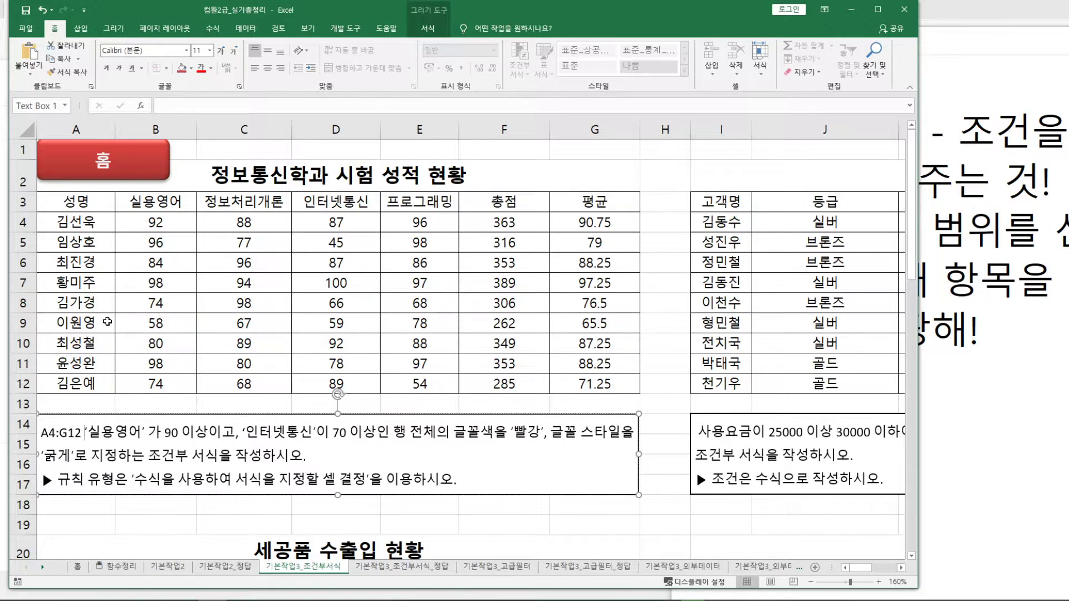
{"action": "key", "text": "BackSpace"}
{"action": "key", "text": "BackSpace"}
{"action": "key", "text": "BackSpace"}
{"action": "key", "text": "Hangul"}
{"action": "type", "text": "범위에"}
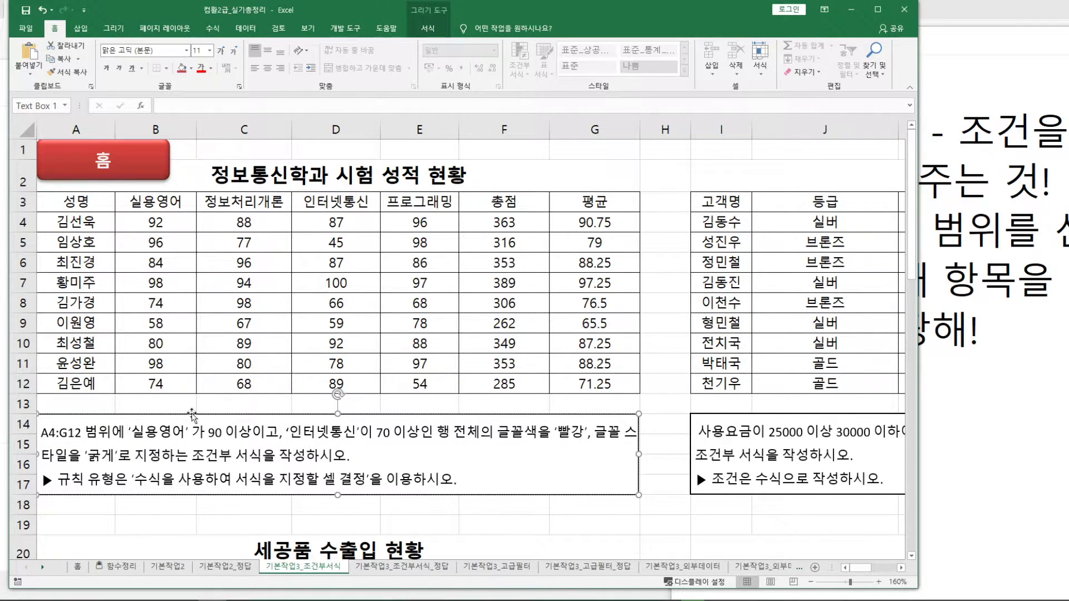
Step: Check the Notepad notes, select the score data A4:G12 in Excel, and return to the notes
{"action": "left_click", "coordinate": [1056, 47]}
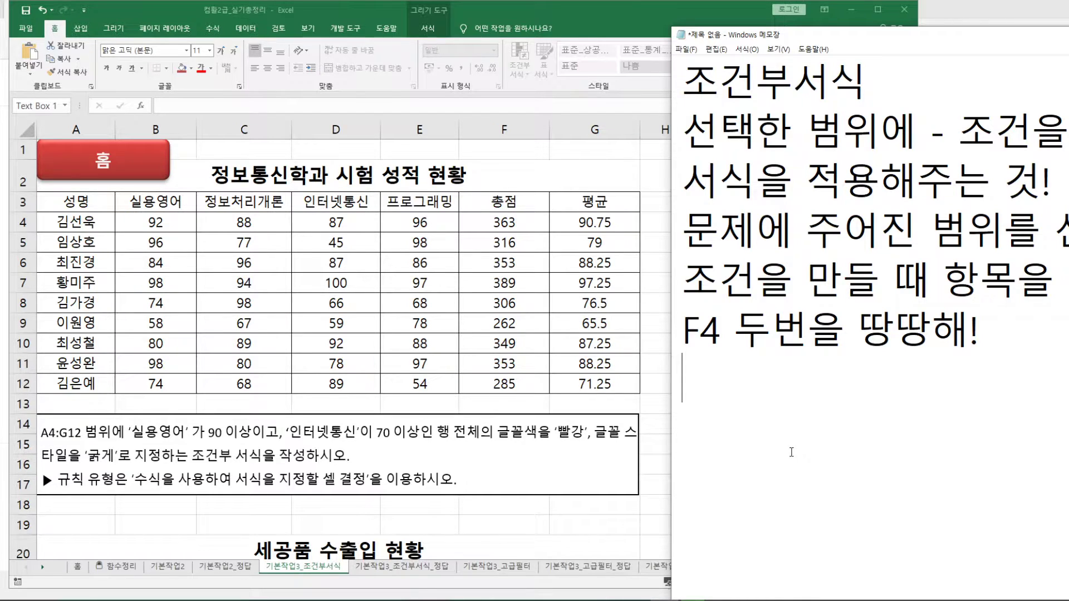
{"action": "left_click", "coordinate": [85, 226]}
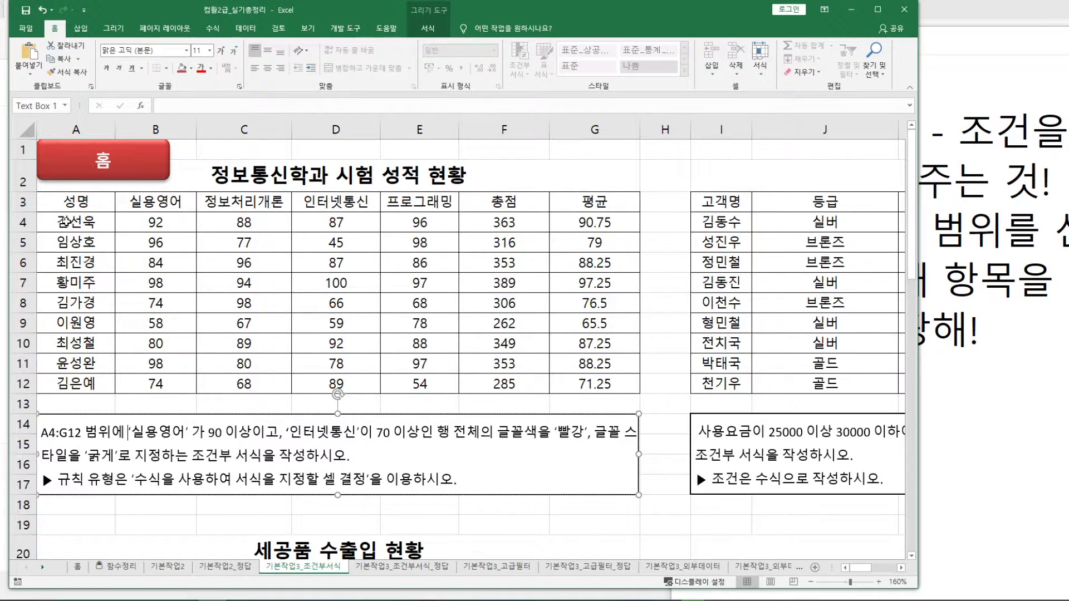
{"action": "left_click_drag", "start_coordinate": [64, 221], "coordinate": [589, 383]}
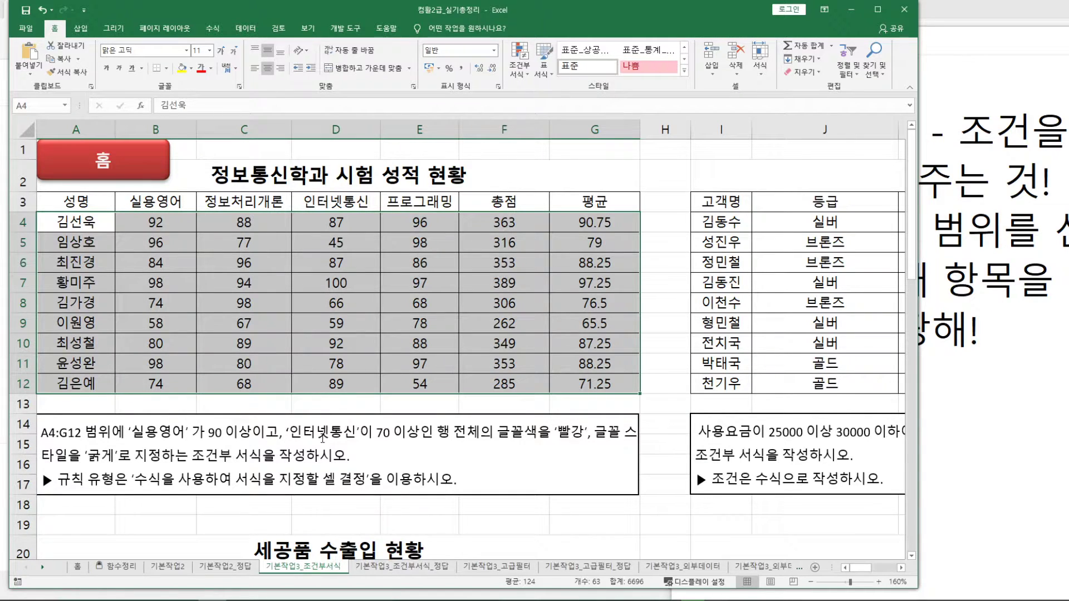
{"action": "left_click", "coordinate": [1010, 359]}
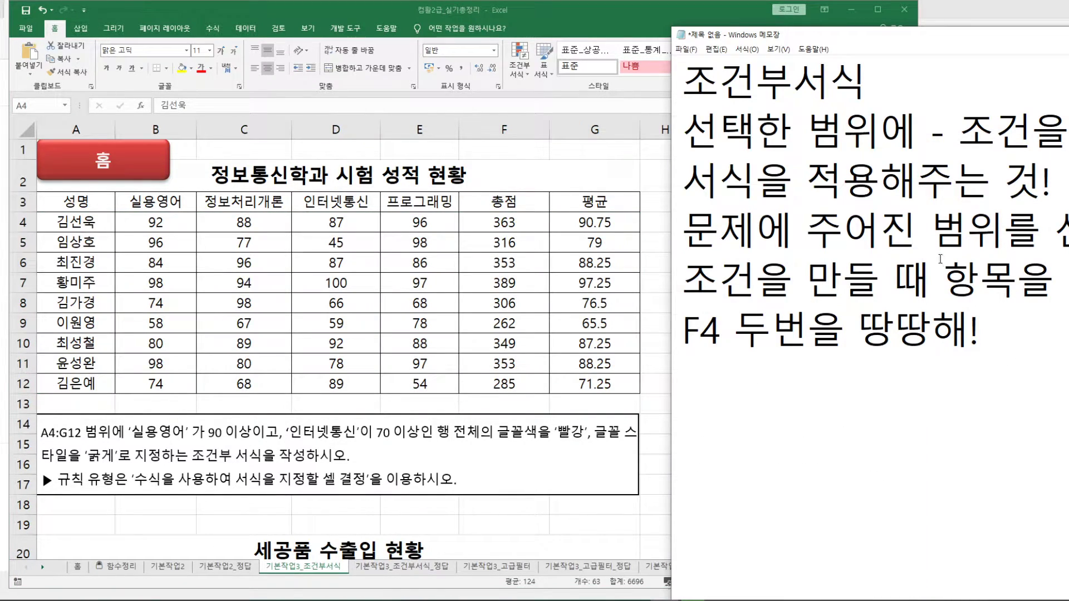
Step: Start a new note line below "F4 두번을 땅땅해!" with "and("
{"action": "key", "text": "Return"}
{"action": "type", "text": "ㅁ"}
{"action": "key", "text": "BackSpace"}
{"action": "key", "text": "BackSpace"}
{"action": "type", "text": "뭉"}
{"action": "key", "text": "BackSpace"}
{"action": "key", "text": "BackSpace"}
{"action": "key", "text": "BackSpace"}
{"action": "key", "text": "Hangul"}
{"action": "type", "text": "and("}
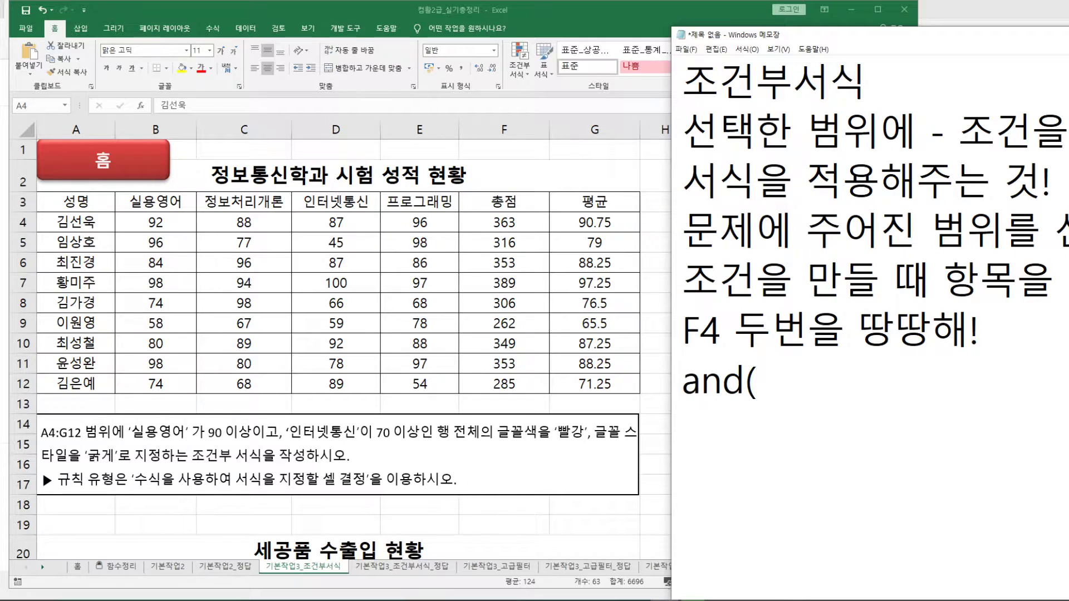
Step: Continue the "and(" note line with "실용영어>=90," followed by the 인터넷통신 condition
{"action": "type", "text": "t"}
{"action": "key", "text": "BackSpace"}
{"action": "key", "text": "Hangul"}
{"action": "type", "text": "시용"}
{"action": "key", "text": "BackSpace"}
{"action": "key", "text": "BackSpace"}
{"action": "key", "text": "BackSpace"}
{"action": "key", "text": "BackSpace"}
{"action": "key", "text": "BackSpace"}
{"action": "type", "text": "실용영어"}
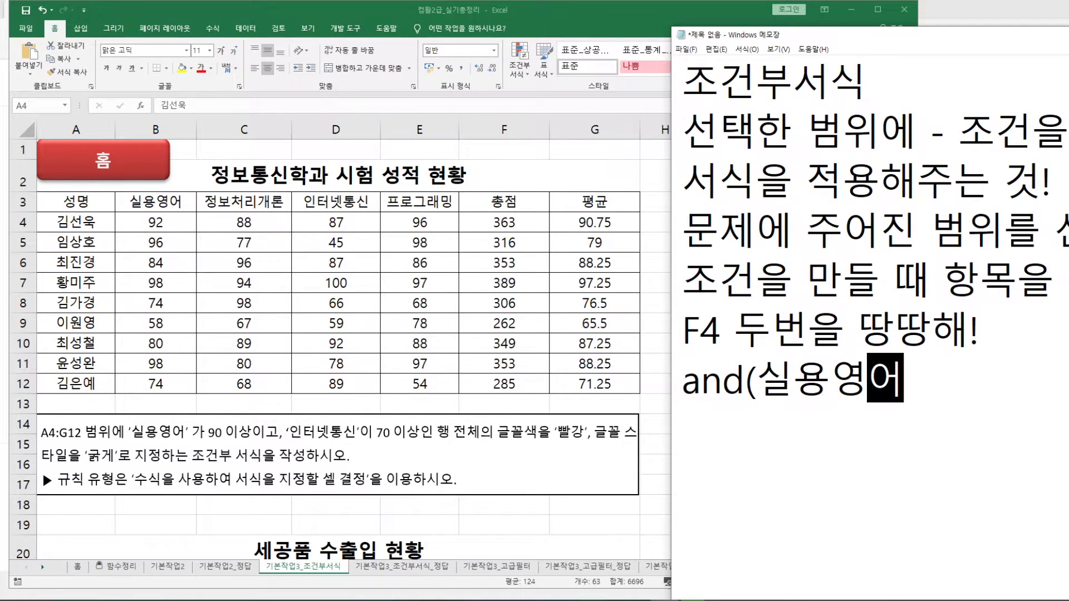
{"action": "key", "text": "Hangul"}
{"action": "type", "text": ">=90"}
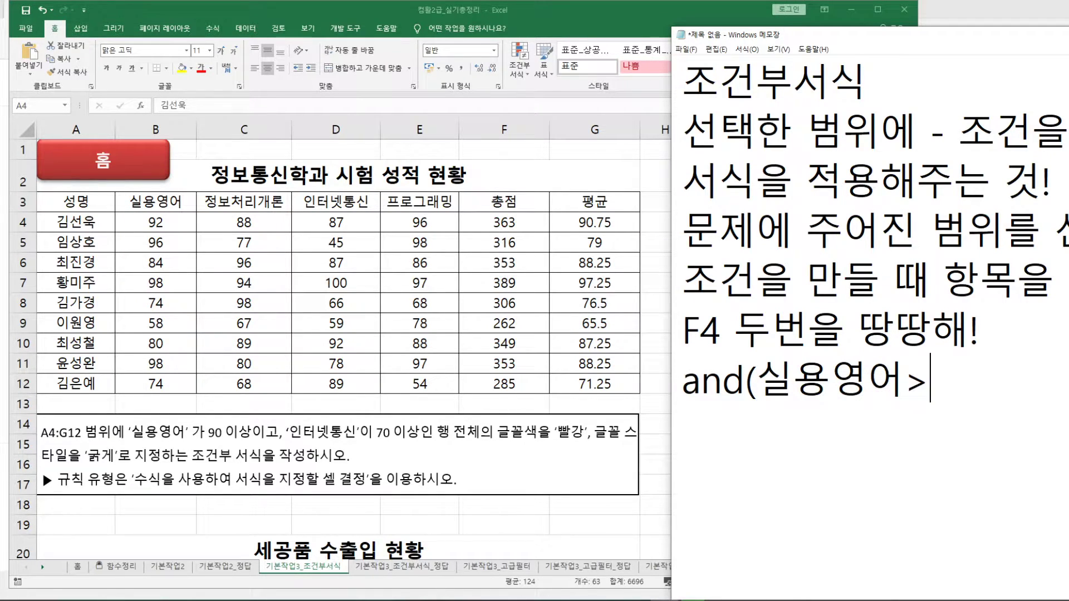
{"action": "type", "text": ","}
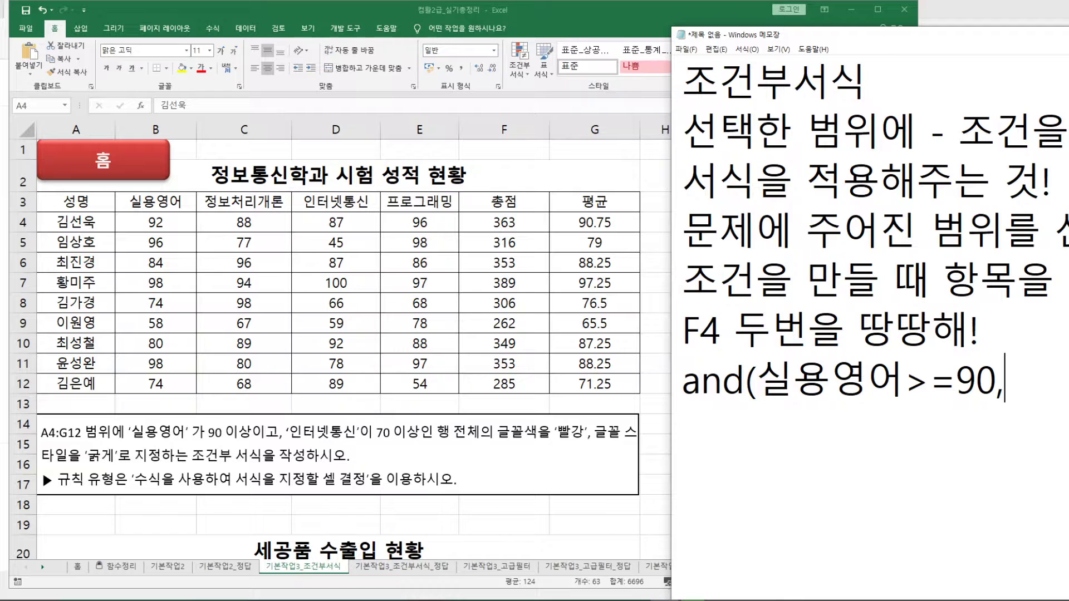
{"action": "key", "text": "Hangul"}
{"action": "type", "text": "인ㅌㅓ"}
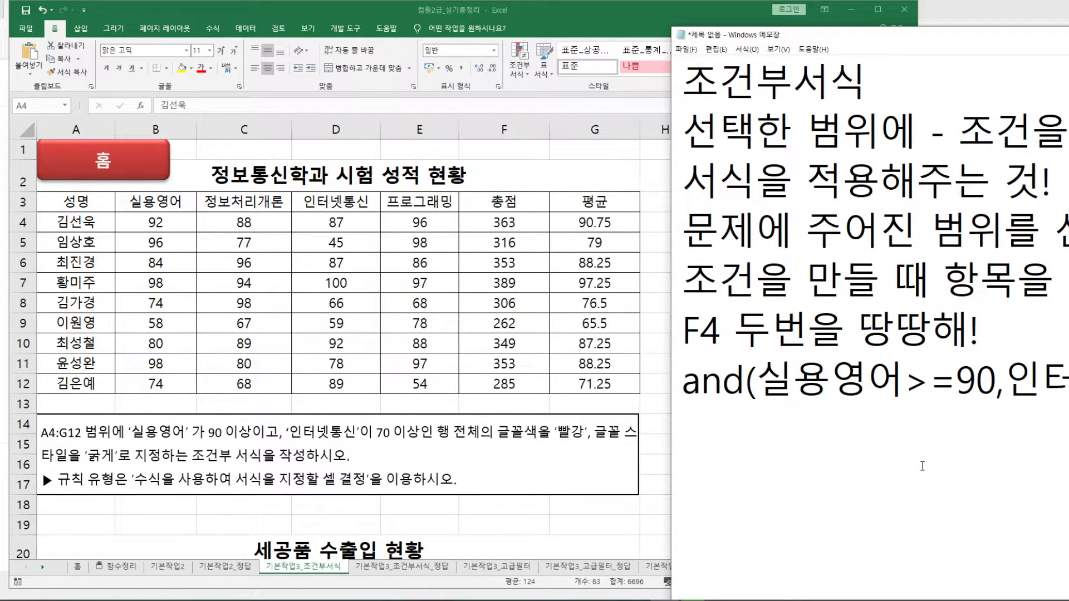
Step: Add the general syntax line "=and(A,B)" below the example condition
{"action": "key", "text": "Return"}
{"action": "type", "text": "=ㅁ"}
{"action": "key", "text": "BackSpace"}
{"action": "key", "text": "Hangul"}
{"action": "type", "text": "and("}
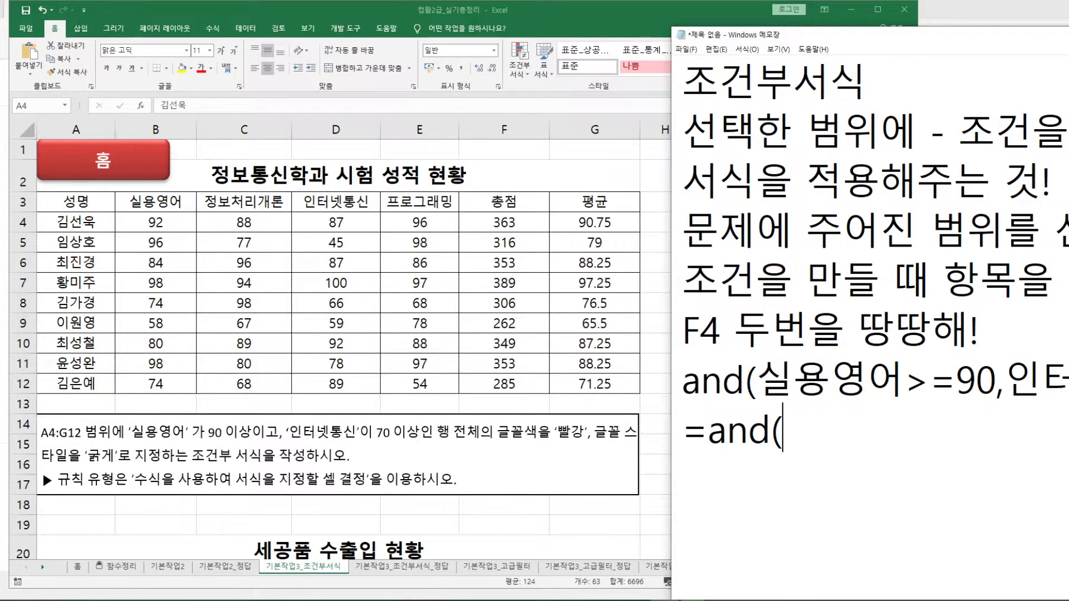
{"action": "key", "text": "Hangul"}
{"action": "type", "text": "ㅁ"}
{"action": "key", "text": "BackSpace"}
{"action": "key", "text": "Hangul"}
{"action": "type", "text": "A"}
{"action": "type", "text": ",b)"}
{"action": "key", "text": "BackSpace"}
{"action": "key", "text": "BackSpace"}
{"action": "type", "text": "B)"}
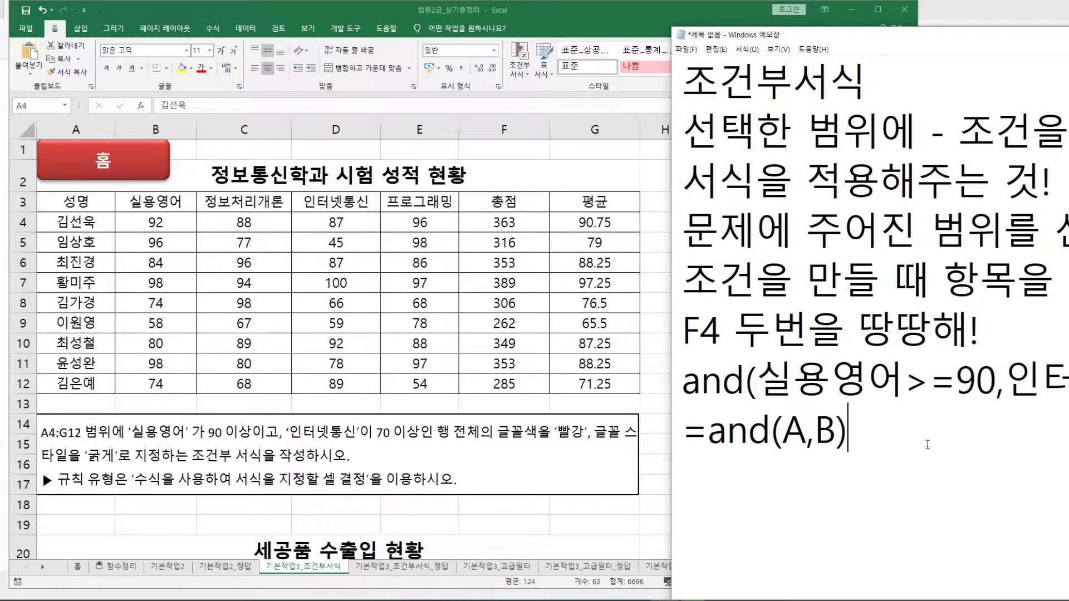
Step: Add the comparison operator note "> 크다 < 작다 >=이상" and the line "전 후" below the syntax line
{"action": "key", "text": "Return"}
{"action": "type", "text": ">"}
{"action": "type", "text": " ㅋ다 <"}
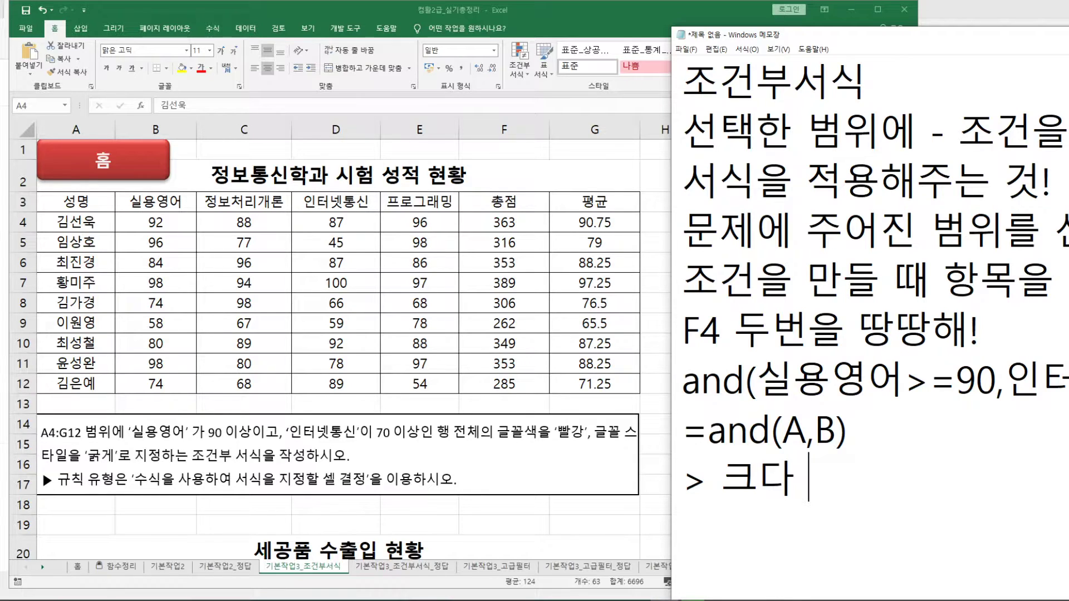
{"action": "type", "text": " 작다"}
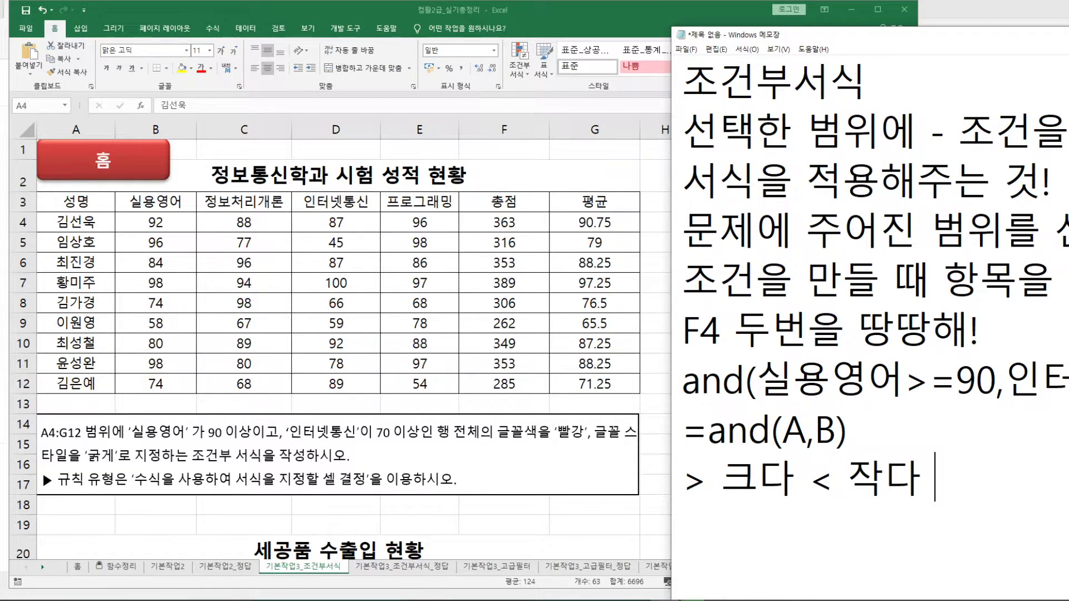
{"action": "type", "text": " >=이상"}
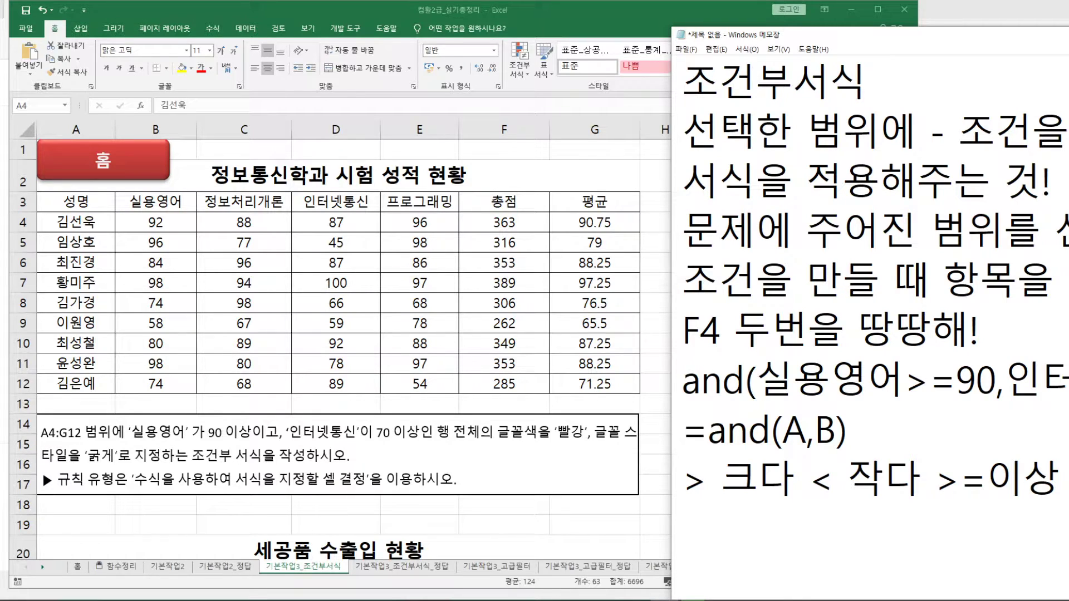
{"action": "type", "text": "저ㄴ 후"}
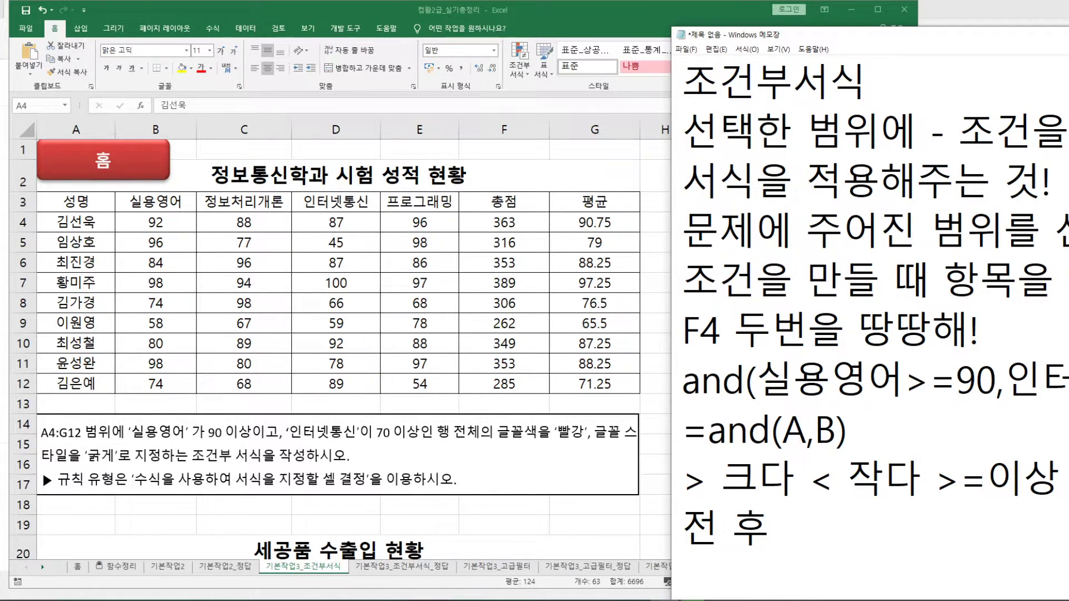
{"action": "key", "text": "Return"}
Step: Add the example line "2020년전 2019, 2018, 2017" below "전 후"
{"action": "scroll", "coordinate": [838, 397], "scroll_direction": "down", "scroll_amount": 2}
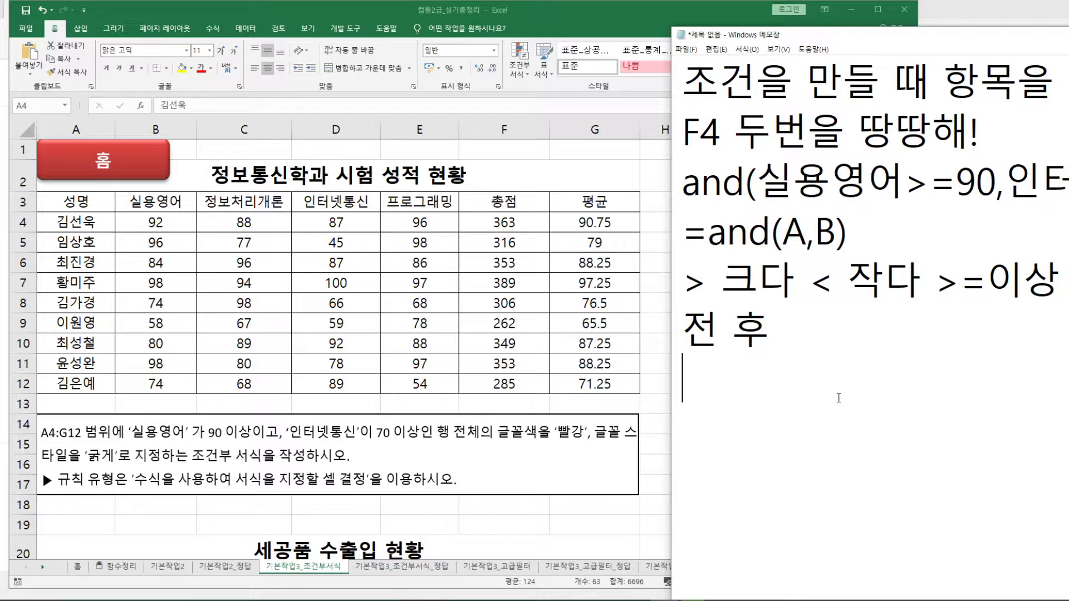
{"action": "type", "text": "209"}
{"action": "key", "text": "BackSpace"}
{"action": "type", "text": "20ㄴ"}
{"action": "type", "text": "년전"}
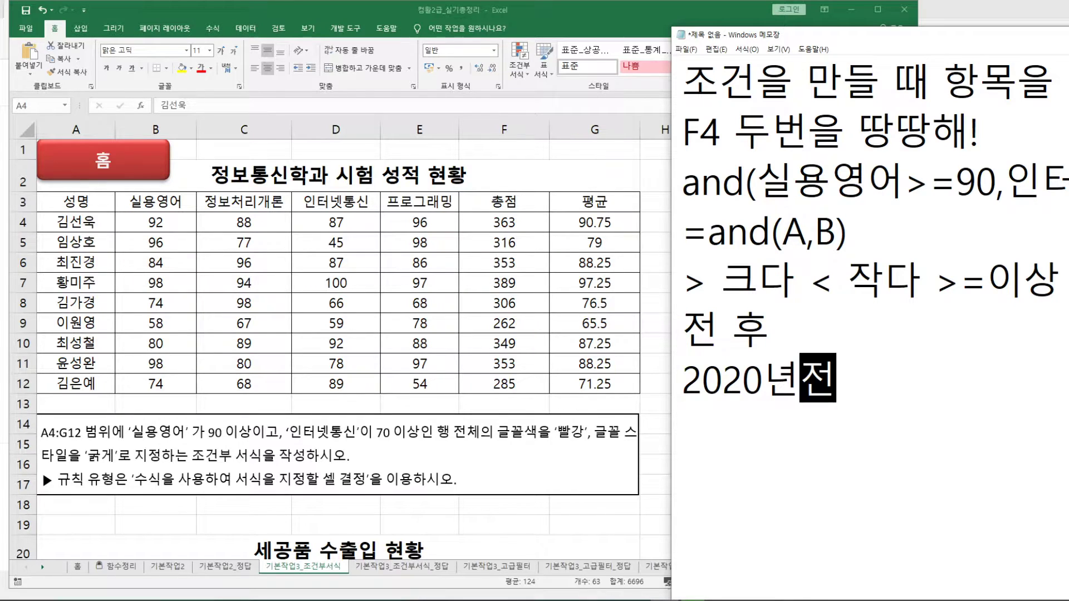
{"action": "type", "text": " 2019년"}
{"action": "key", "text": "BackSpace"}
{"action": "key", "text": "BackSpace"}
{"action": "key", "text": "BackSpace"}
{"action": "type", "text": ", 2018, 2"}
{"action": "key", "text": "Return"}
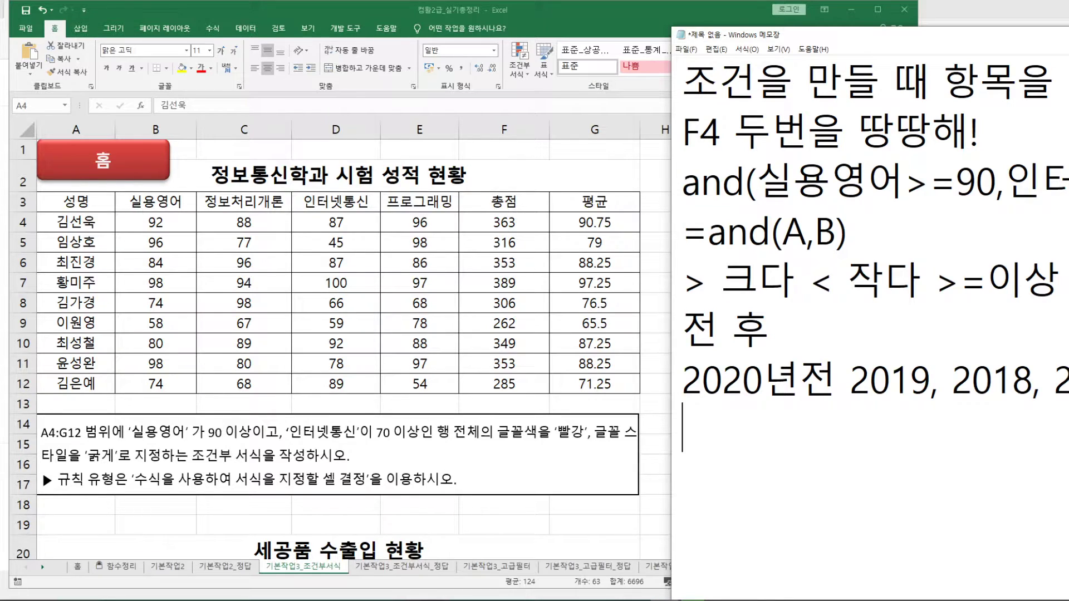
Step: Write the expression "X<2020" under the 2020년전 example
{"action": "type", "text": "ㅌ"}
{"action": "key", "text": "BackSpace"}
{"action": "type", "text": "X<2020"}
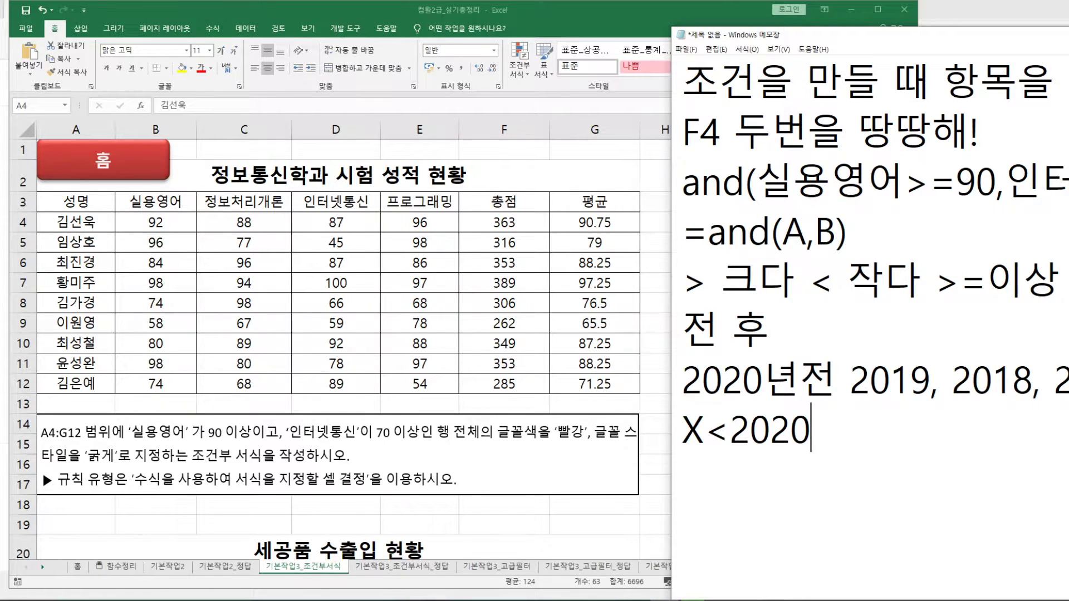
Step: Add the line "후" with the expression "X>2020" below it, leaving blank lines after
{"action": "key", "text": "Return"}
{"action": "type", "text": "gn"}
{"action": "key", "text": "BackSpace"}
{"action": "key", "text": "BackSpace"}
{"action": "type", "text": "후"}
{"action": "key", "text": "Return"}
{"action": "type", "text": "ㅌ"}
{"action": "key", "text": "BackSpace"}
{"action": "type", "text": "X>"}
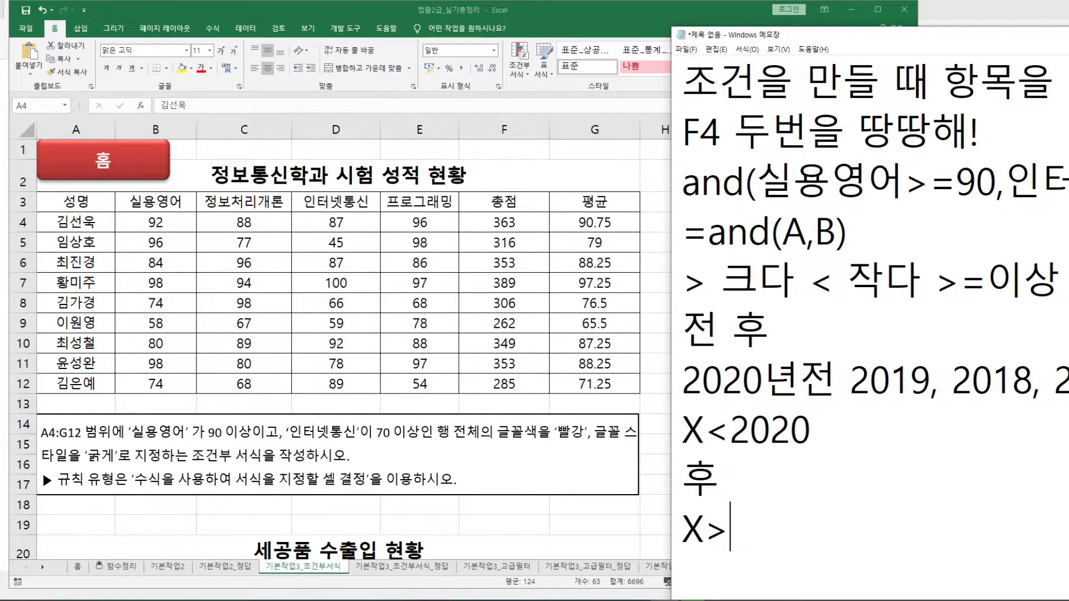
{"action": "type", "text": "2020"}
{"action": "key", "text": "Return"}
{"action": "key", "text": "Return"}
{"action": "scroll", "coordinate": [918, 458], "scroll_direction": "down", "scroll_amount": 1}
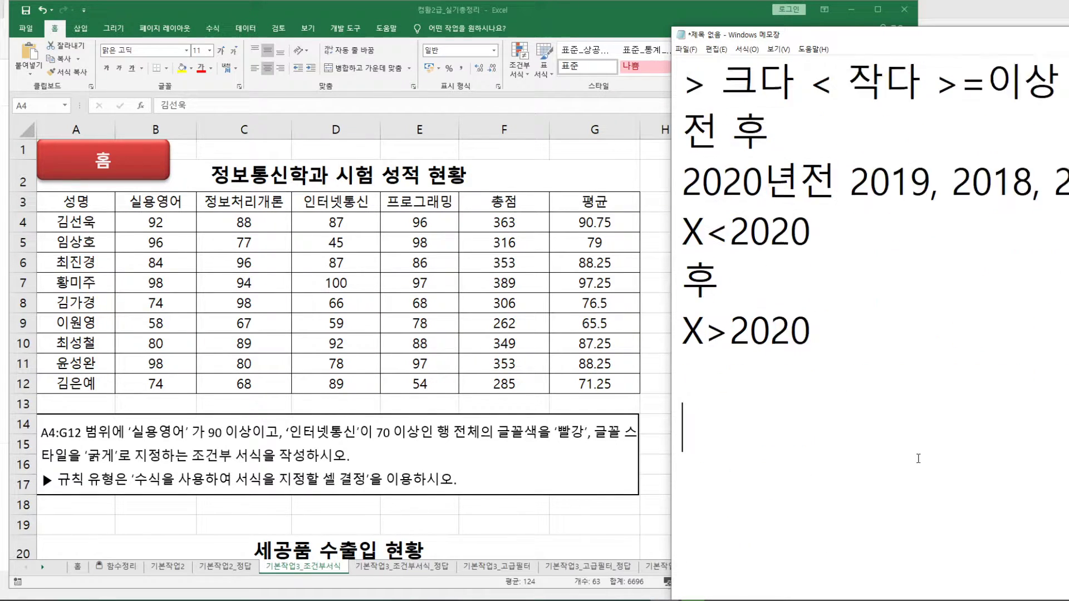
Step: Add the line "이전/이후" below the "X>2020" expression
{"action": "scroll", "coordinate": [919, 458], "scroll_direction": "down", "scroll_amount": 1}
{"action": "type", "text": "dl"}
{"action": "key", "text": "BackSpace"}
{"action": "key", "text": "BackSpace"}
{"action": "key", "text": "Hangul"}
{"action": "type", "text": "이전/이후"}
{"action": "key", "text": "Return"}
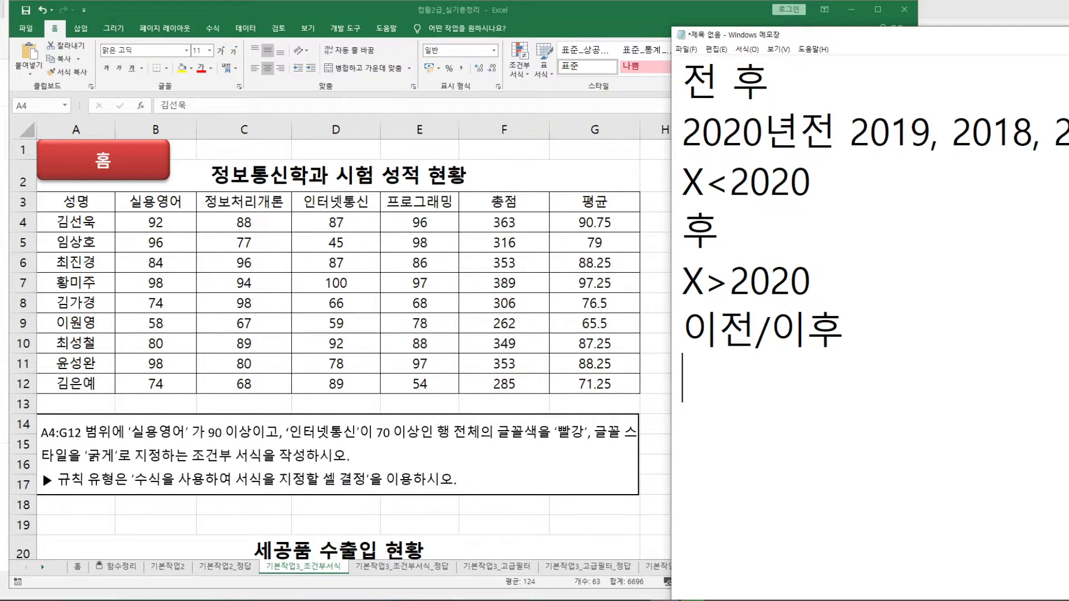
Step: Complete the line as "이전<=/이후>=" and reposition Notepad so the long note lines are fully visible
{"action": "key", "text": "Up"}
{"action": "key", "text": "Right"}
{"action": "key", "text": "Right"}
{"action": "type", "text": "<="}
{"action": "key", "text": "Right"}
{"action": "key", "text": "Right"}
{"action": "key", "text": "Right"}
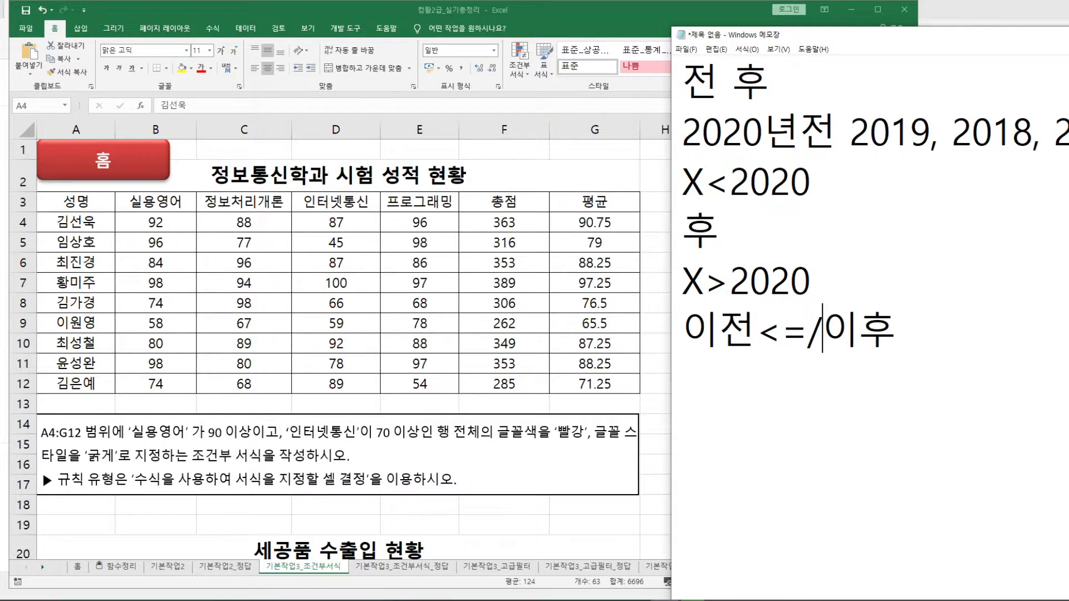
{"action": "type", "text": ">="}
{"action": "left_click_drag", "start_coordinate": [967, 42], "coordinate": [808, 47]}
{"action": "left_click_drag", "start_coordinate": [685, 37], "coordinate": [748, 29]}
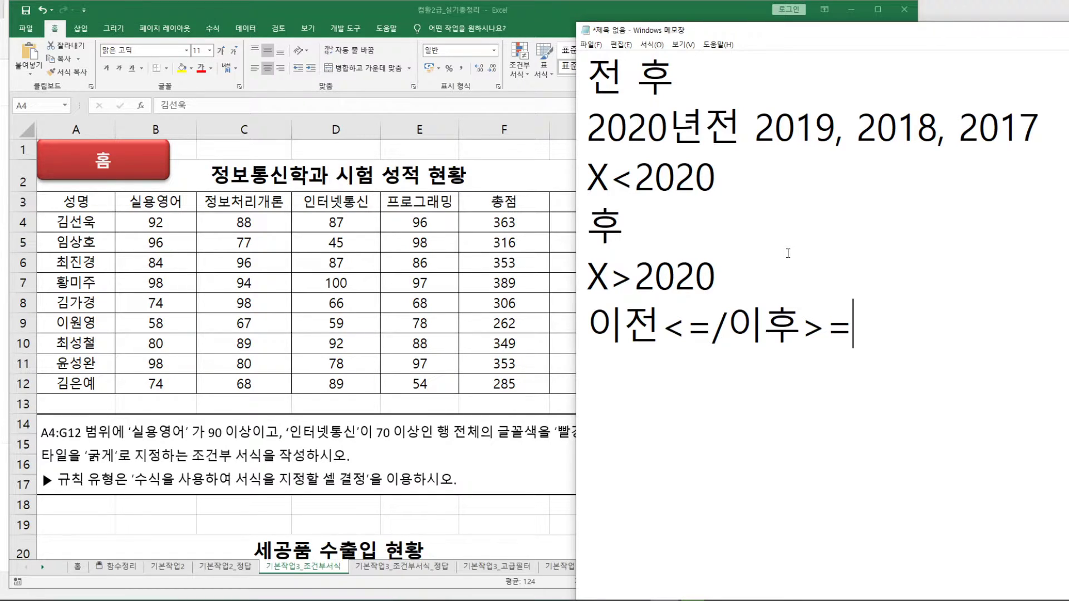
Step: Add a new line reading "이 =" below the 이전/이후 line
{"action": "key", "text": "Return"}
{"action": "type", "text": "이"}
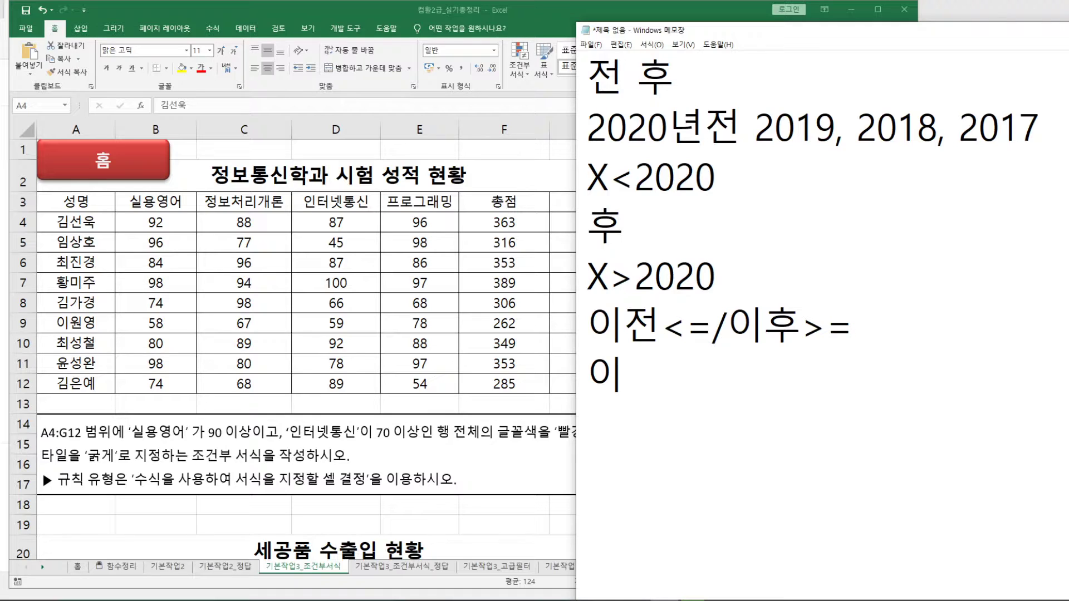
{"action": "type", "text": " = ㅇ"}
{"action": "key", "text": "Hangul_Hanja"}
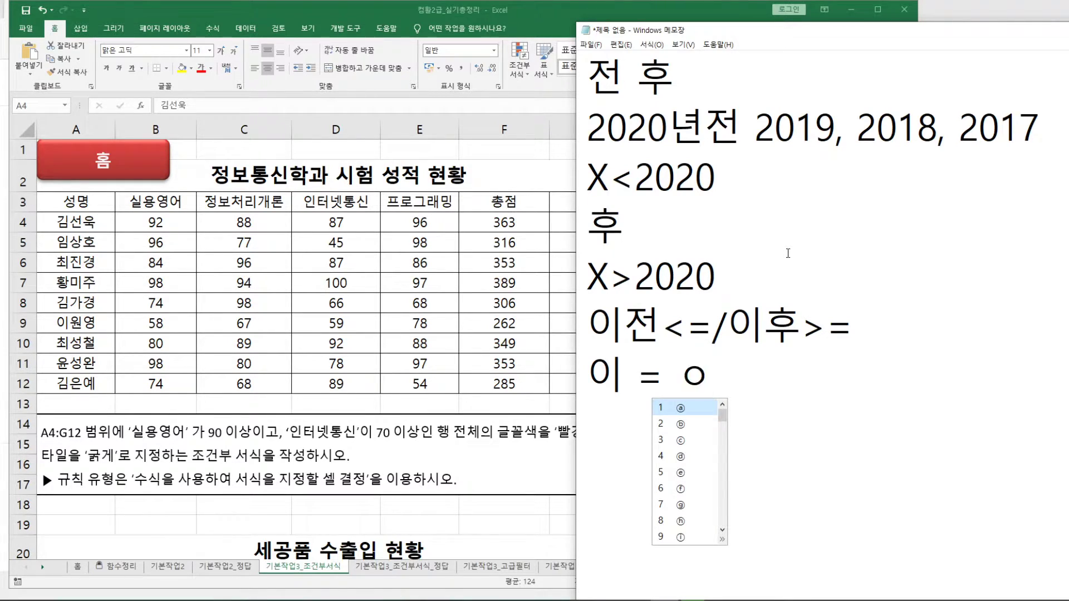
{"action": "key", "text": "Escape"}
{"action": "key", "text": "Delete"}
Step: Convert the syllable 이 at the start of the last line to the Hanja 二
{"action": "key", "text": "Left"}
{"action": "key", "text": "Left"}
{"action": "key", "text": "Left"}
{"action": "key", "text": "Left"}
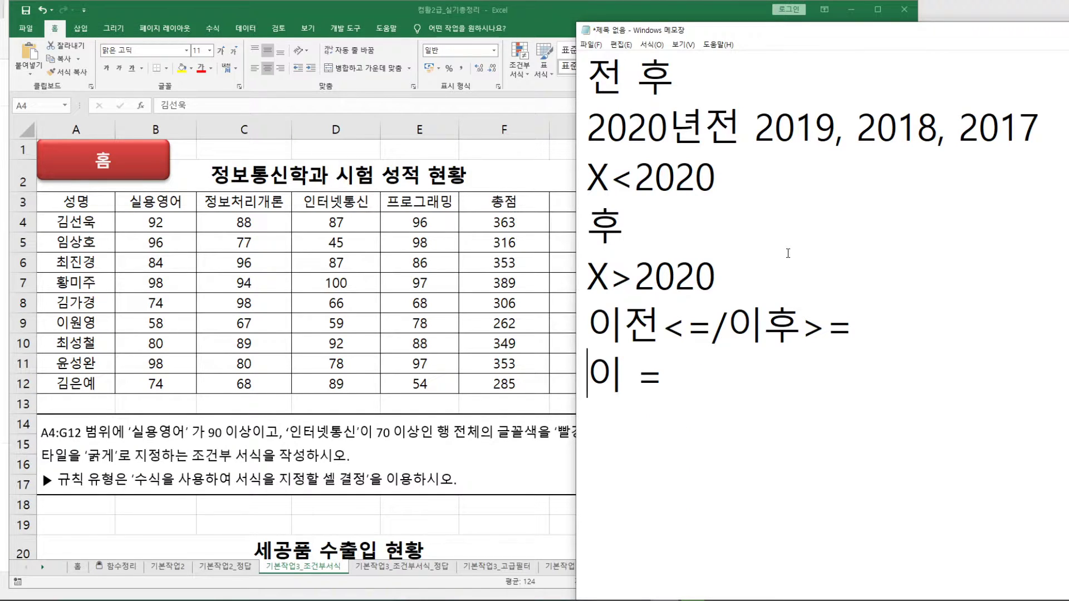
{"action": "key", "text": "shift+Right"}
{"action": "key", "text": "Hangul_Hanja"}
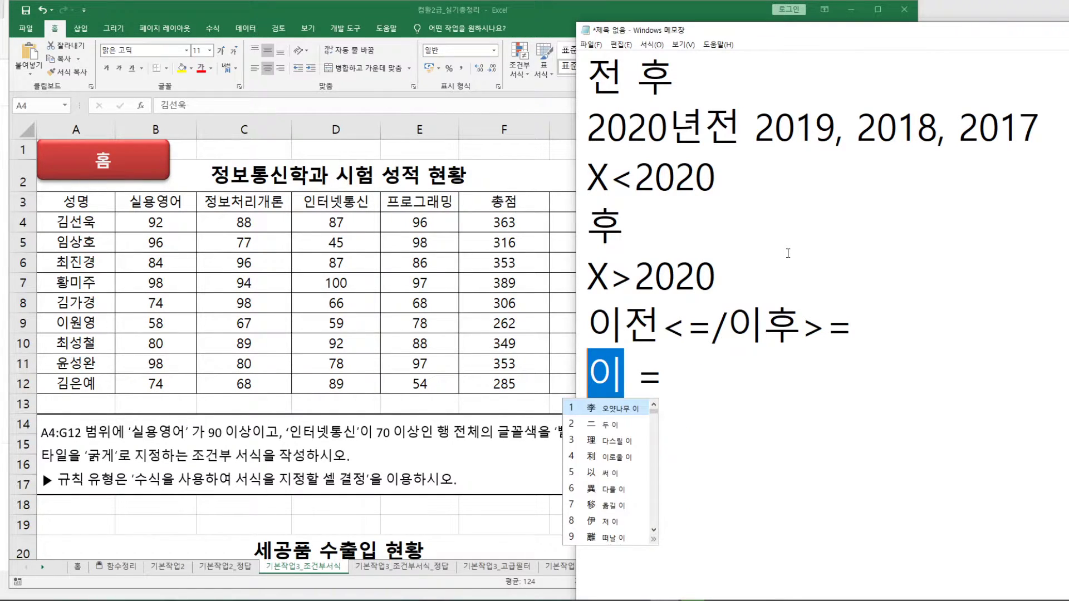
{"action": "key", "text": "2"}
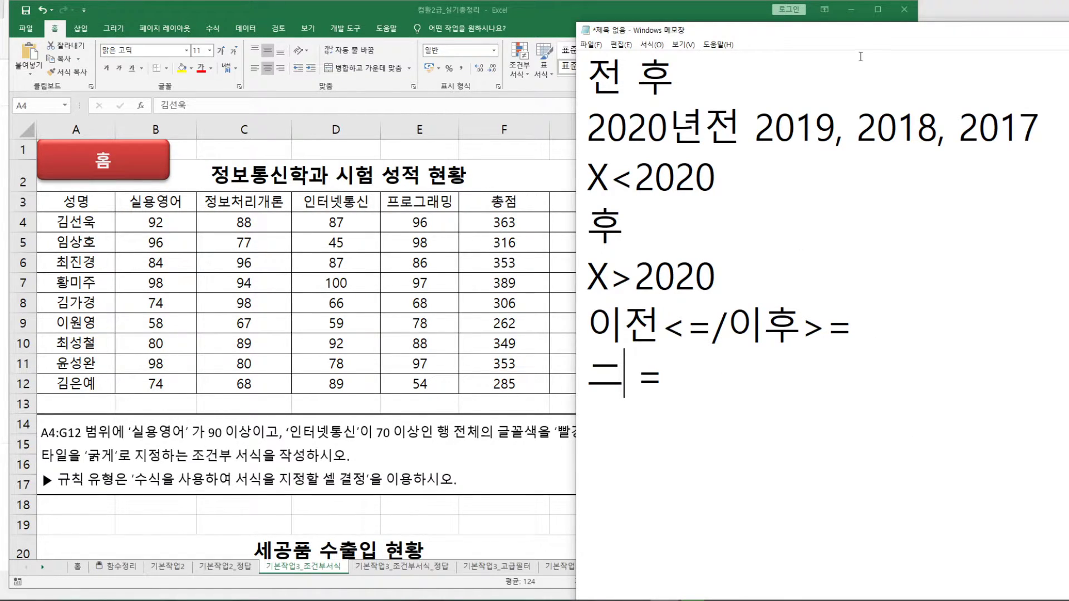
Step: Move Notepad aside, switch to the Excel workbook and reposition its window to show the whole score table
{"action": "left_click_drag", "start_coordinate": [860, 30], "coordinate": [969, 29]}
{"action": "left_click", "coordinate": [656, 15]}
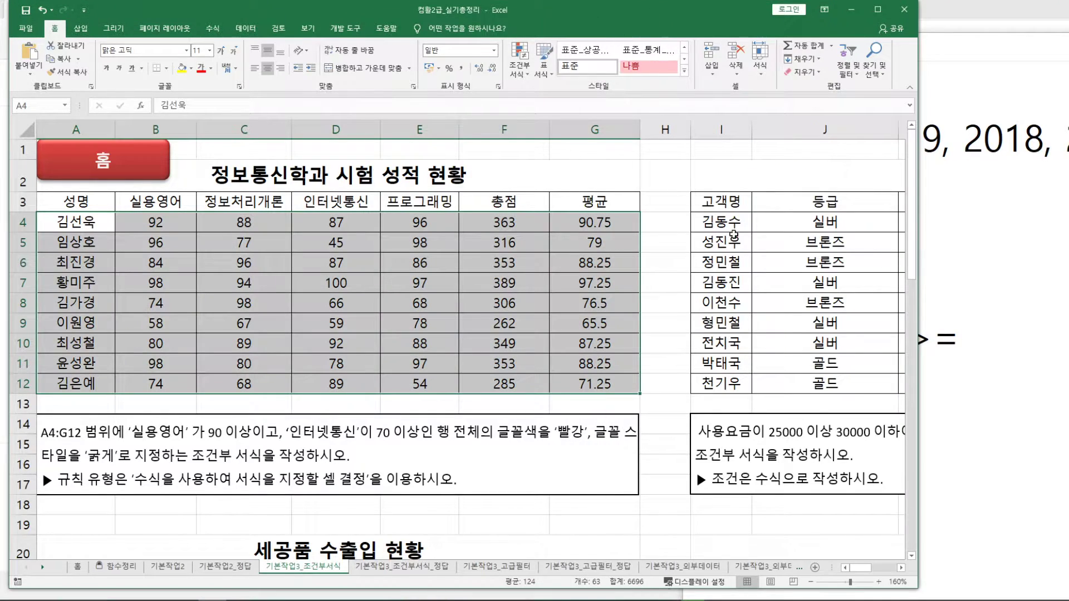
{"action": "left_click_drag", "start_coordinate": [530, 5], "coordinate": [744, 17]}
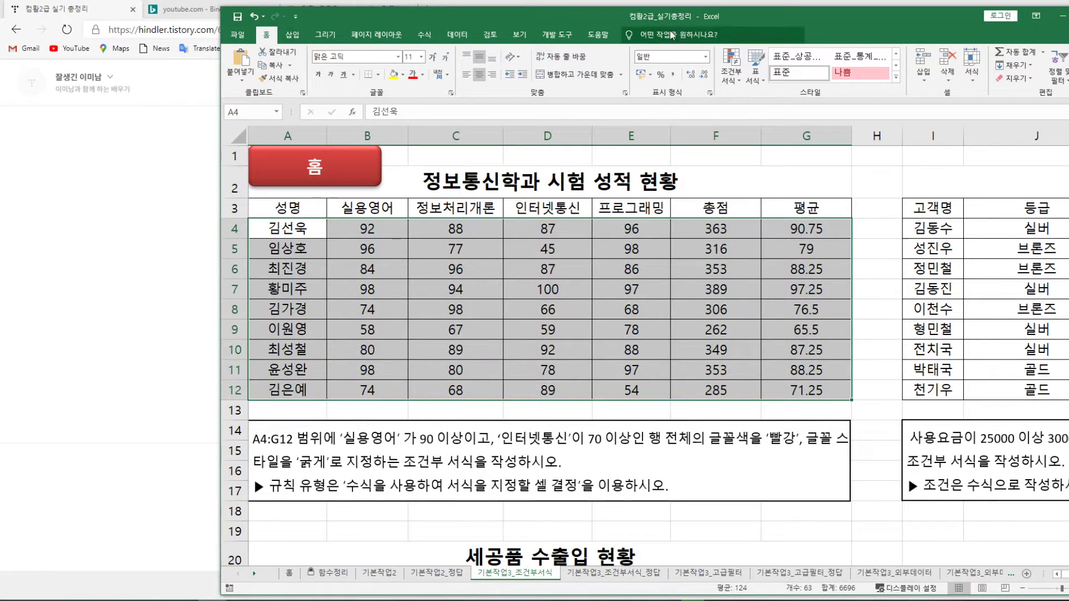
{"action": "left_click_drag", "start_coordinate": [671, 19], "coordinate": [602, 12]}
Step: Select A4:G12 and start a new conditional formatting rule of the type "수식을 사용하여 서식을 지정할 셀 결정"
{"action": "mouse_move", "coordinate": [203, 220]}
{"action": "left_mouse_down"}
{"action": "mouse_move", "coordinate": [302, 266]}
{"action": "mouse_move", "coordinate": [768, 387]}
{"action": "left_mouse_up"}
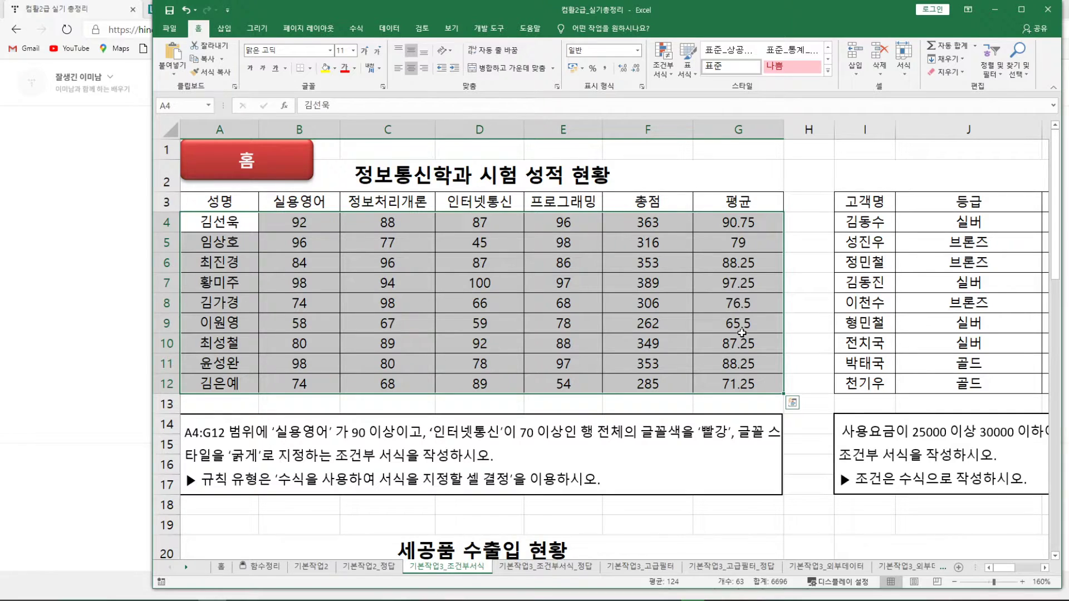
{"action": "left_click", "coordinate": [207, 220]}
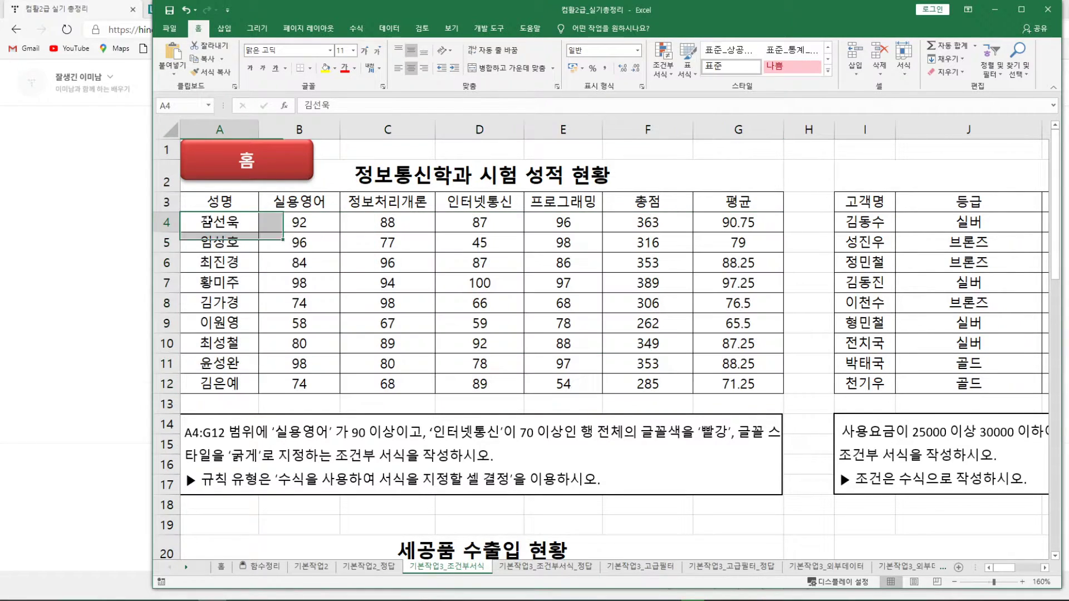
{"action": "left_click_drag", "start_coordinate": [207, 221], "coordinate": [740, 385]}
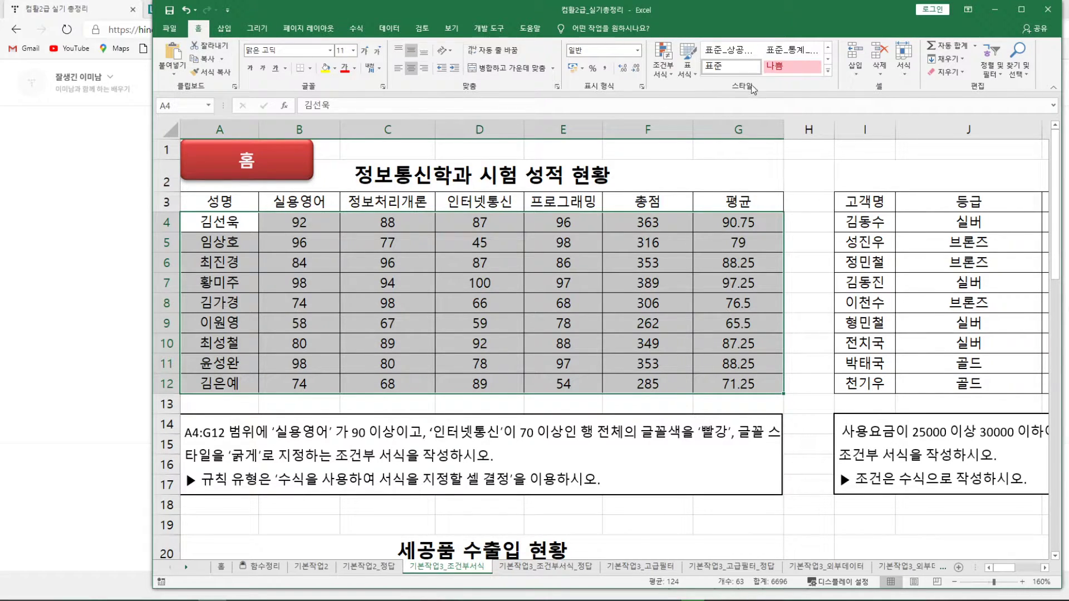
{"action": "left_click", "coordinate": [662, 73]}
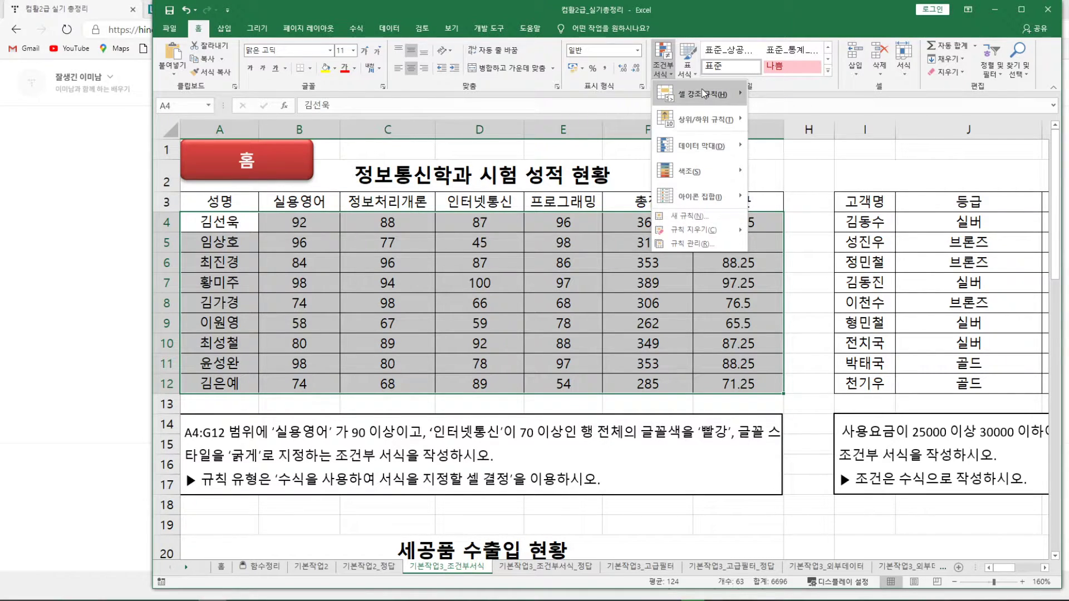
{"action": "mouse_move", "coordinate": [703, 101]}
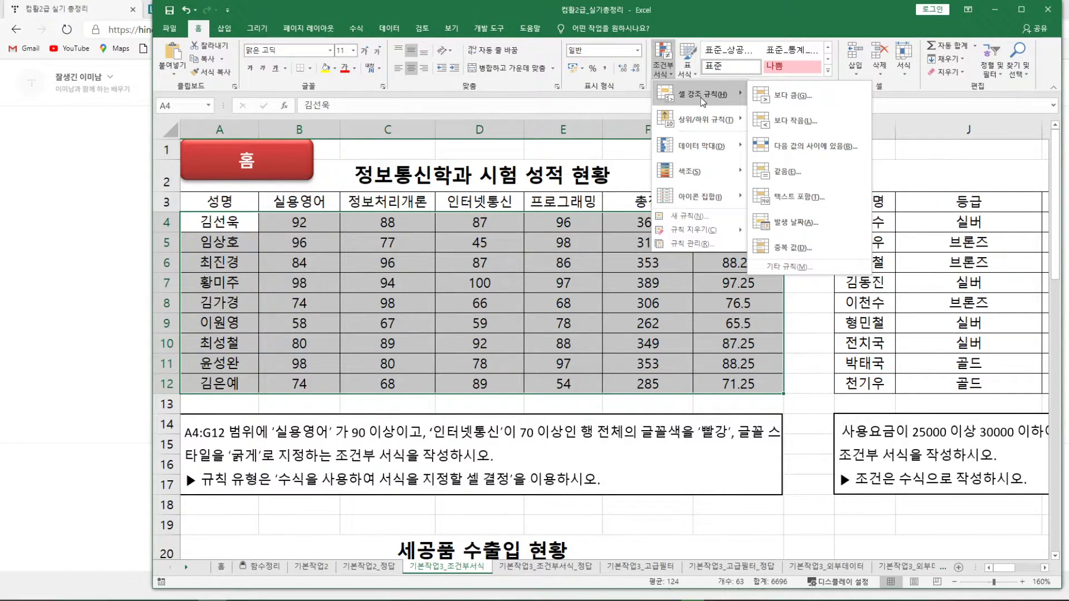
{"action": "mouse_move", "coordinate": [723, 118]}
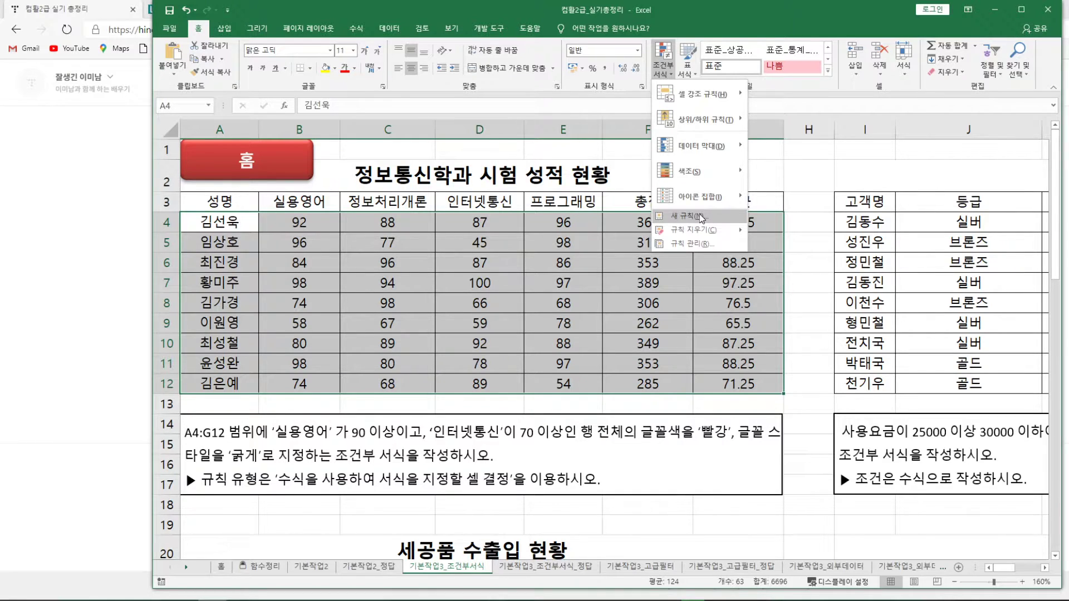
{"action": "left_click", "coordinate": [702, 218]}
{"action": "left_click_drag", "start_coordinate": [597, 244], "coordinate": [590, 242]}
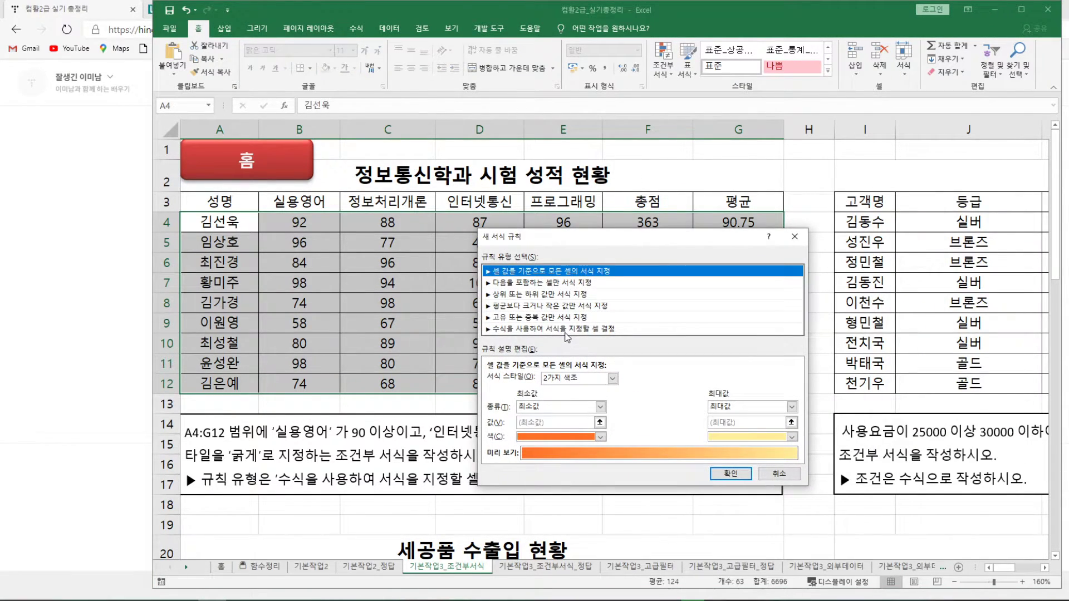
{"action": "left_click", "coordinate": [565, 329]}
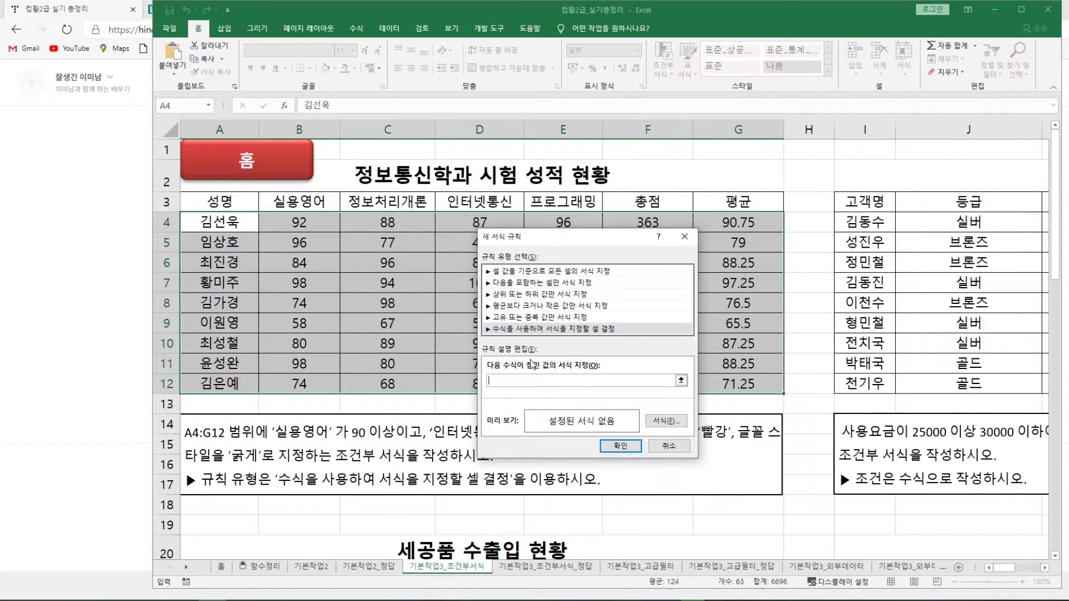
Step: Move the rule dialog toward the score table's middle columns and begin the rule formula with =and(
{"action": "left_click_drag", "start_coordinate": [560, 243], "coordinate": [499, 245]}
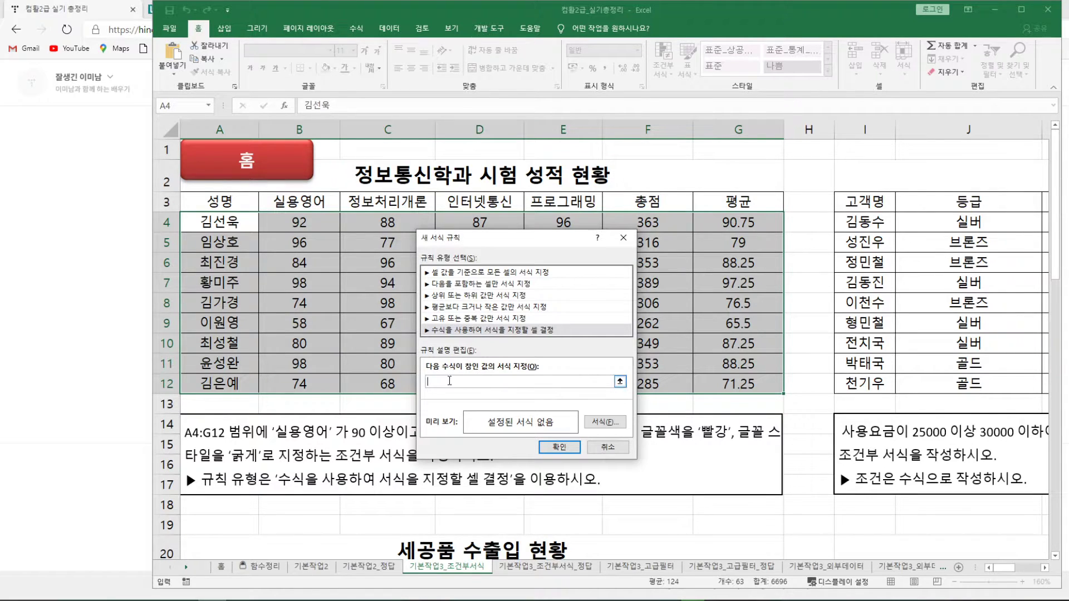
{"action": "left_click_drag", "start_coordinate": [491, 246], "coordinate": [455, 247]}
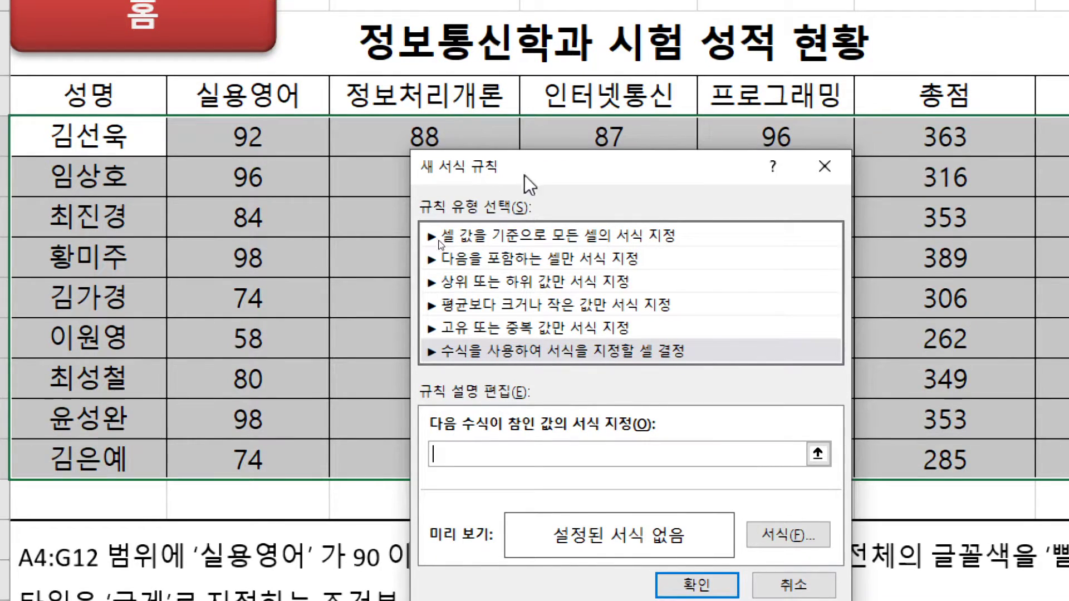
{"action": "left_click_drag", "start_coordinate": [465, 175], "coordinate": [465, 176]}
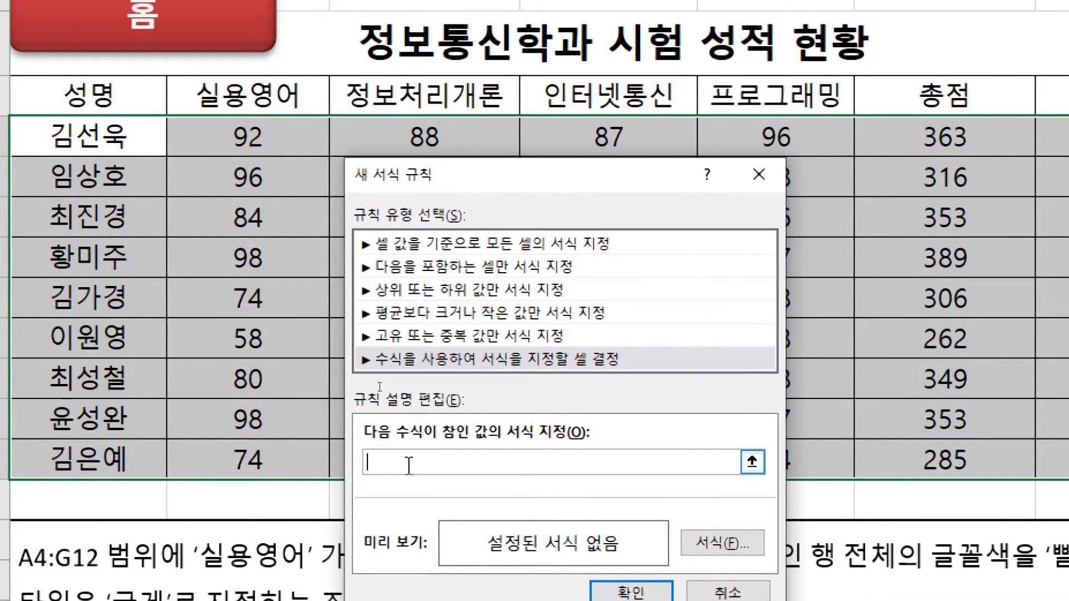
{"action": "type", "text": "=ㅁ"}
{"action": "key", "text": "BackSpace"}
{"action": "type", "text": "and("}
Step: Add the first AND condition, 실용영어 at least 90, as $B4>=90, with the column locked and the row relative
{"action": "mouse_move", "coordinate": [486, 176]}
{"action": "left_mouse_down"}
{"action": "mouse_move", "coordinate": [672, 167]}
{"action": "mouse_move", "coordinate": [590, 186]}
{"action": "mouse_move", "coordinate": [501, 182]}
{"action": "left_mouse_up"}
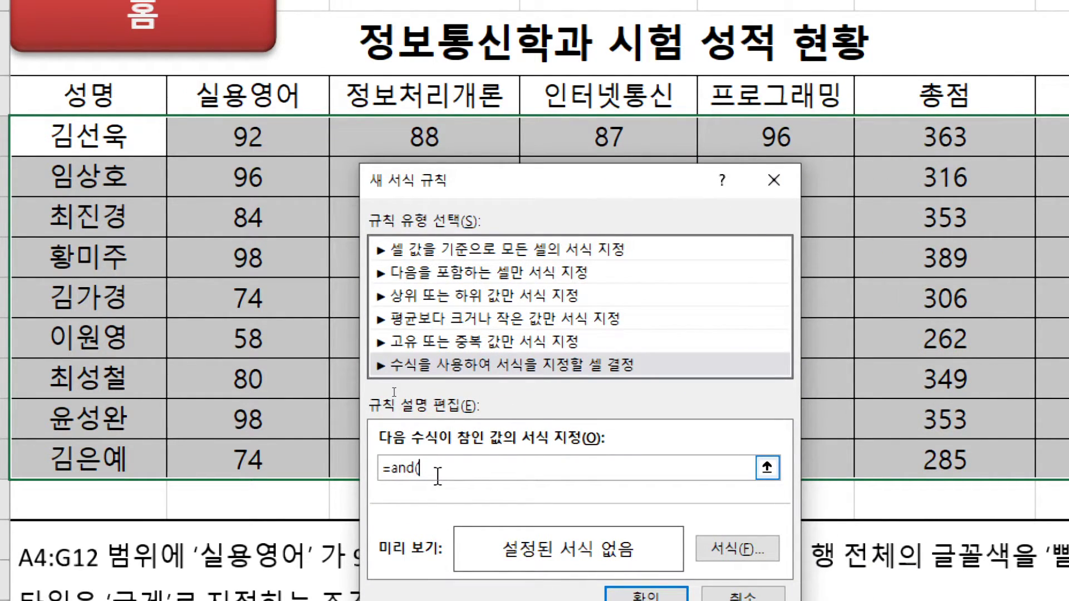
{"action": "left_click", "coordinate": [264, 99]}
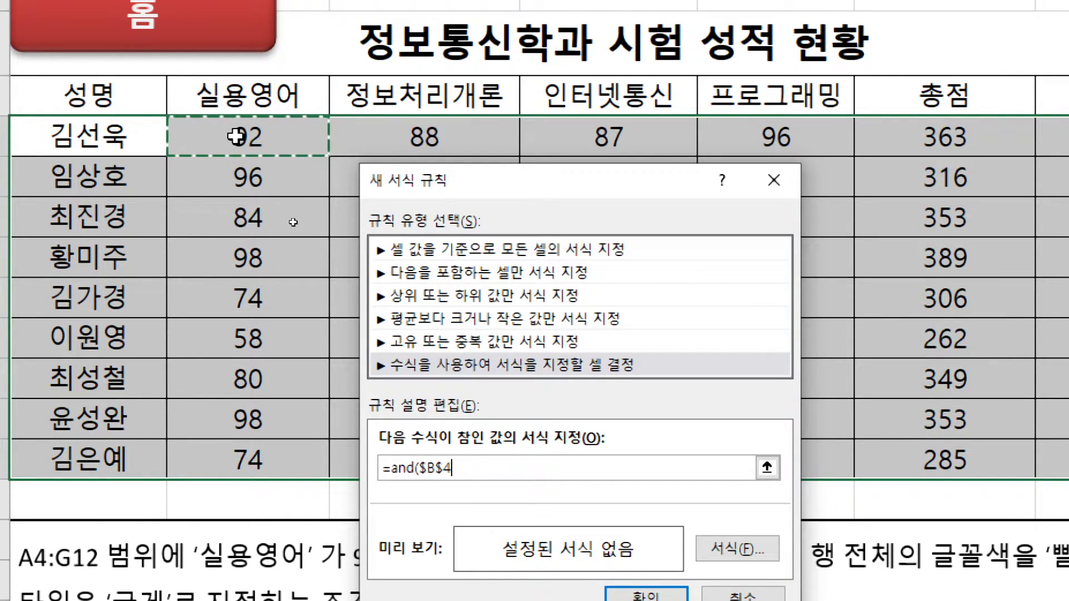
{"action": "key", "text": "F4"}
{"action": "key", "text": "F4"}
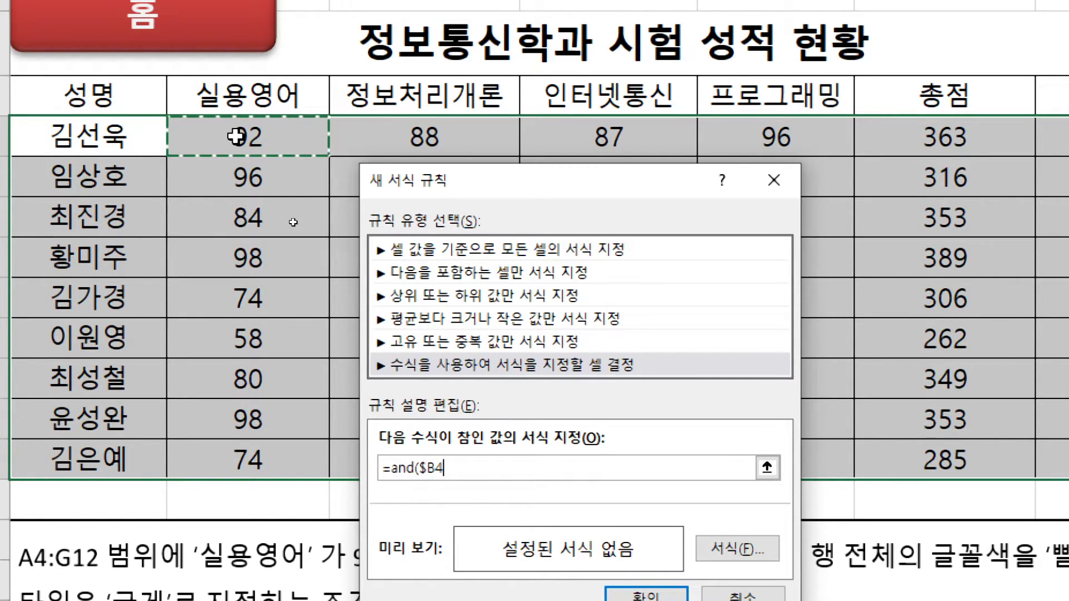
{"action": "left_click", "coordinate": [479, 473]}
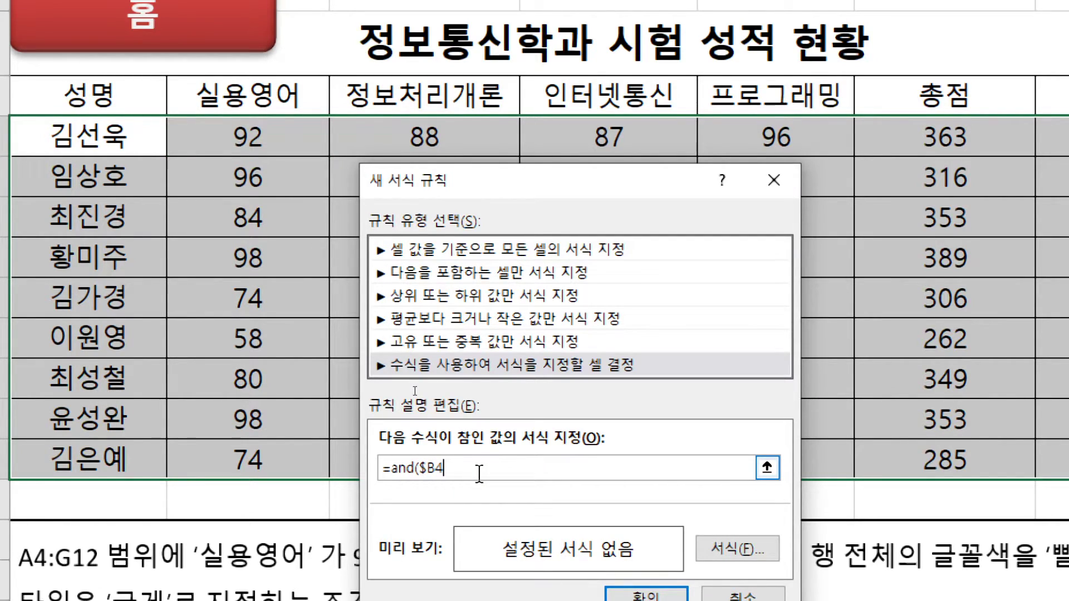
{"action": "type", "text": ">=90,"}
Step: Complete the formula with the 인터넷통신 condition $D4>=70, locking only the column, and close the parenthesis
{"action": "left_click_drag", "start_coordinate": [564, 188], "coordinate": [843, 177]}
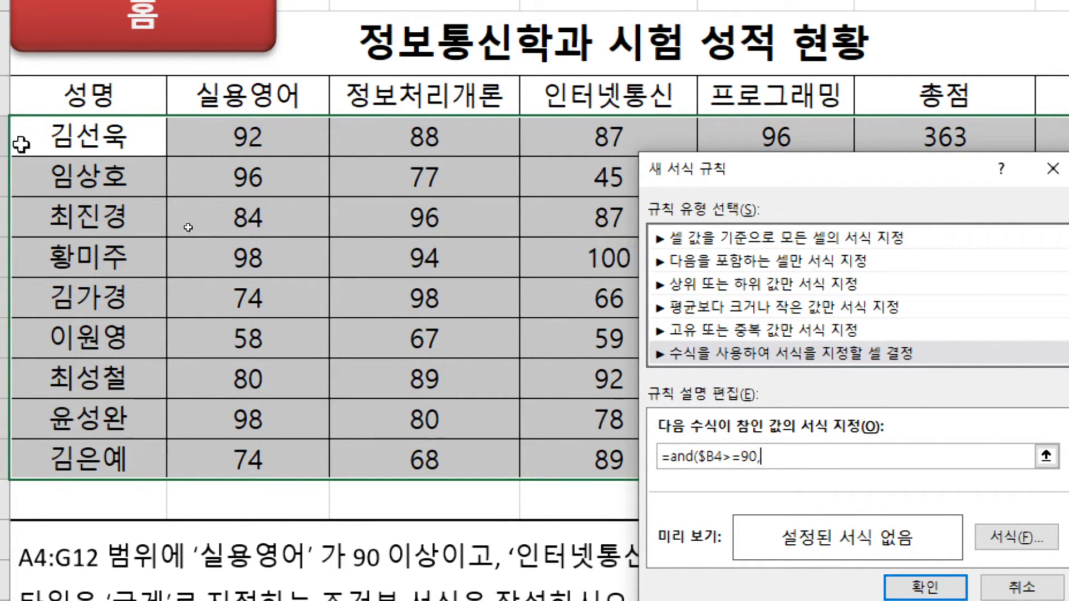
{"action": "left_click", "coordinate": [612, 143]}
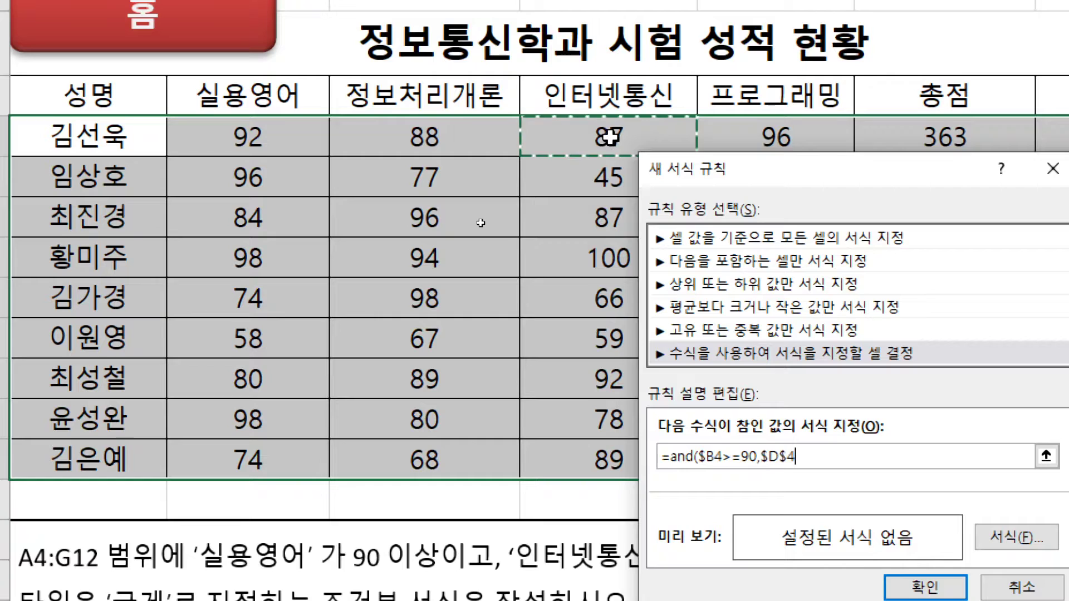
{"action": "key", "text": "F4"}
{"action": "key", "text": "F4"}
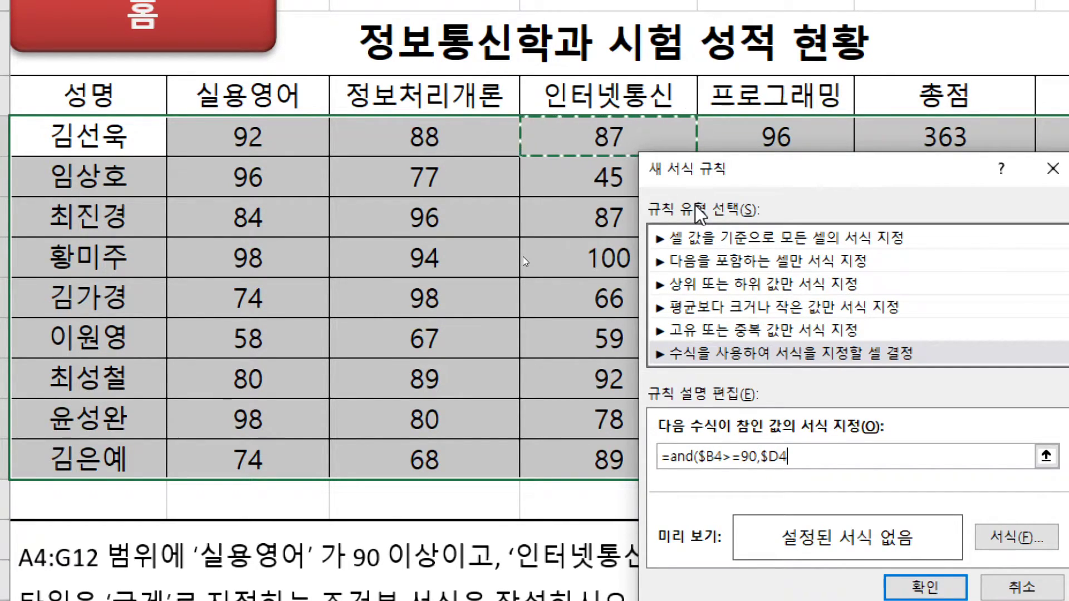
{"action": "type", "text": ">"}
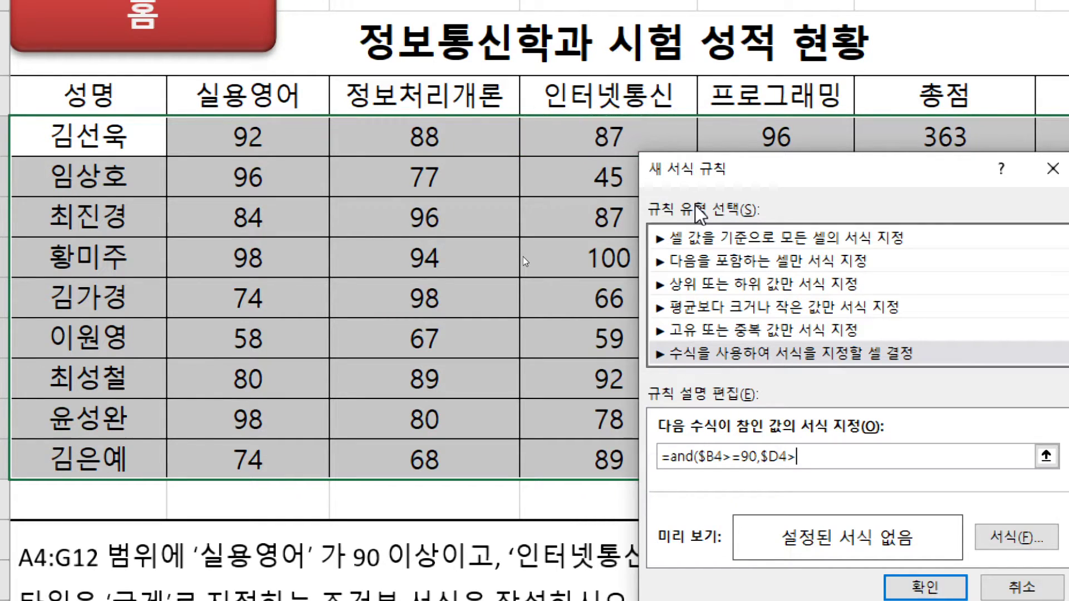
{"action": "type", "text": "=70)"}
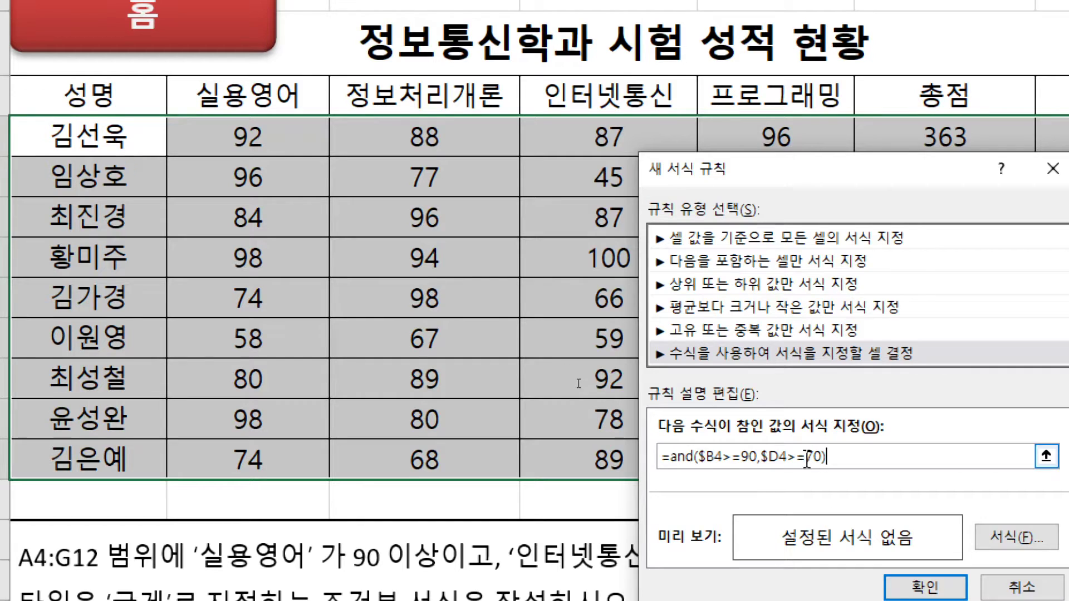
Step: Replace the 70 in the second condition with average($D$4:$D$12) as an example, closing the parentheses
{"action": "left_click_drag", "start_coordinate": [807, 461], "coordinate": [826, 462]}
{"action": "left_click_drag", "start_coordinate": [835, 181], "coordinate": [941, 156]}
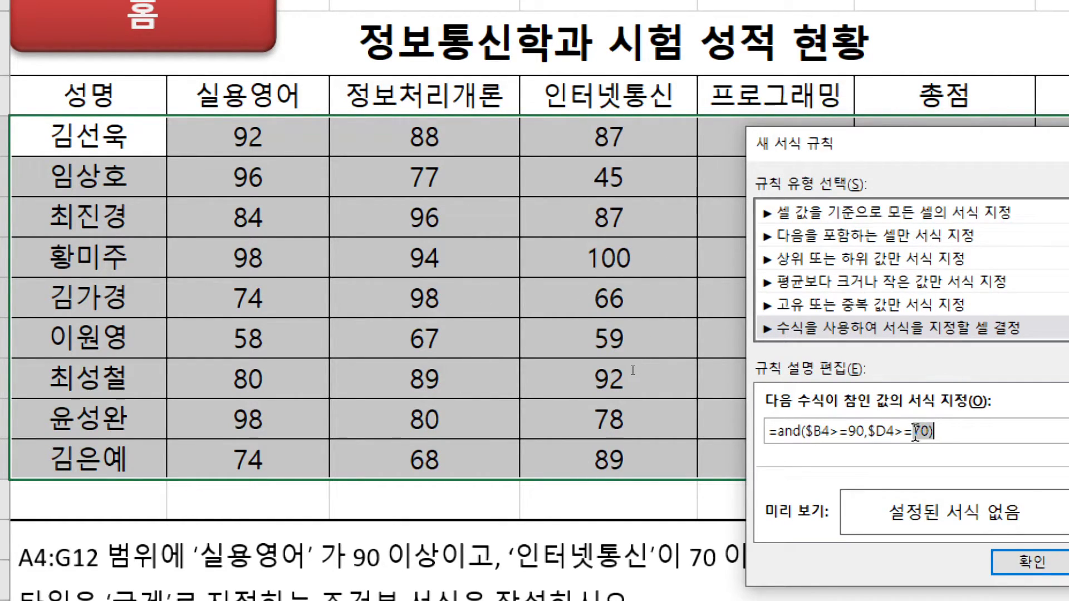
{"action": "key", "text": "BackSpace"}
{"action": "type", "text": "average("}
{"action": "left_click_drag", "start_coordinate": [615, 143], "coordinate": [611, 448]}
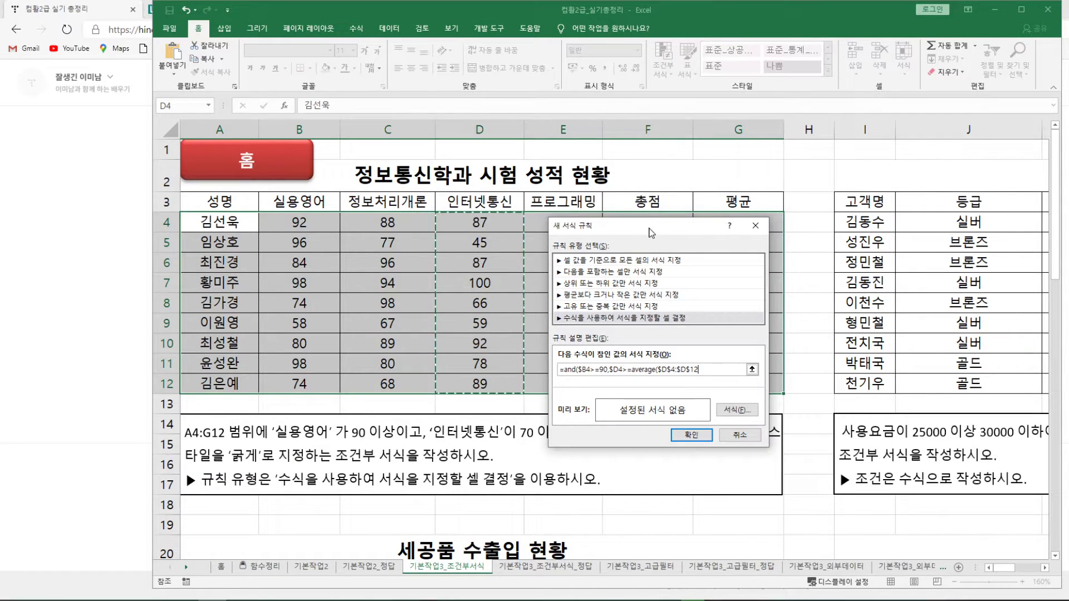
{"action": "left_click_drag", "start_coordinate": [649, 228], "coordinate": [617, 208]}
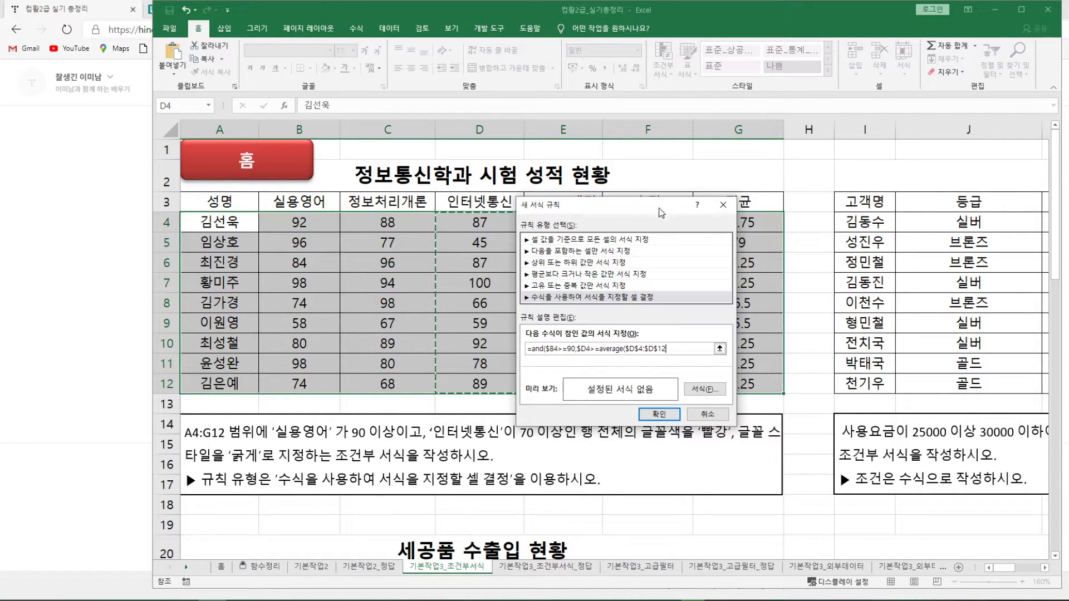
{"action": "left_click_drag", "start_coordinate": [634, 207], "coordinate": [707, 209]}
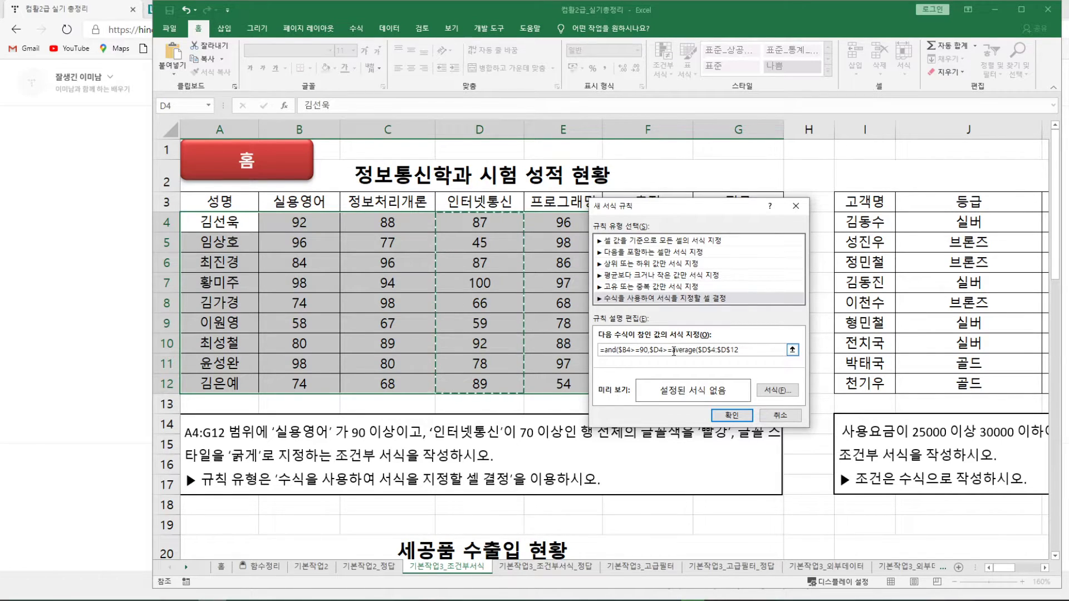
{"action": "left_click", "coordinate": [741, 350]}
{"action": "type", "text": ")"}
Step: Change the AVERAGE expression back to 70 so the rule formula reads =and($B4>=90,$D4>=70)
{"action": "left_click_drag", "start_coordinate": [672, 351], "coordinate": [753, 352]}
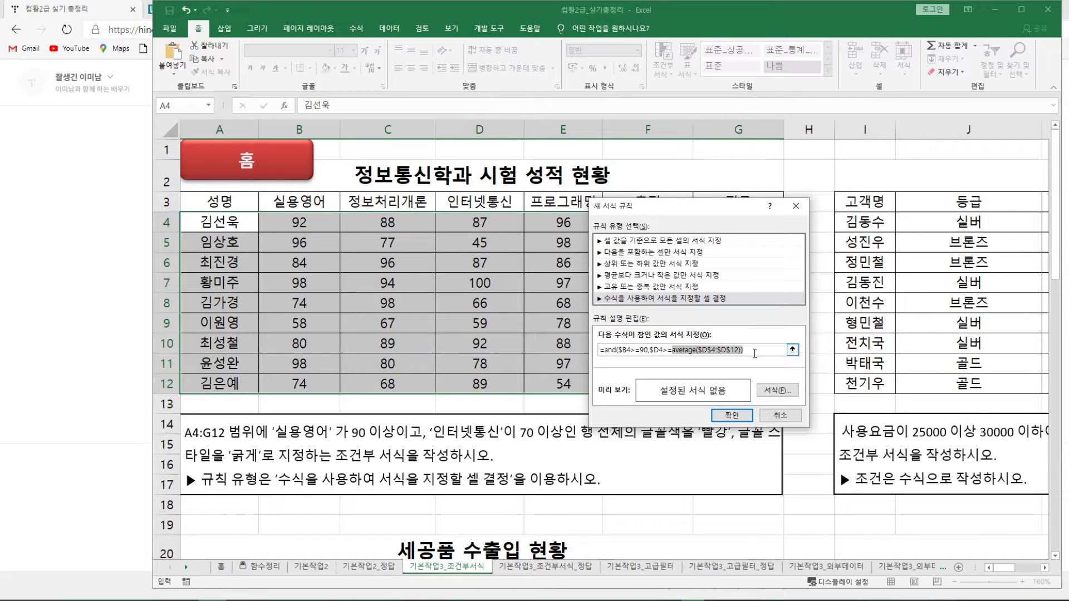
{"action": "type", "text": "70"}
{"action": "left_click_drag", "start_coordinate": [668, 206], "coordinate": [607, 288]}
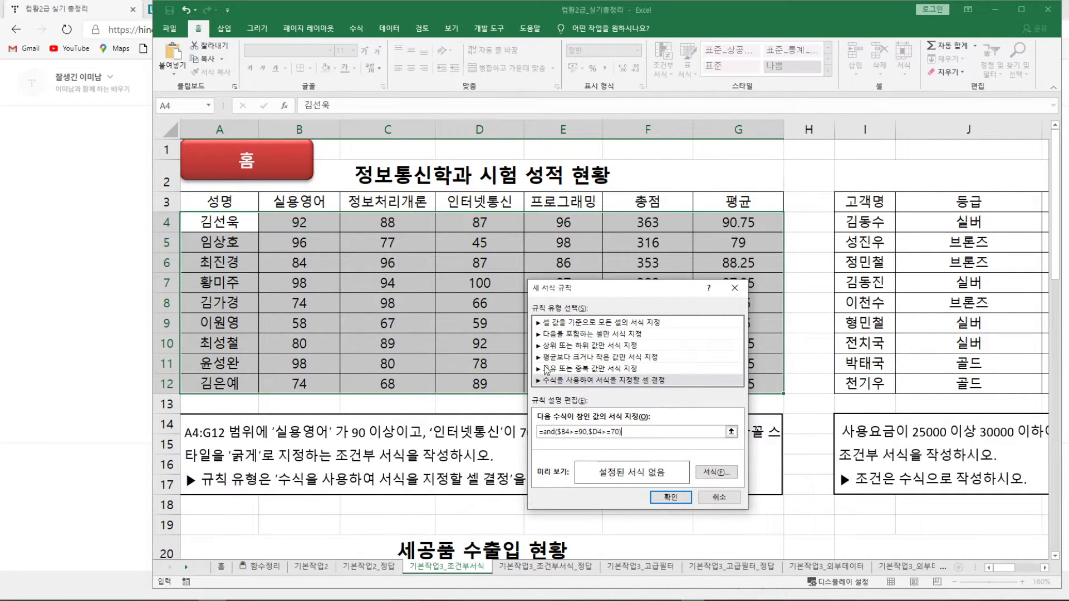
{"action": "left_click_drag", "start_coordinate": [636, 300], "coordinate": [637, 183]}
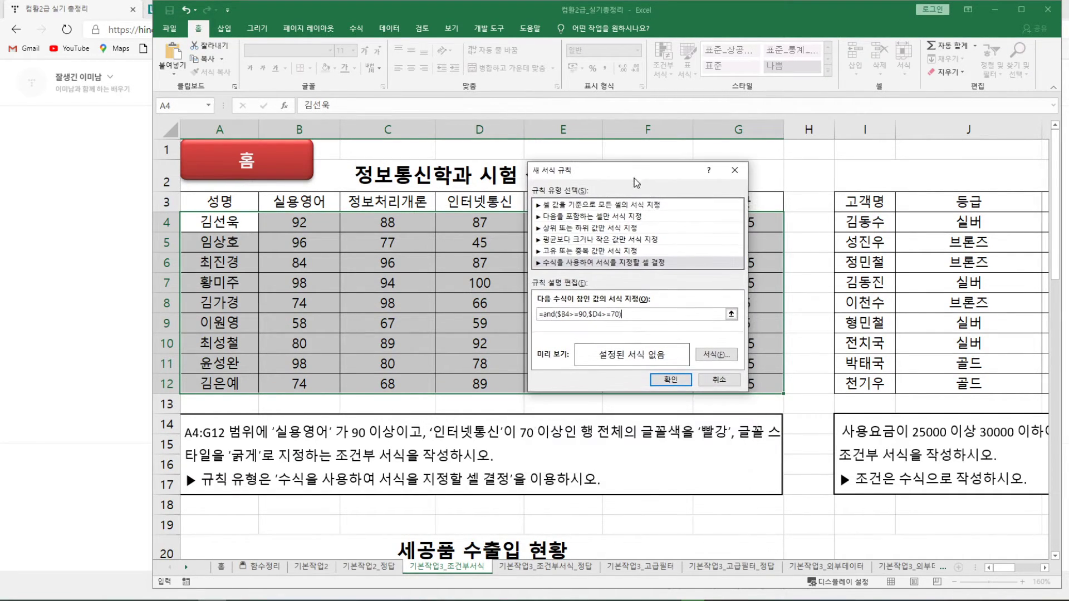
Step: Format the rule with a bold red font and a yellow fill, and apply it to A4:G12
{"action": "left_click", "coordinate": [717, 354]}
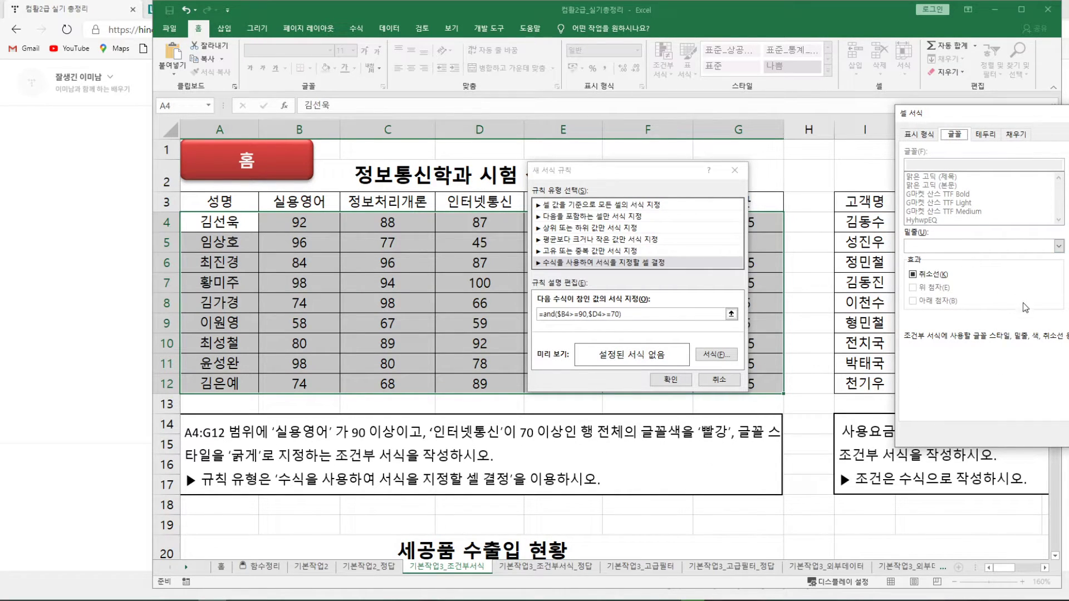
{"action": "left_click", "coordinate": [1068, 195]}
{"action": "left_click", "coordinate": [1068, 246]}
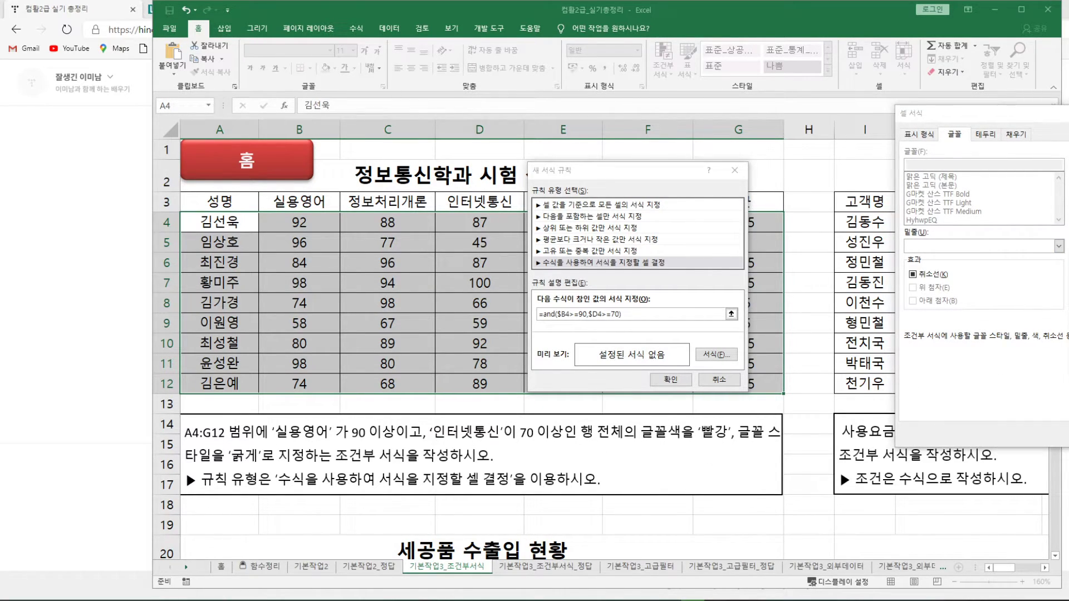
{"action": "left_click", "coordinate": [1068, 345]}
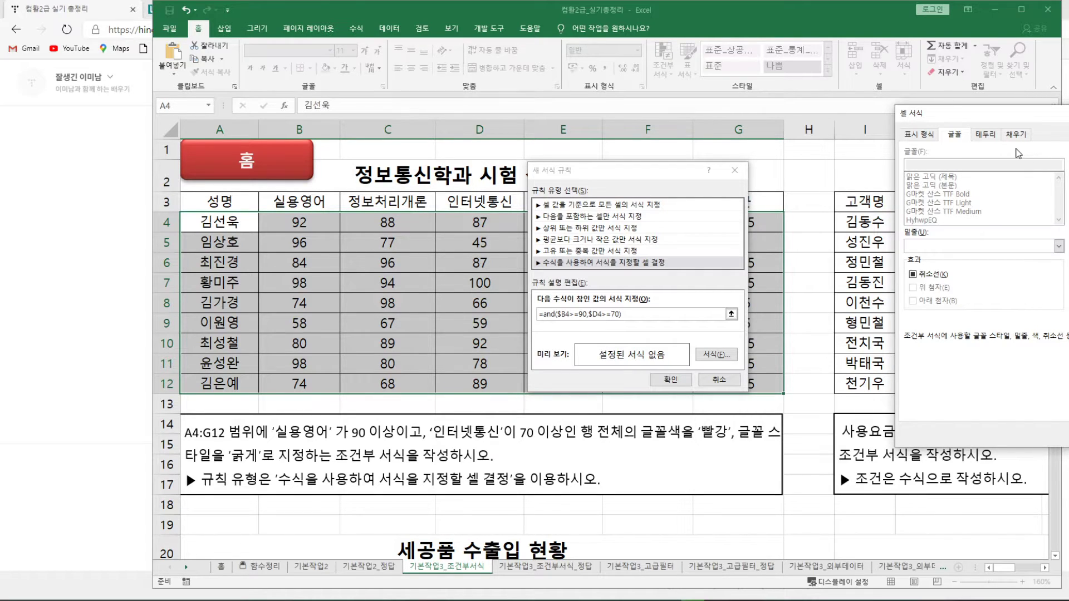
{"action": "left_click", "coordinate": [1017, 135]}
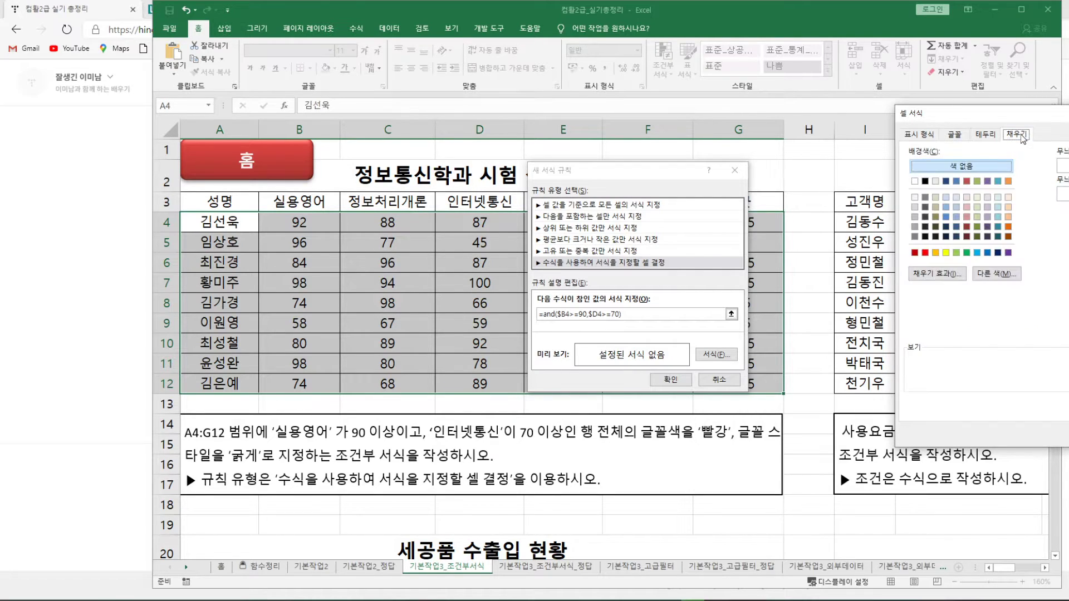
{"action": "left_click", "coordinate": [946, 253]}
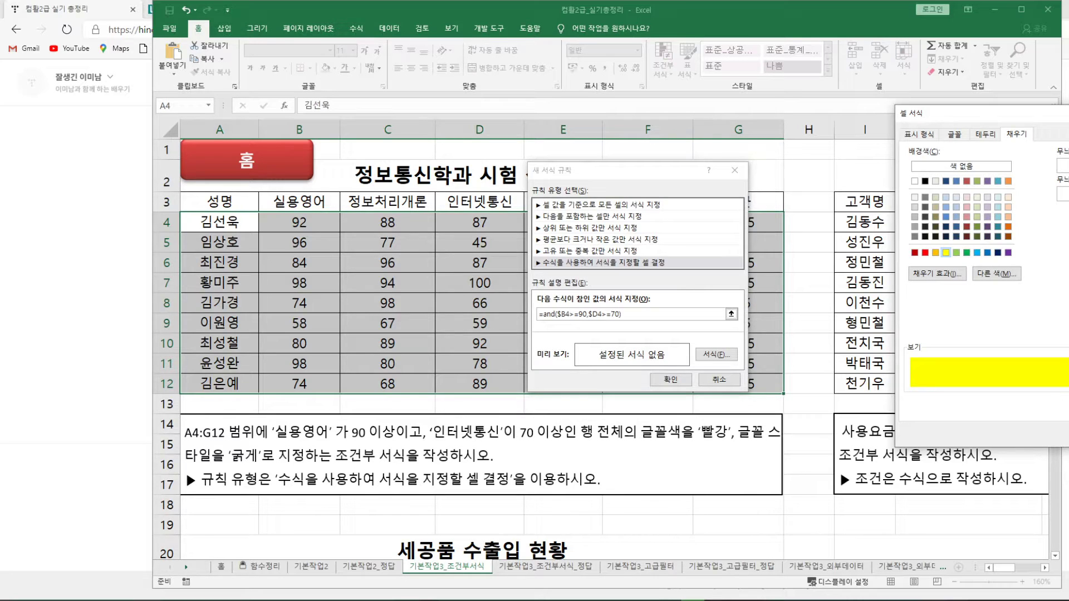
{"action": "key", "text": "Return"}
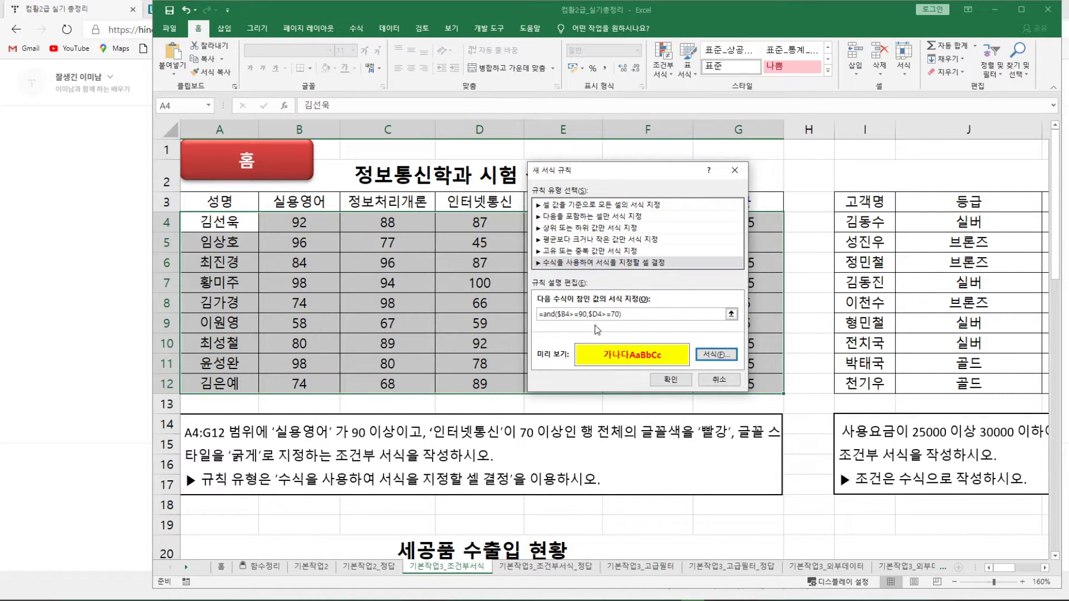
{"action": "left_click", "coordinate": [671, 380]}
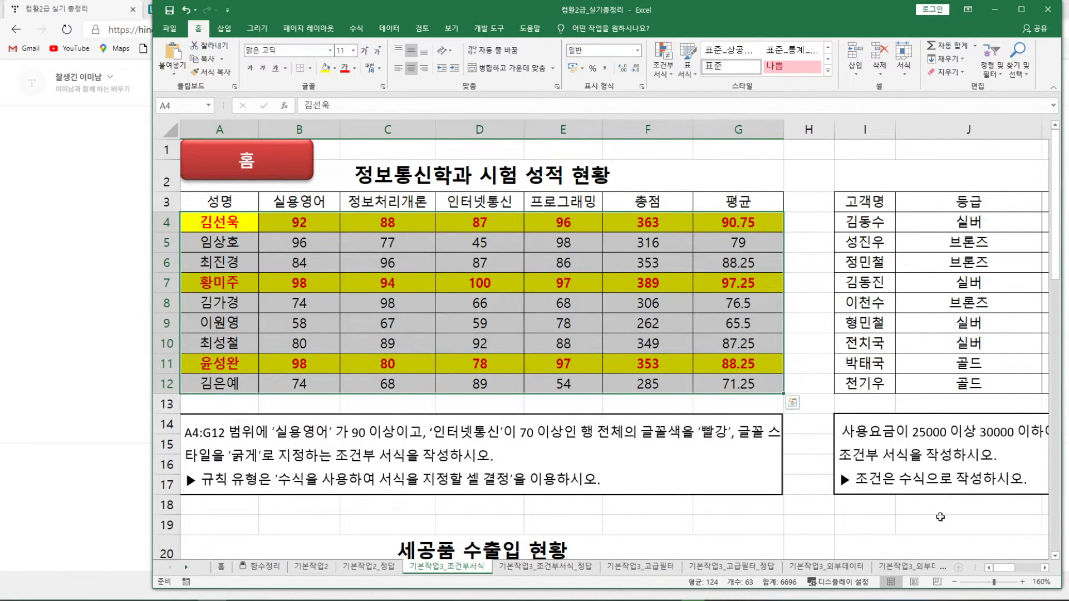
Step: Examine the 상공 통신 요금 청구 내역 table in columns I to Q and the conditional formatting task below it
{"action": "left_click", "coordinate": [1044, 568]}
{"action": "left_click", "coordinate": [1045, 568]}
{"action": "left_click", "coordinate": [1045, 568]}
{"action": "left_click", "coordinate": [1045, 568]}
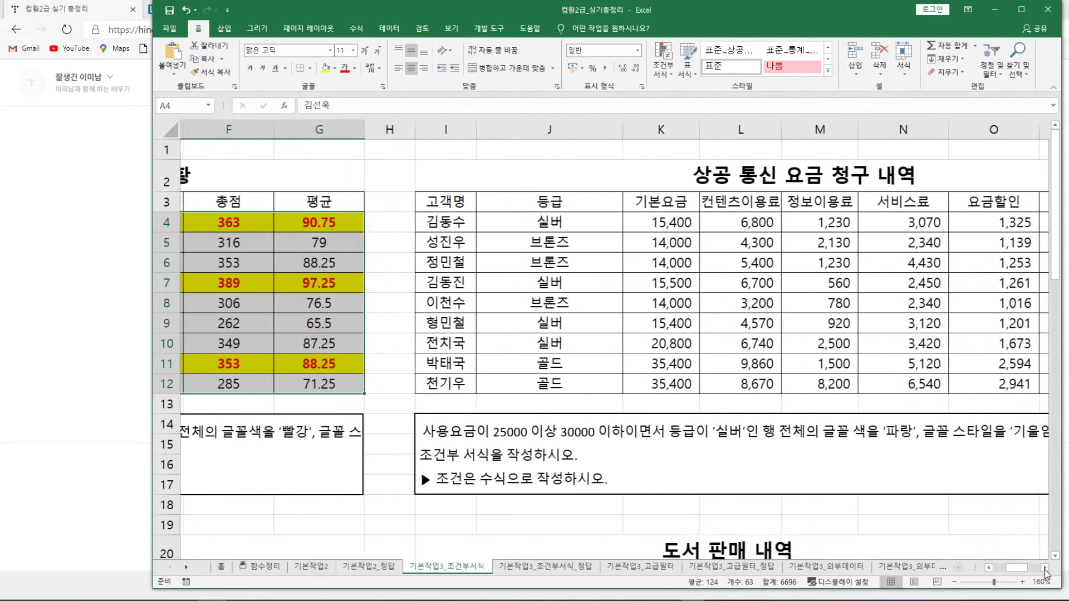
{"action": "left_click", "coordinate": [1044, 568]}
{"action": "left_click", "coordinate": [1045, 568]}
{"action": "left_click", "coordinate": [1045, 568]}
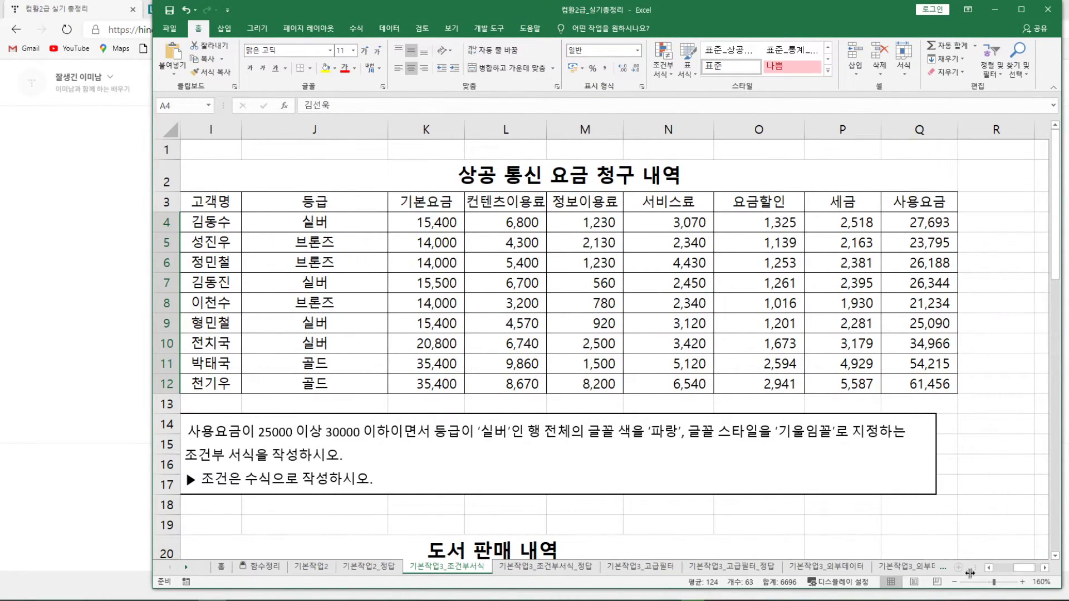
{"action": "left_click", "coordinate": [990, 568]}
{"action": "left_click", "coordinate": [989, 568]}
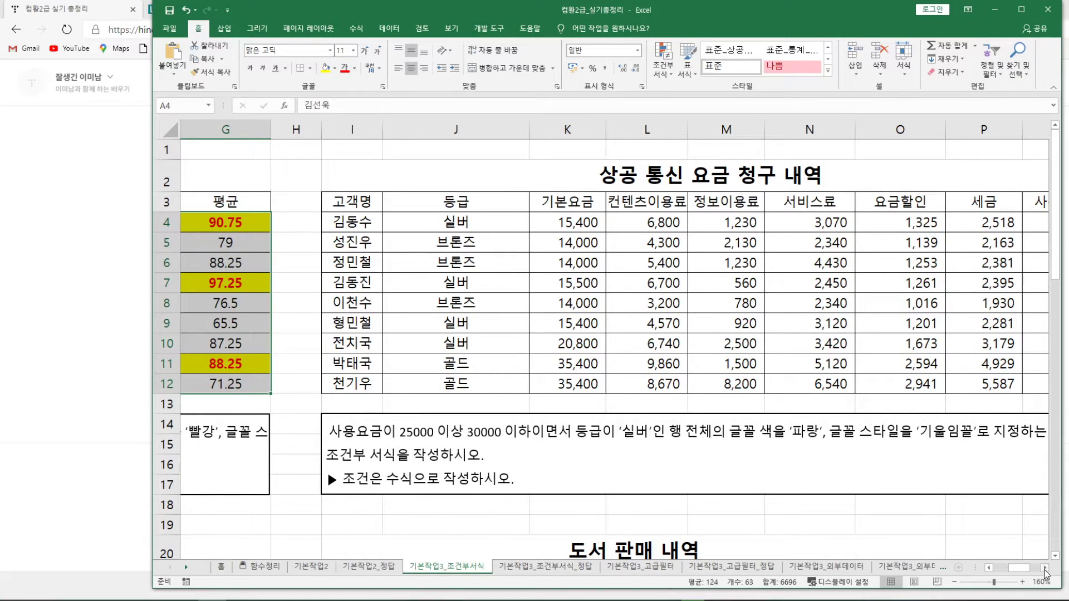
{"action": "left_click", "coordinate": [1044, 568]}
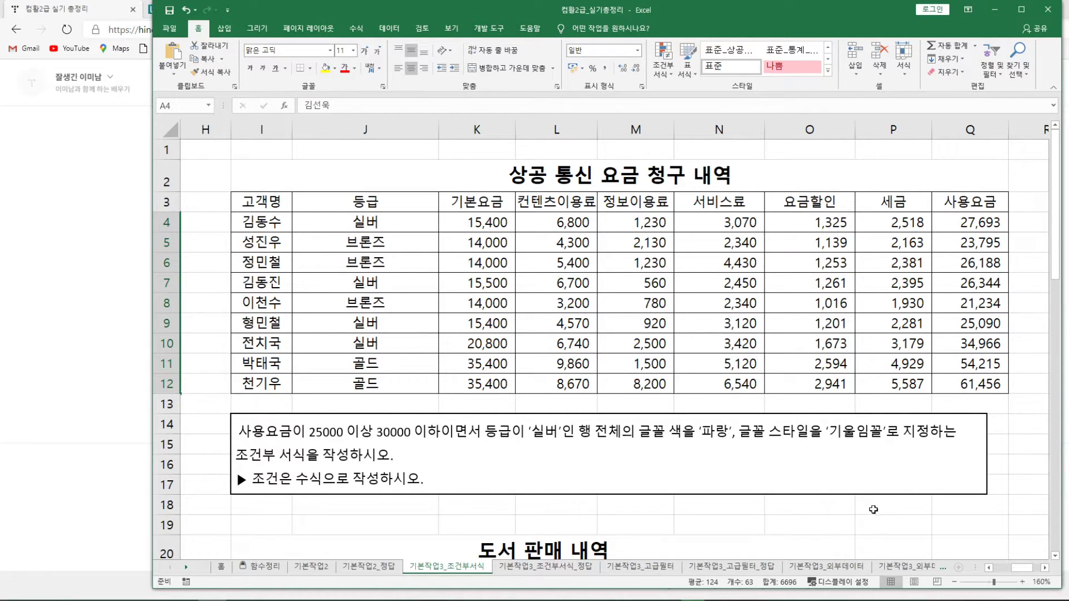
Step: Switch to Notepad, move its window over the table, and delete all notes below the line 서식을 적용해주는 것!
{"action": "key", "text": "alt+Tab"}
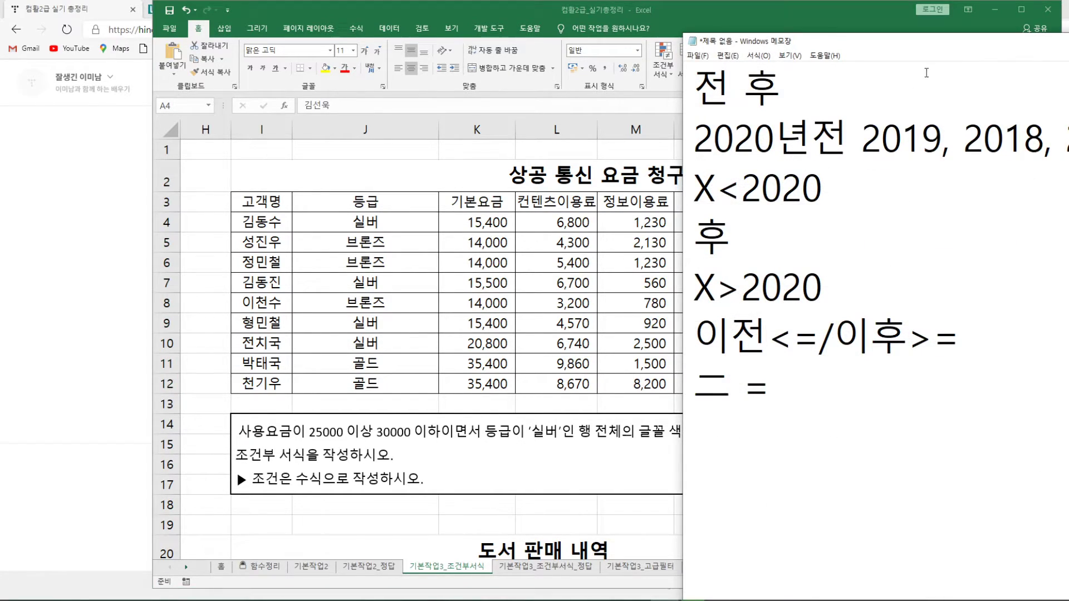
{"action": "left_click_drag", "start_coordinate": [941, 45], "coordinate": [739, 45]}
{"action": "left_click_drag", "start_coordinate": [572, 364], "coordinate": [557, 56]}
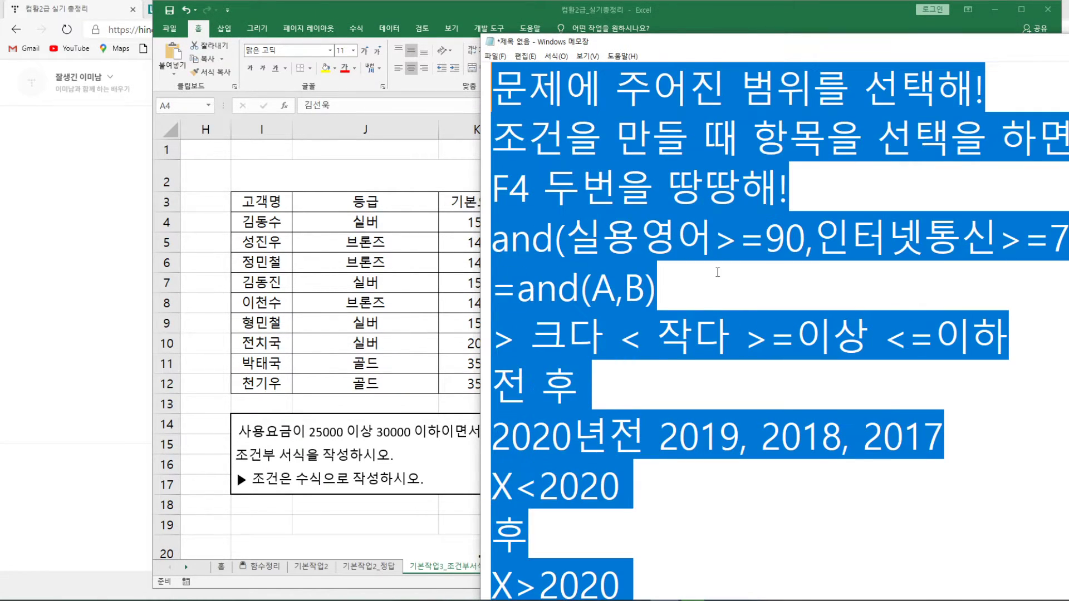
{"action": "key", "text": "ctrl+v"}
Step: Add the range condition 25000<= X <=30000 below the existing Notepad notes, then highlight its two halves
{"action": "key", "text": "Return"}
{"action": "type", "text": "2500"}
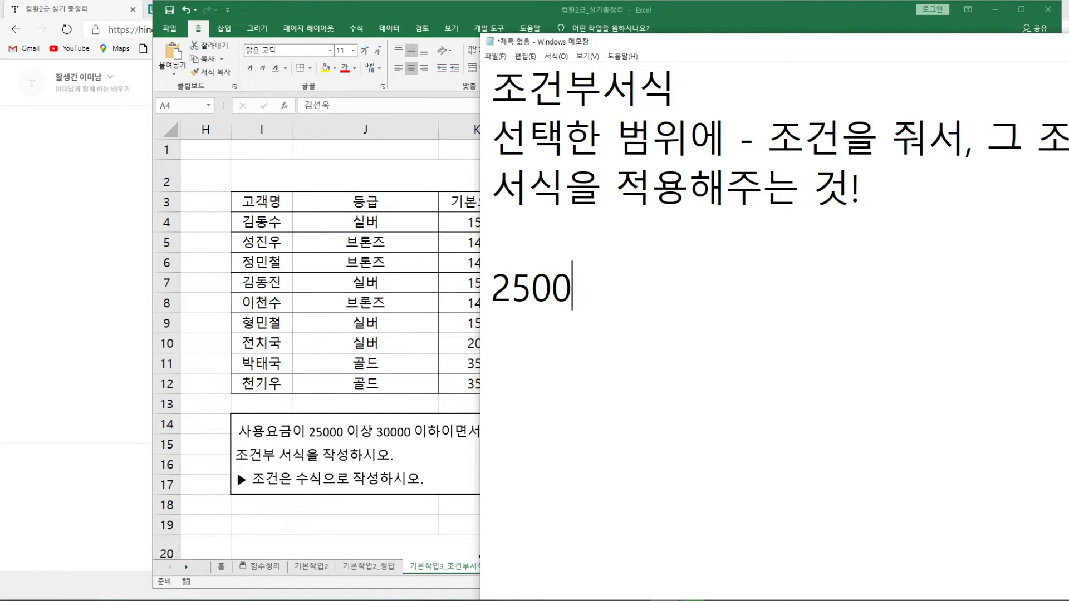
{"action": "type", "text": "0<"}
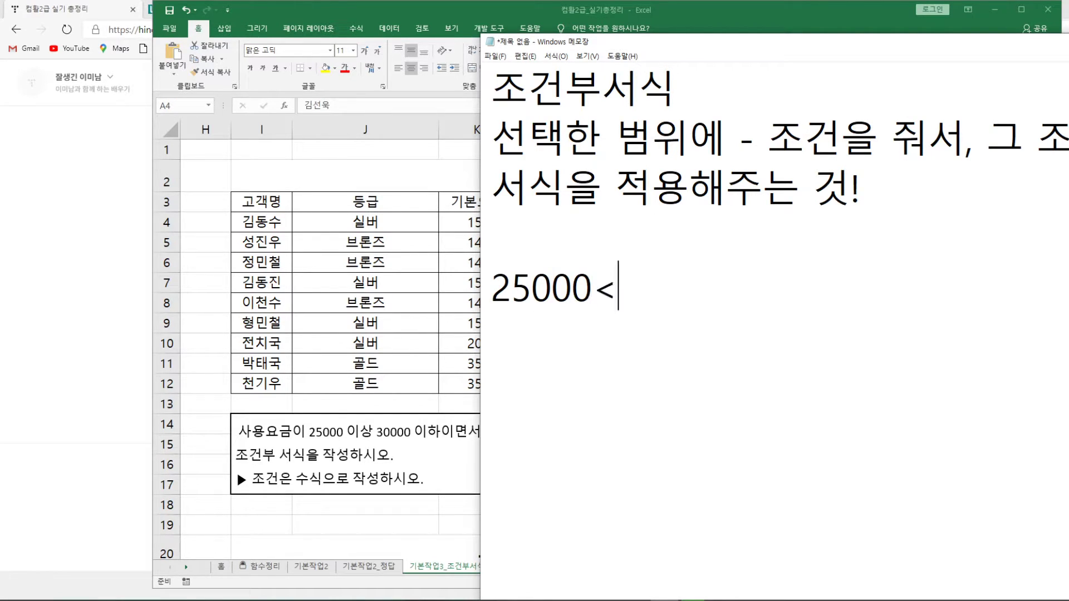
{"action": "type", "text": "= X <="}
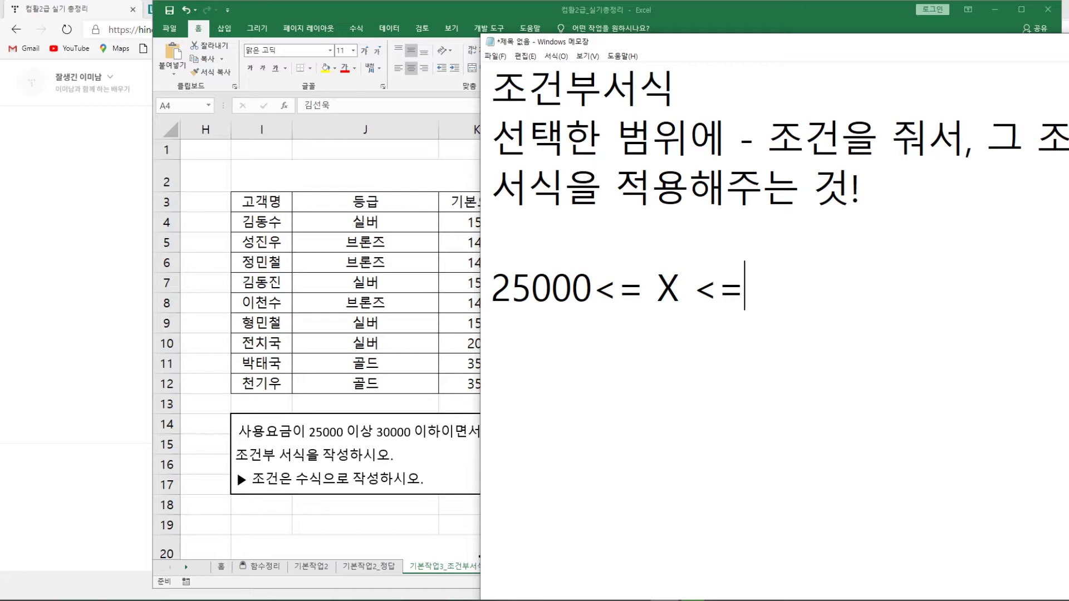
{"action": "type", "text": "30000"}
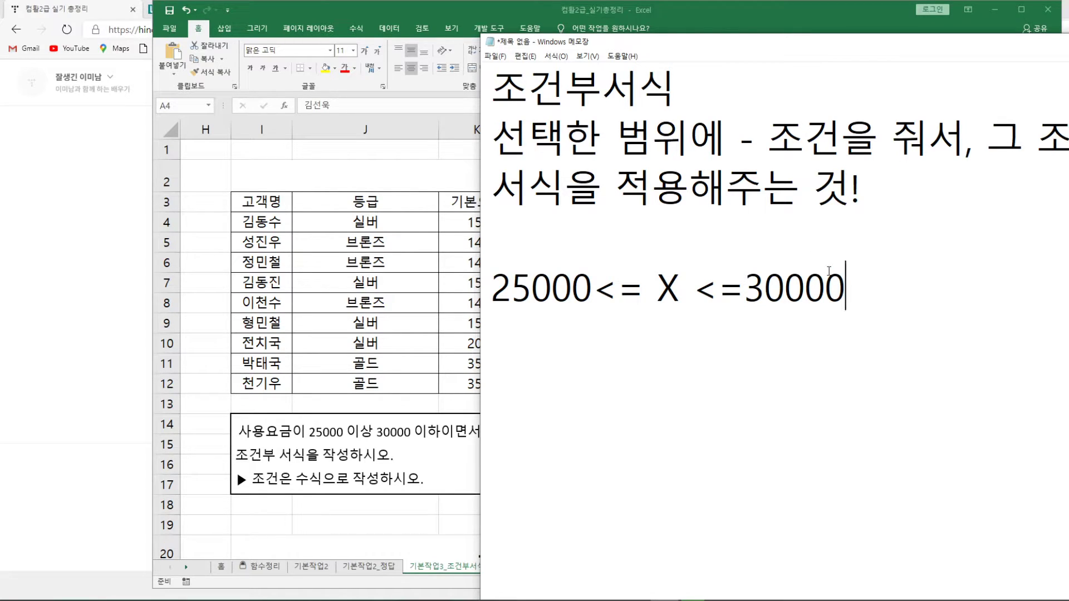
{"action": "left_click_drag", "start_coordinate": [493, 287], "coordinate": [867, 296]}
{"action": "left_click_drag", "start_coordinate": [492, 287], "coordinate": [669, 283]}
{"action": "left_click_drag", "start_coordinate": [493, 287], "coordinate": [842, 282]}
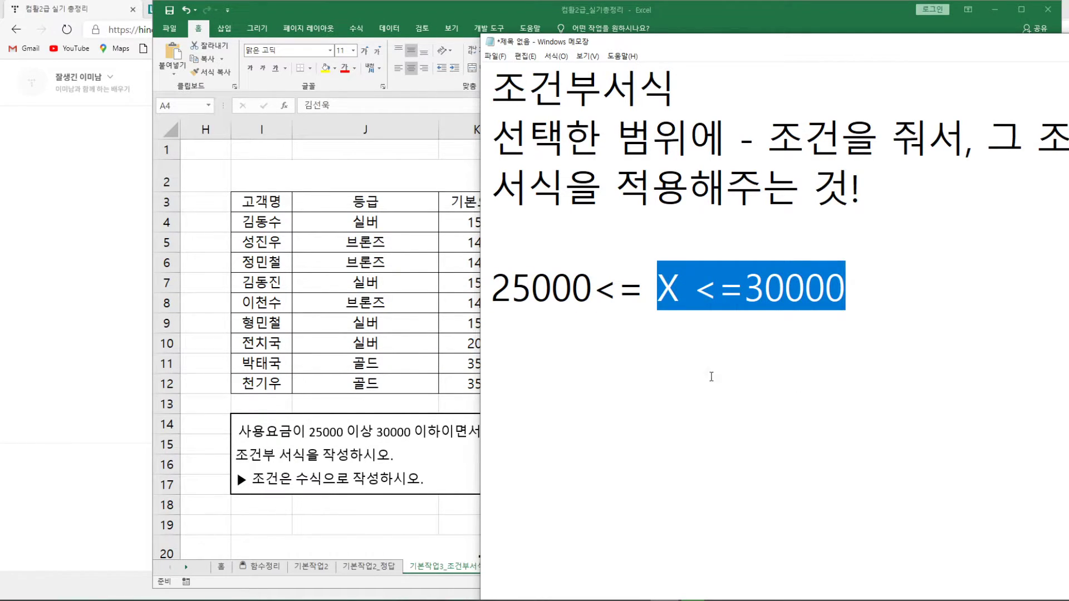
Step: Write =and(A-1,A-2) on the line below the range condition and shift the Notepad window slightly
{"action": "left_click", "coordinate": [902, 305]}
{"action": "key", "text": "Return"}
{"action": "type", "text": "="}
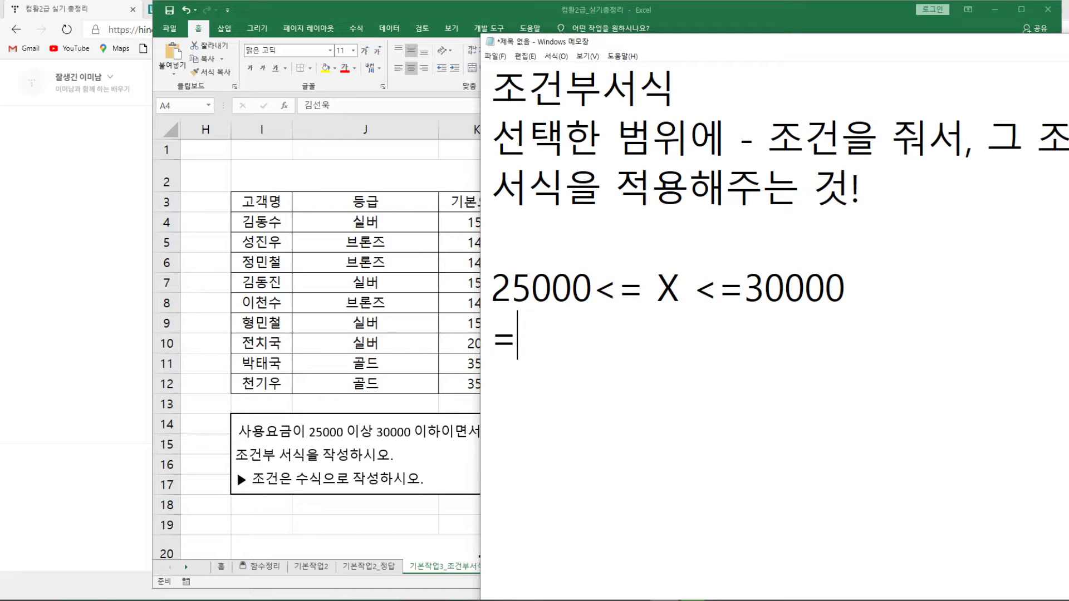
{"action": "type", "text": "and("}
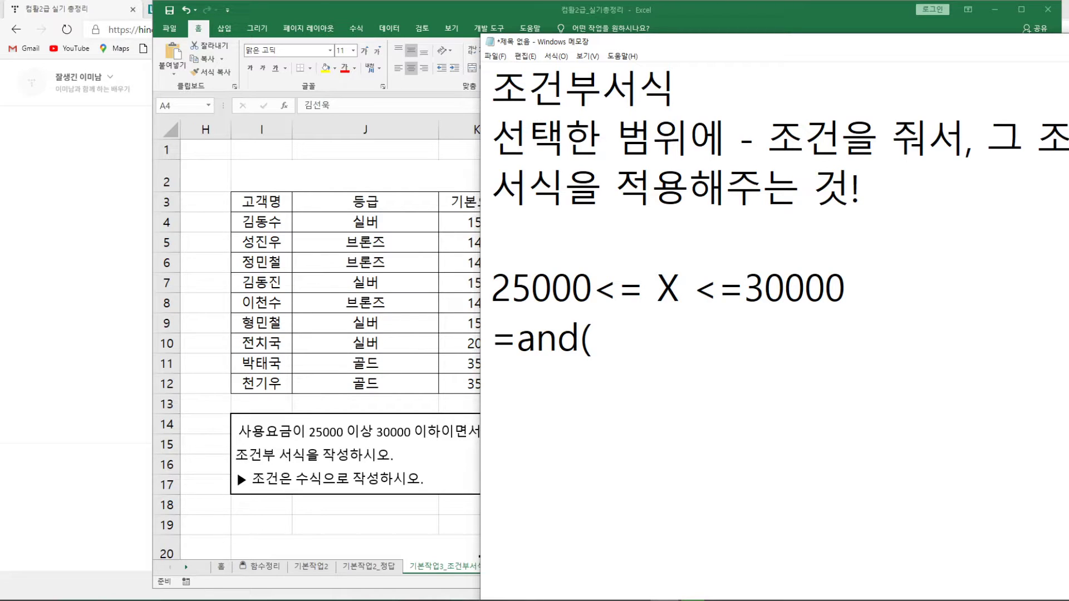
{"action": "type", "text": "A-1,A"}
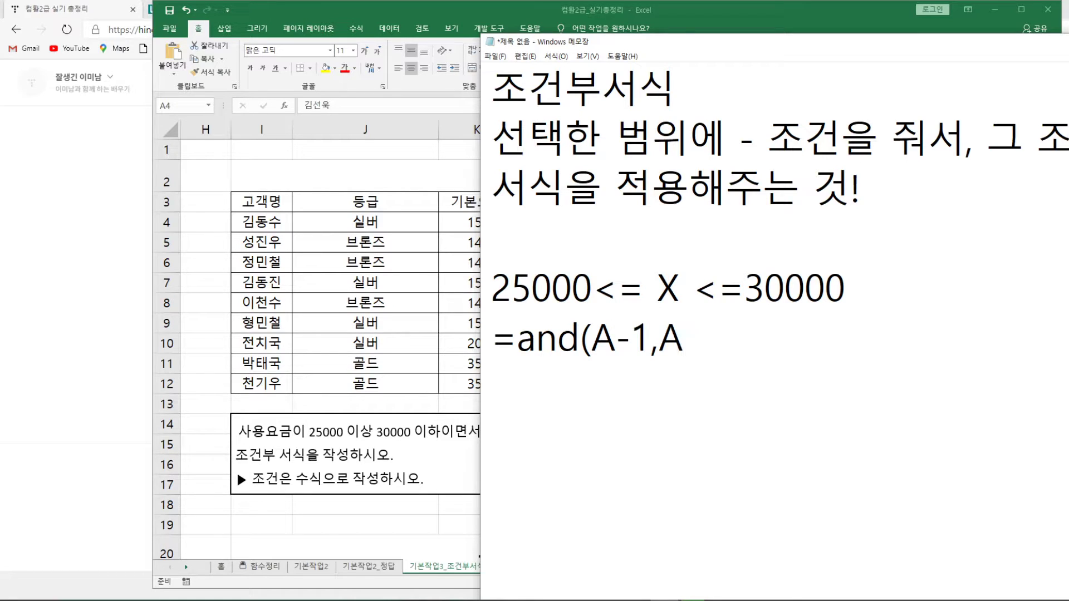
{"action": "type", "text": "-2)"}
{"action": "left_click_drag", "start_coordinate": [711, 47], "coordinate": [648, 61]}
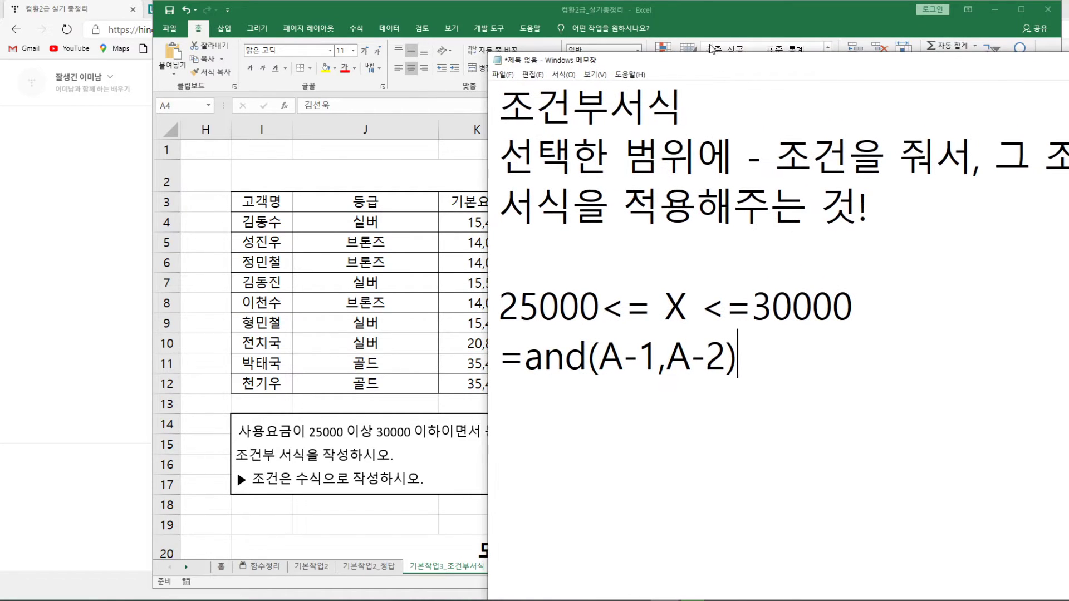
Step: Highlight 등급이 '실버' and 이면서 in the Excel task text, then extend the Notepad expression to =and(A-1,A-2,B)
{"action": "left_click", "coordinate": [703, 9]}
{"action": "left_click_drag", "start_coordinate": [483, 431], "coordinate": [561, 432]}
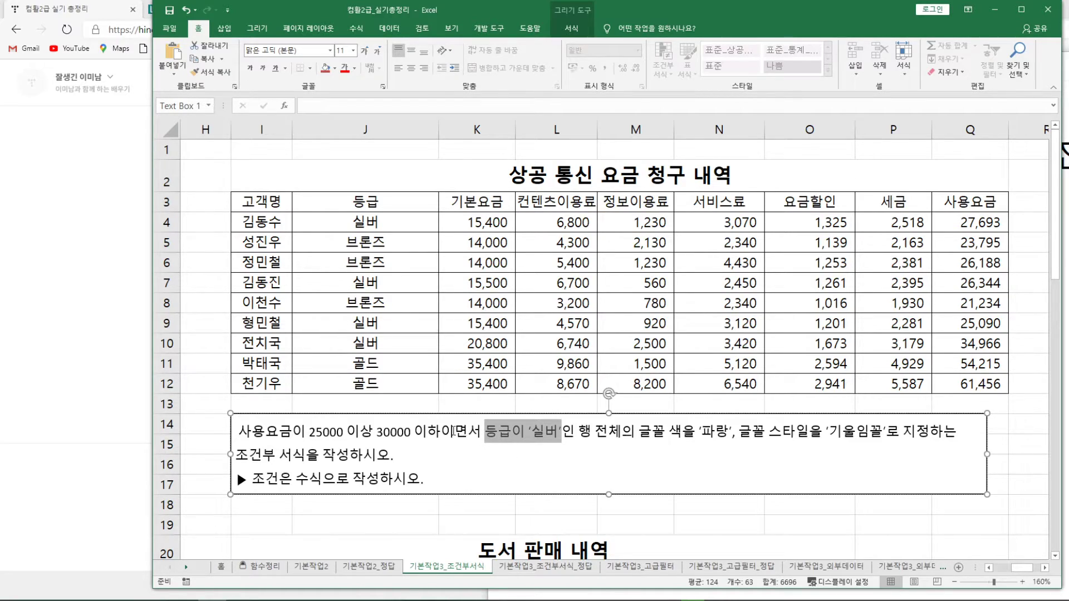
{"action": "left_click_drag", "start_coordinate": [444, 432], "coordinate": [484, 433]}
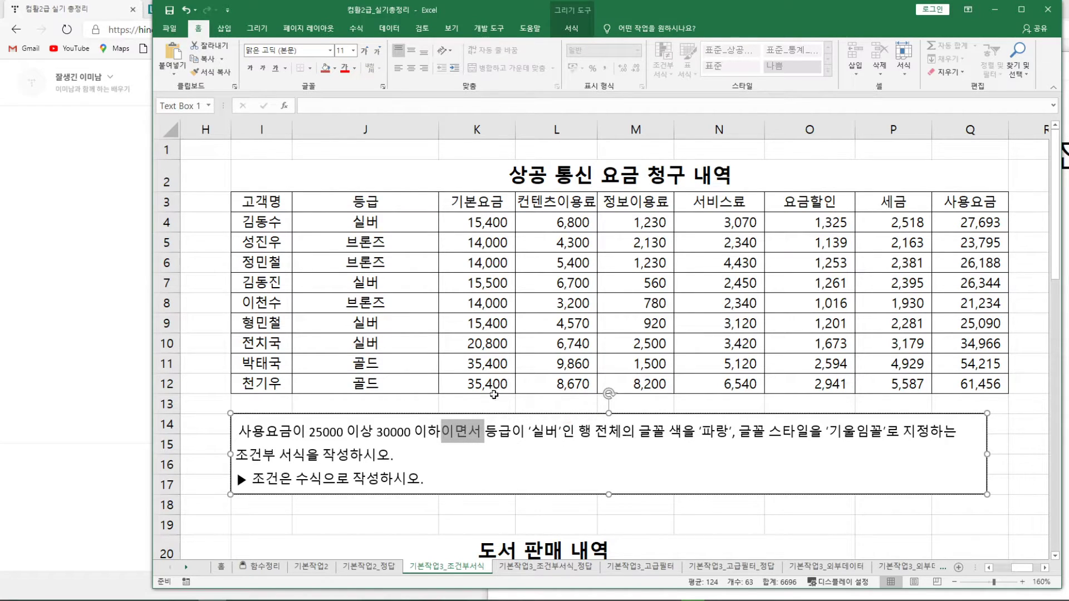
{"action": "key", "text": "alt+Tab"}
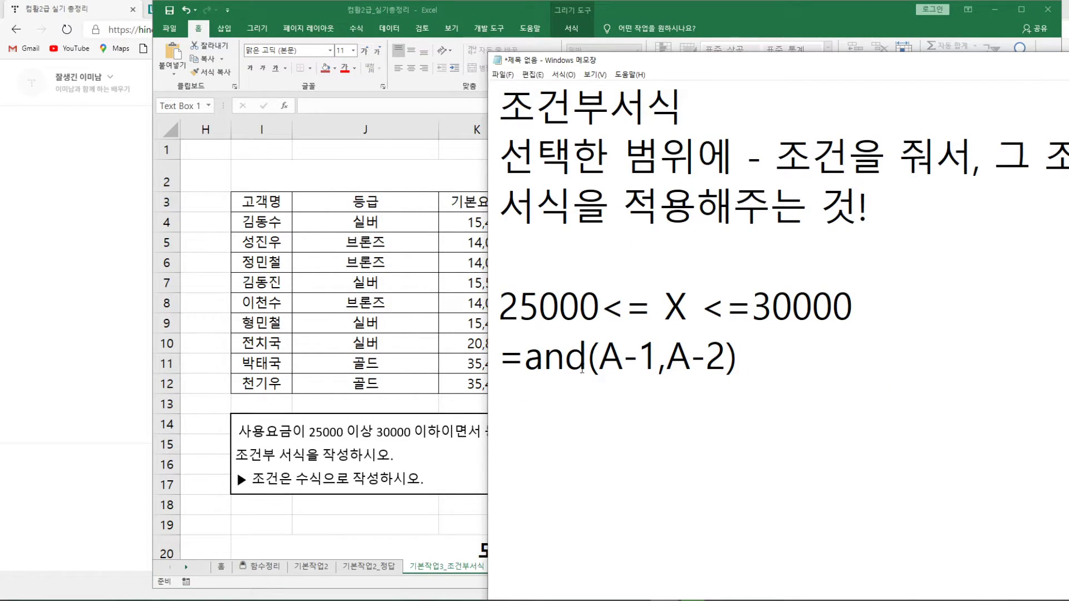
{"action": "left_click", "coordinate": [726, 357]}
{"action": "type", "text": ",B"}
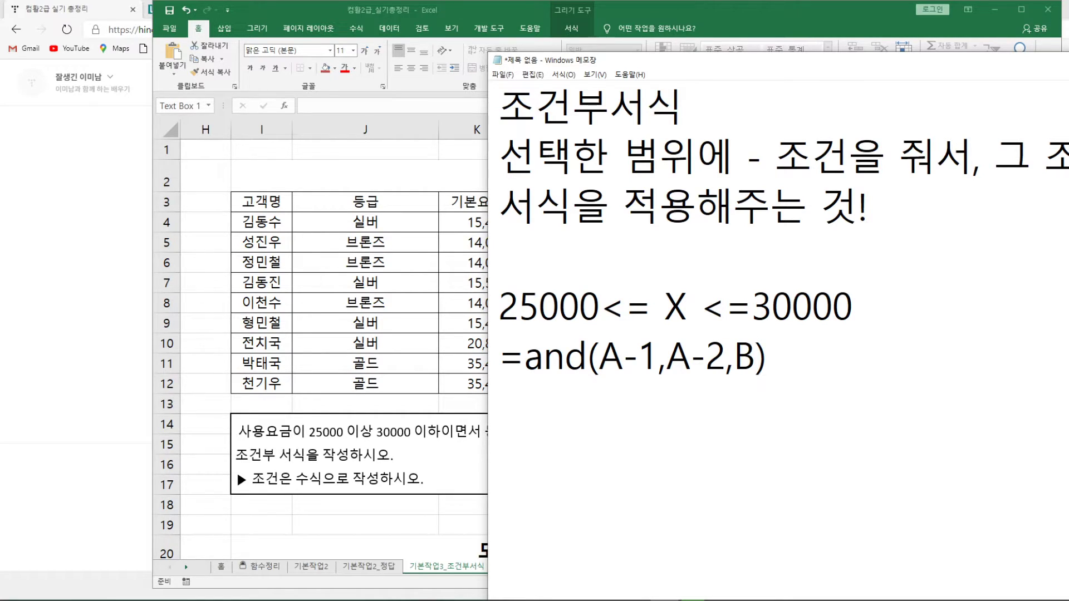
Step: Rearrange the browser, Notepad and Excel windows so that the whole 상공 통신 요금 청구 내역 table can be seen
{"action": "left_click", "coordinate": [515, 3]}
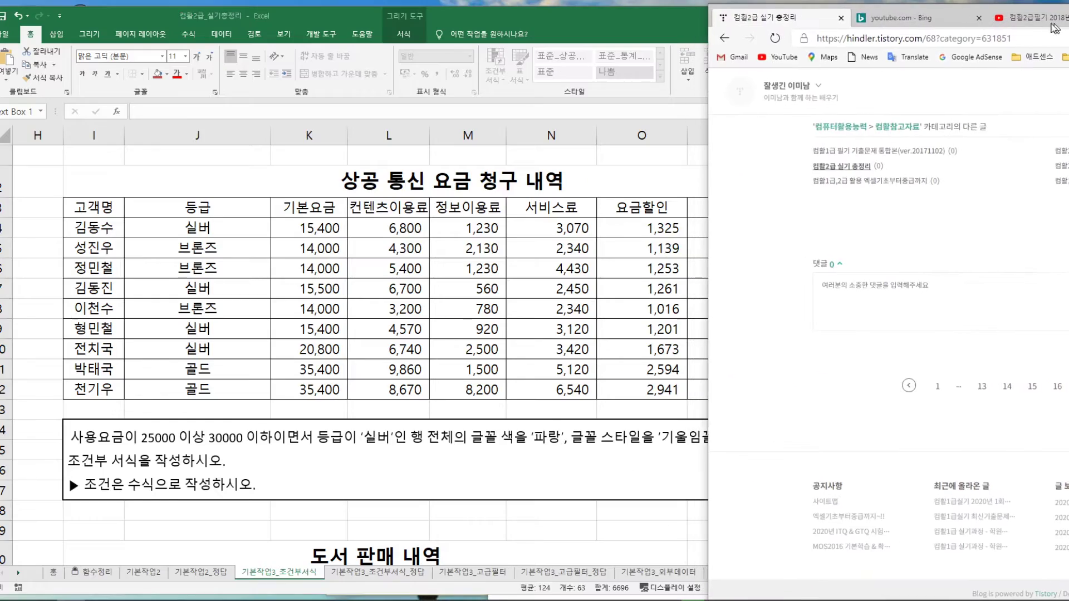
{"action": "left_click_drag", "start_coordinate": [1055, 28], "coordinate": [1027, 30]}
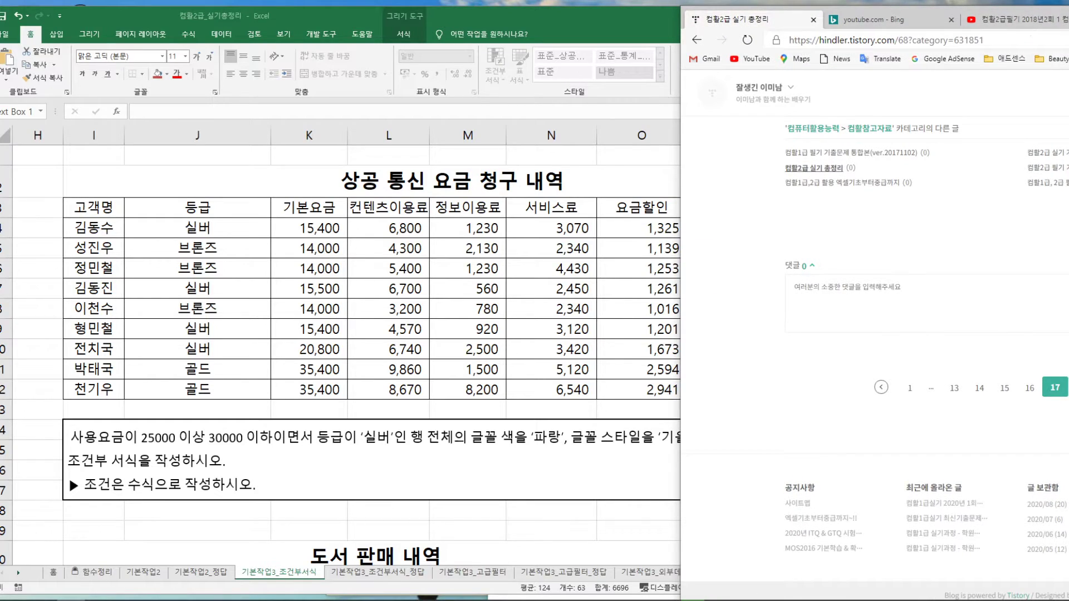
{"action": "left_click", "coordinate": [1067, 56]}
{"action": "left_click_drag", "start_coordinate": [913, 71], "coordinate": [857, 45]}
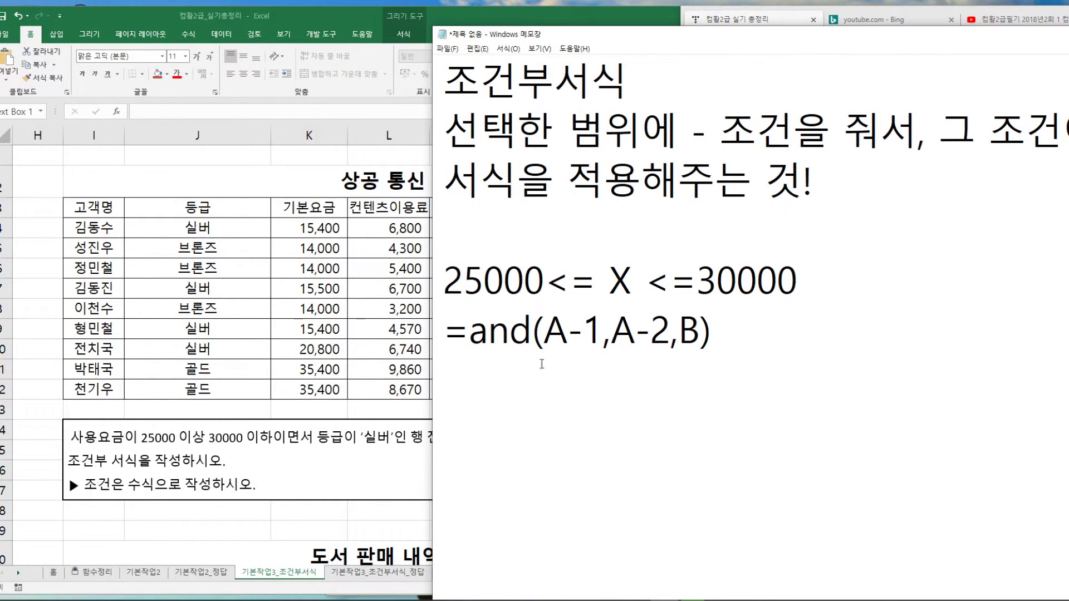
{"action": "left_click_drag", "start_coordinate": [305, 18], "coordinate": [348, 18]}
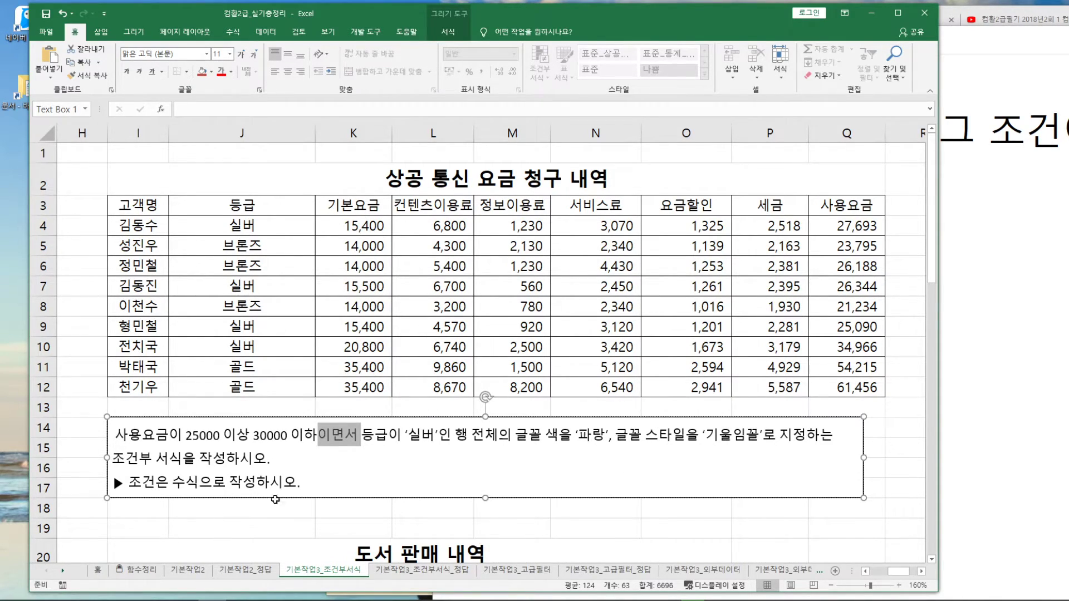
Step: Look over the 도서 판매 내역 table, return to the 홈 sheet and open the 고급필터 practice sheet
{"action": "scroll", "coordinate": [526, 377], "scroll_direction": "down", "scroll_amount": 2}
{"action": "scroll", "coordinate": [526, 376], "scroll_direction": "down", "scroll_amount": 11}
{"action": "scroll", "coordinate": [604, 372], "scroll_direction": "up", "scroll_amount": 10}
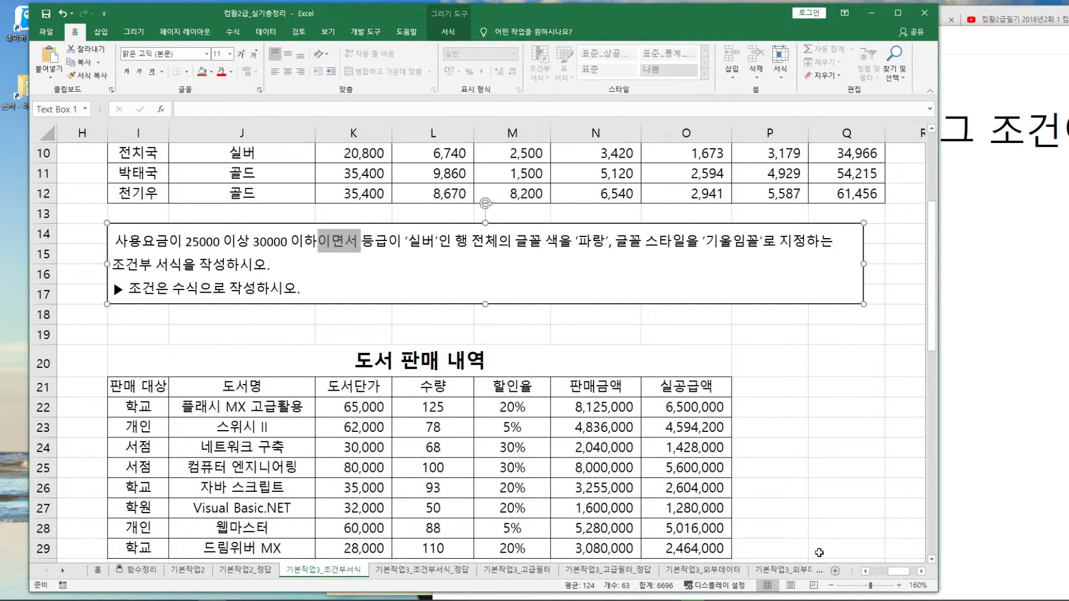
{"action": "left_click_drag", "start_coordinate": [901, 571], "coordinate": [909, 574]}
{"action": "scroll", "coordinate": [902, 329], "scroll_direction": "up", "scroll_amount": 3}
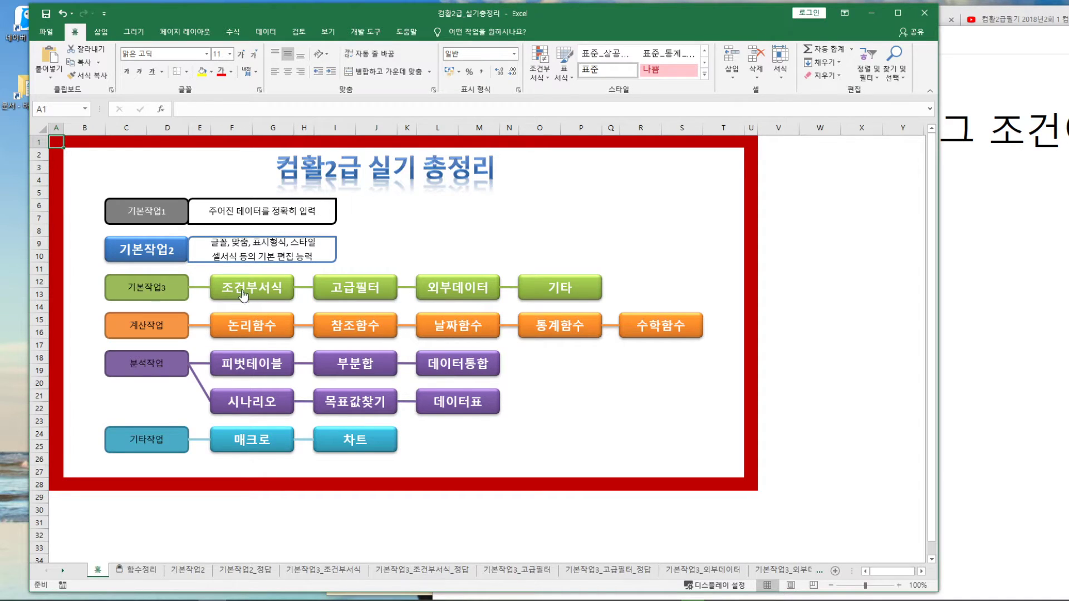
{"action": "left_click", "coordinate": [357, 299]}
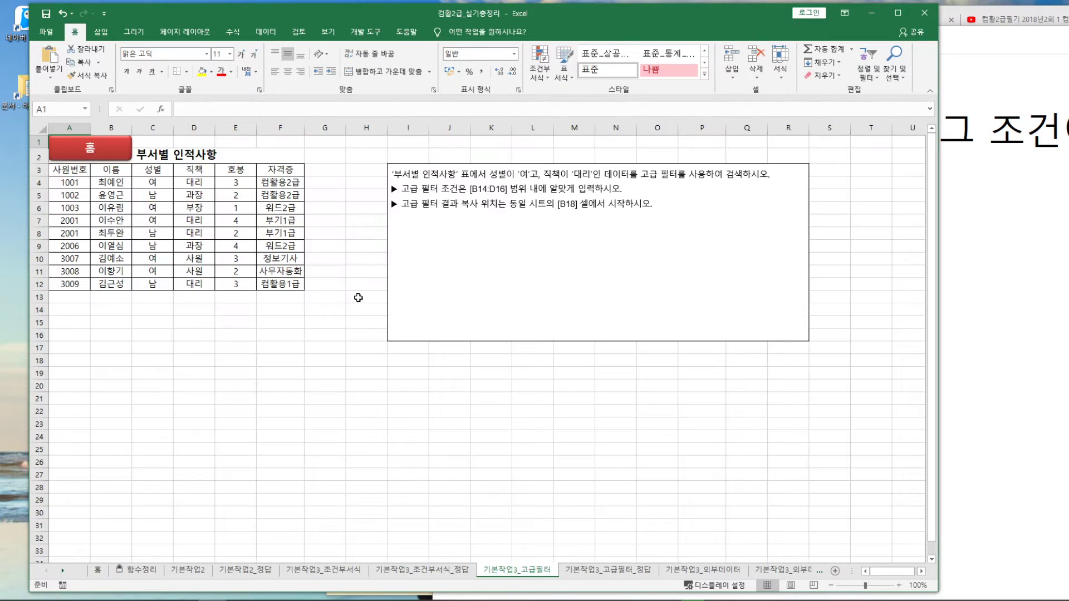
Step: Zoom the 고급필터 sheet to 190% and move the task text box beside the 부서별 인적사항 table, starting at column G
{"action": "left_click", "coordinate": [898, 586]}
{"action": "left_click", "coordinate": [899, 585]}
{"action": "left_click", "coordinate": [899, 586]}
{"action": "left_click", "coordinate": [899, 586]}
{"action": "left_click", "coordinate": [898, 586]}
{"action": "left_click", "coordinate": [899, 586]}
{"action": "left_click", "coordinate": [899, 586]}
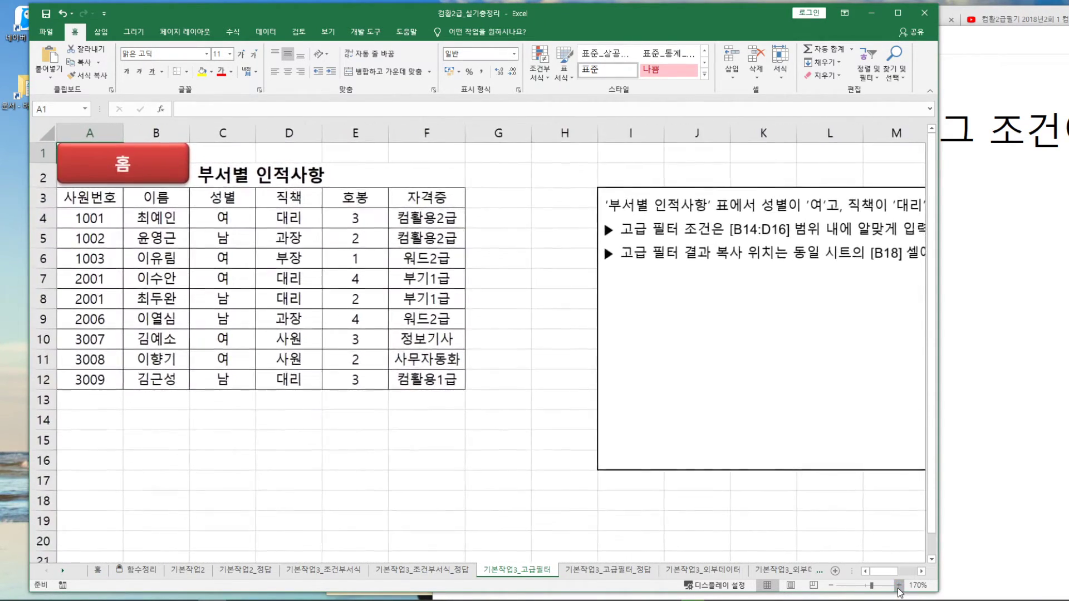
{"action": "left_click", "coordinate": [899, 586]}
{"action": "left_click", "coordinate": [899, 586]}
{"action": "left_click", "coordinate": [709, 360]}
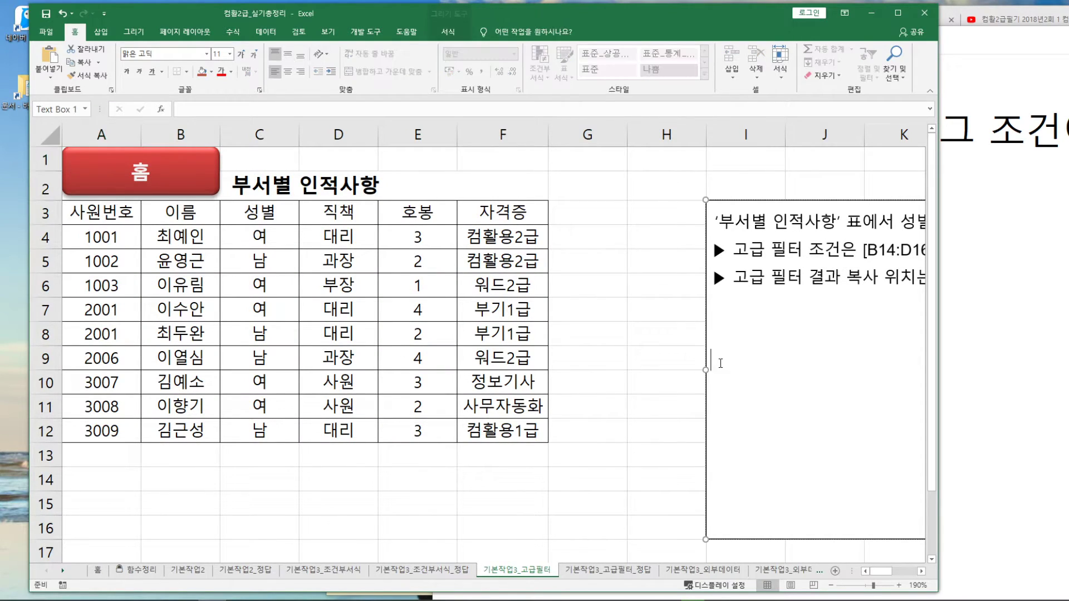
{"action": "left_click_drag", "start_coordinate": [704, 386], "coordinate": [562, 379]}
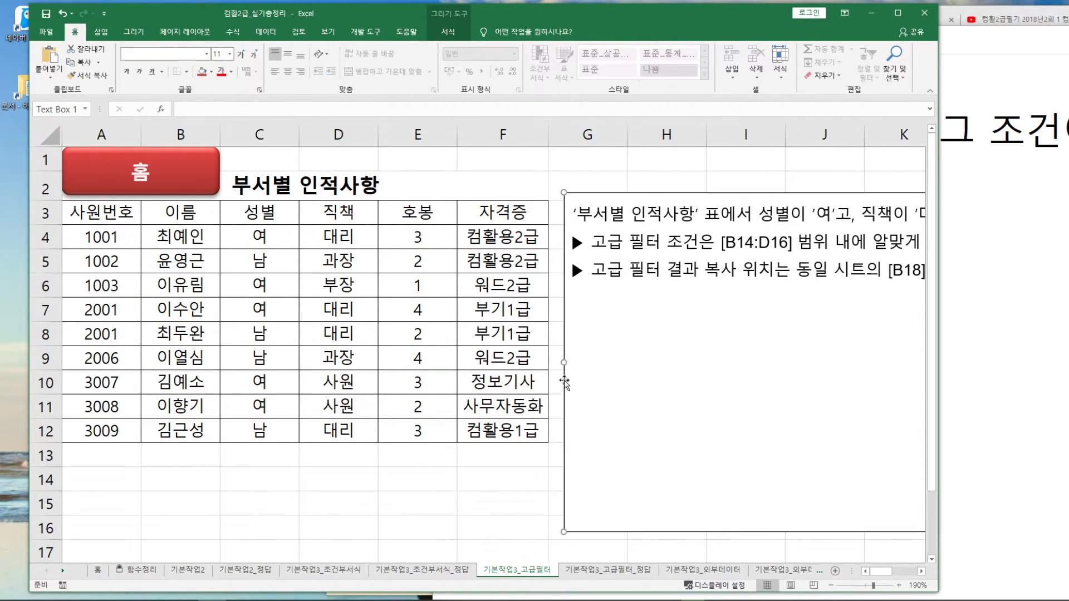
Step: Switch to Notepad and delete all the conditional formatting notes
{"action": "left_click", "coordinate": [1002, 268]}
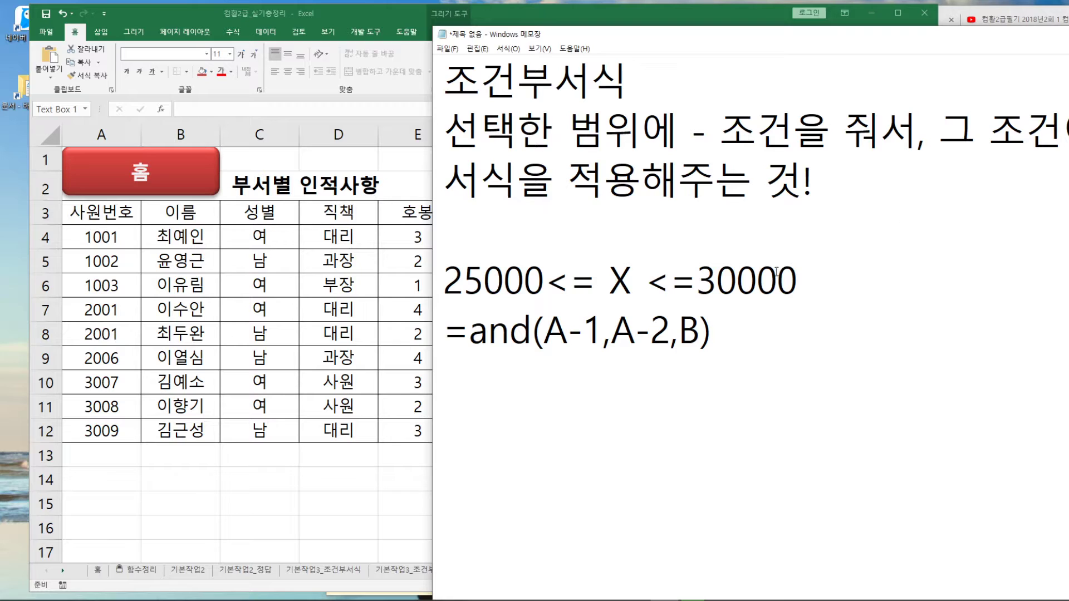
{"action": "left_click_drag", "start_coordinate": [733, 337], "coordinate": [367, 59]}
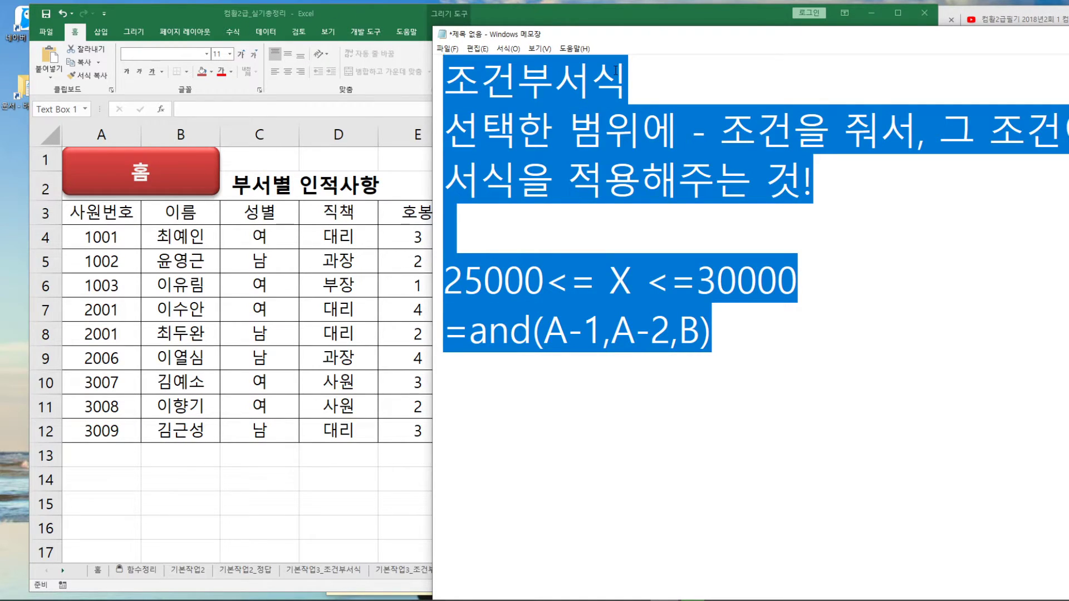
{"action": "key", "text": "Delete"}
Step: Write the heading 고급필터/데이타베이스함수는요? as the first line of the empty note
{"action": "type", "text": "rh"}
{"action": "key", "text": "BackSpace"}
{"action": "key", "text": "BackSpace"}
{"action": "key", "text": "Hangul"}
{"action": "type", "text": "고급"}
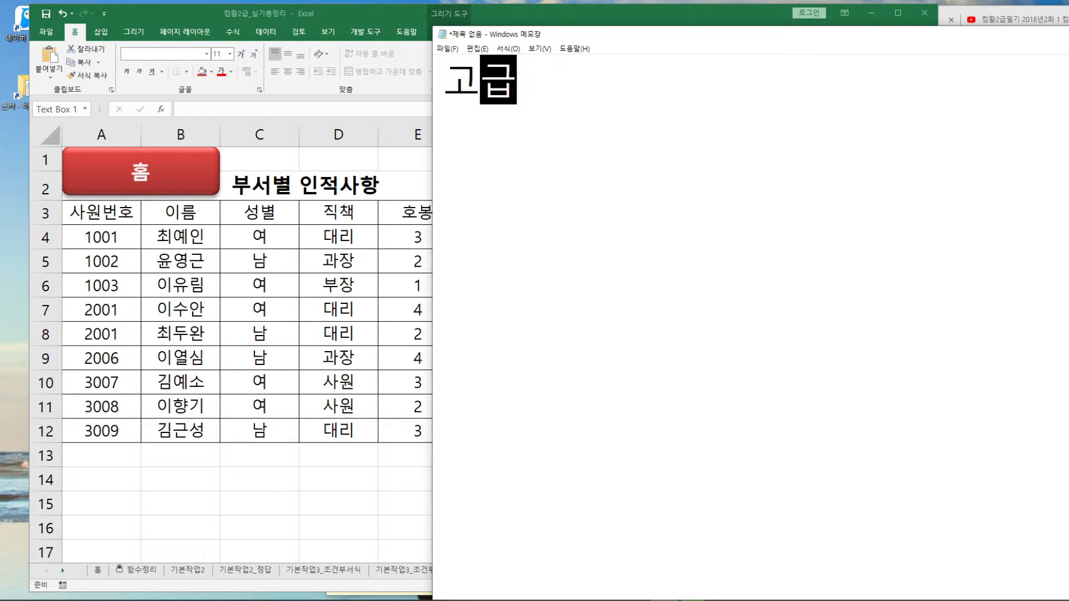
{"action": "type", "text": "필터/데이타에"}
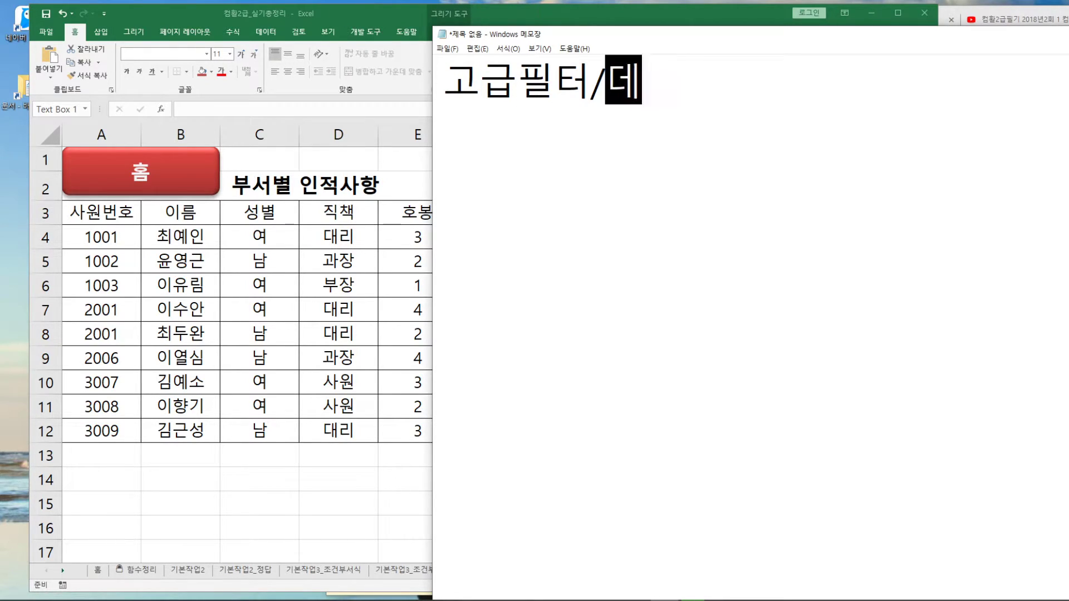
{"action": "key", "text": "BackSpace"}
{"action": "key", "text": "BackSpace"}
{"action": "key", "text": "BackSpace"}
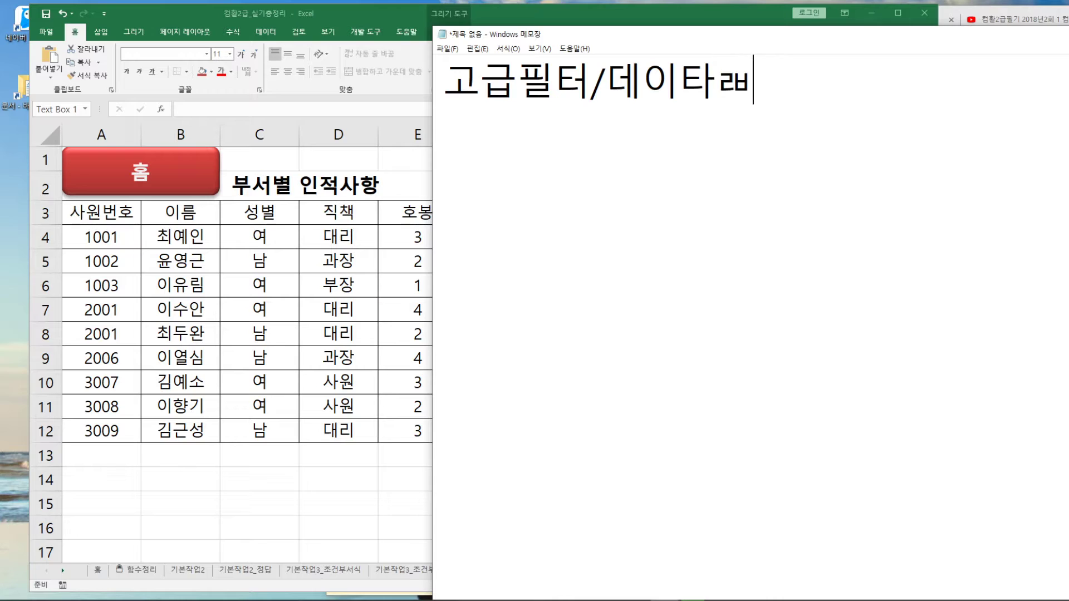
{"action": "type", "text": "타베이스함"}
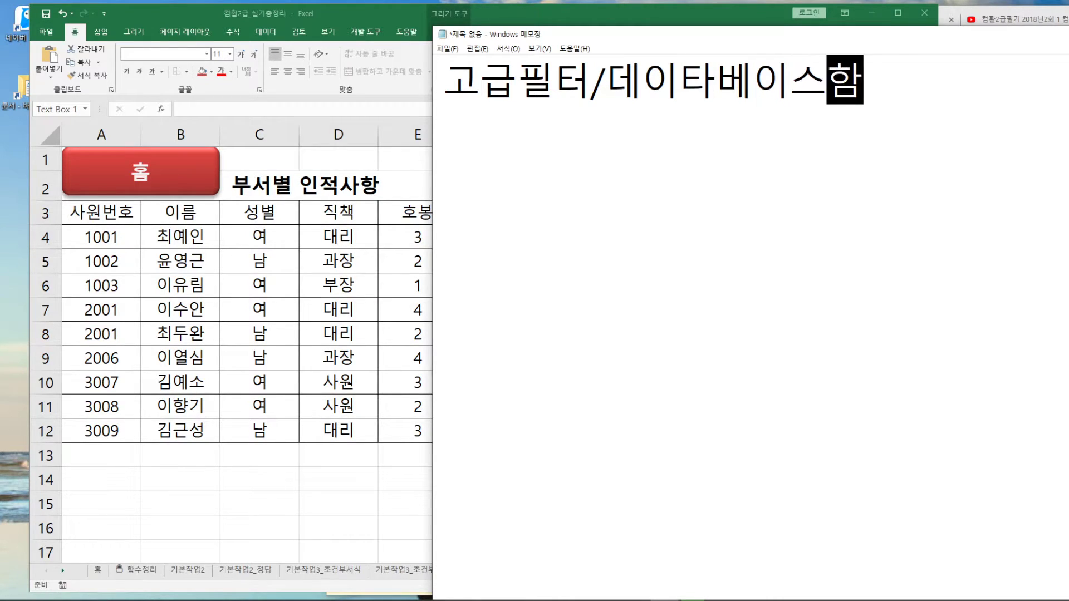
{"action": "type", "text": "수느요?"}
{"action": "key", "text": "BackSpace"}
{"action": "key", "text": "BackSpace"}
{"action": "key", "text": "BackSpace"}
{"action": "type", "text": "ㄴ는요?"}
{"action": "key", "text": "Return"}
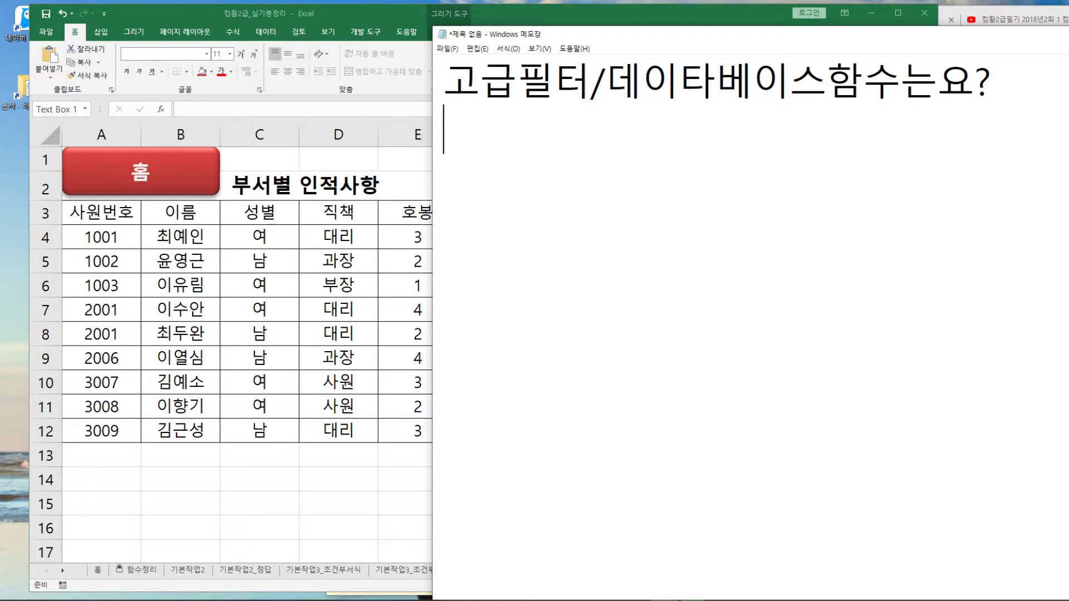
Step: Add the reminder 아! 조건을 만들고 시작해야돼! as the second line of the note
{"action": "type", "text": "아! 조건ㅇ"}
{"action": "type", "text": "을 만들고 시자ㅏㄱ"}
{"action": "key", "text": "BackSpace"}
{"action": "key", "text": "BackSpace"}
{"action": "key", "text": "BackSpace"}
{"action": "type", "text": "작해야돼!"}
{"action": "key", "text": "Return"}
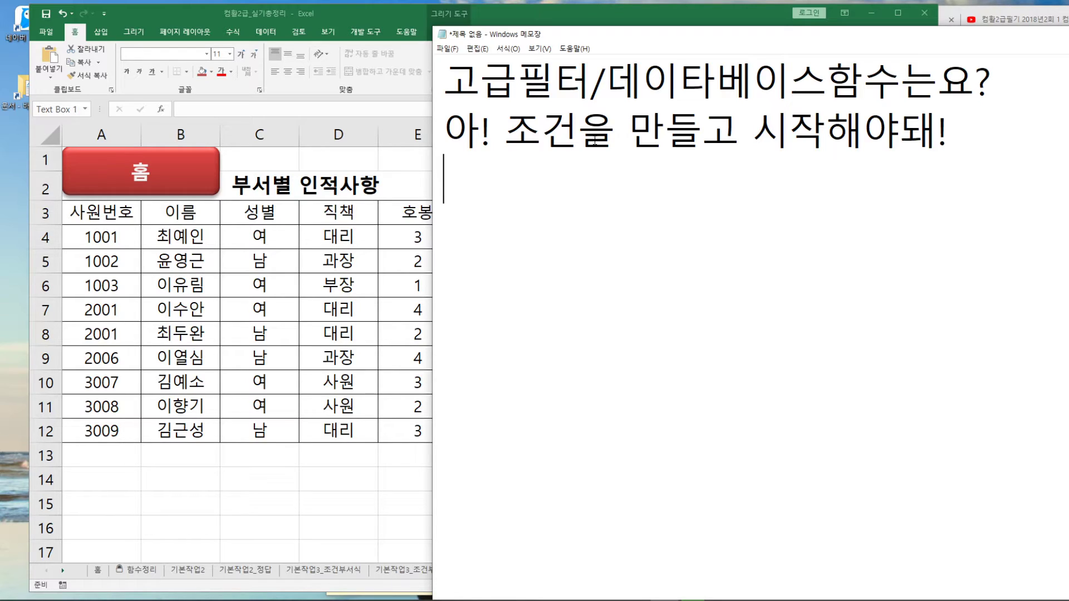
Step: Switch to Excel, colour 성별이 '여' and 직책이 '대리' red in the task text box, and highlight the connecting 고
{"action": "left_click", "coordinate": [369, 11]}
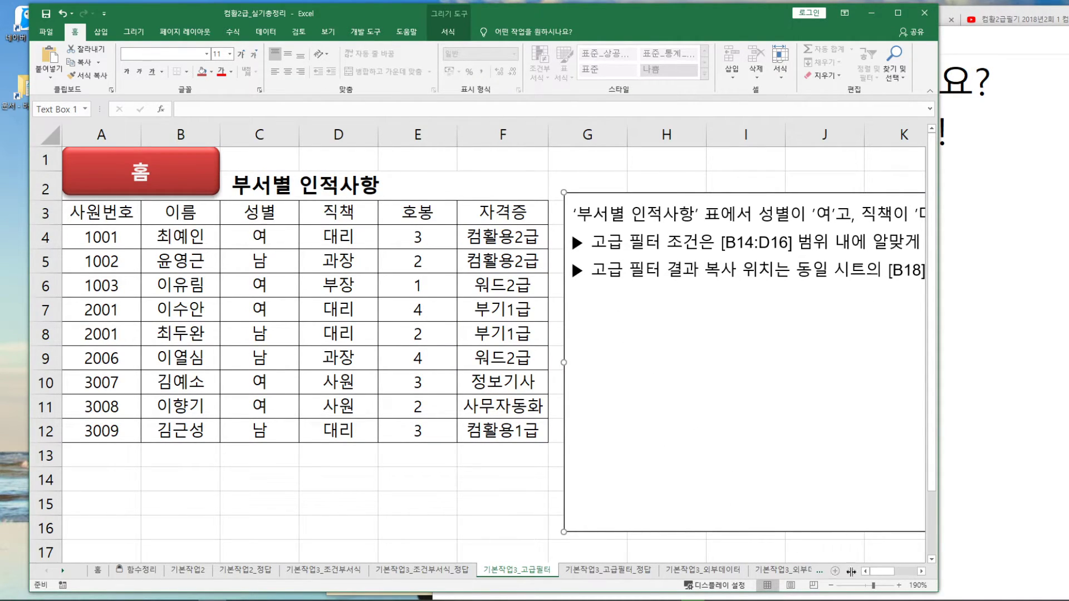
{"action": "left_click", "coordinate": [921, 572]}
{"action": "left_click", "coordinate": [921, 572]}
{"action": "left_click", "coordinate": [922, 571]}
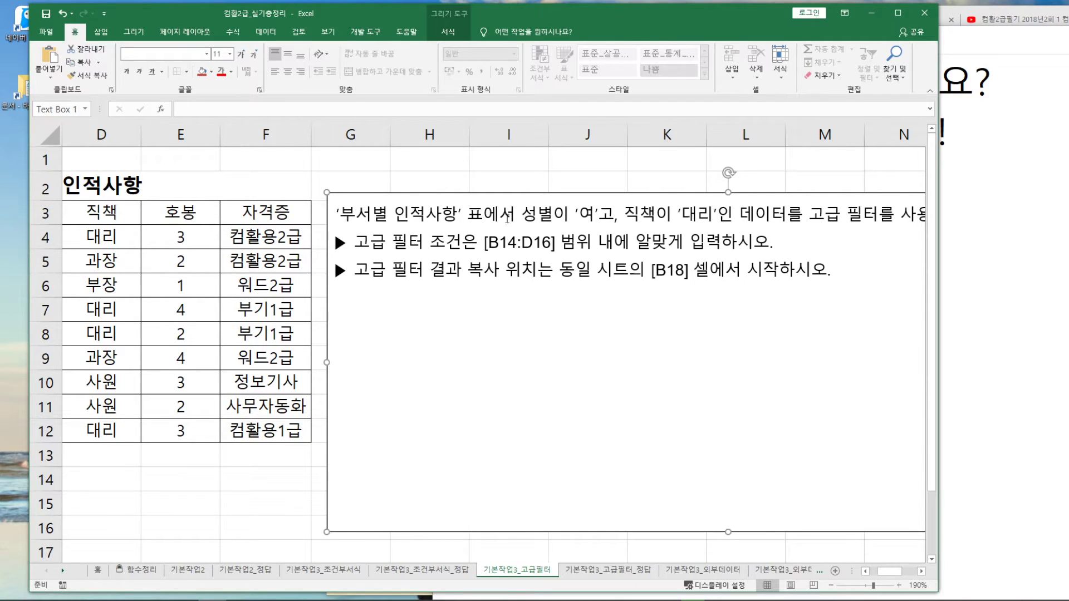
{"action": "left_click_drag", "start_coordinate": [522, 216], "coordinate": [614, 216]}
{"action": "left_click", "coordinate": [533, 217]}
{"action": "left_click_drag", "start_coordinate": [521, 216], "coordinate": [595, 216]}
{"action": "left_click", "coordinate": [221, 71]}
{"action": "left_click_drag", "start_coordinate": [625, 214], "coordinate": [717, 214]}
{"action": "left_click", "coordinate": [222, 71]}
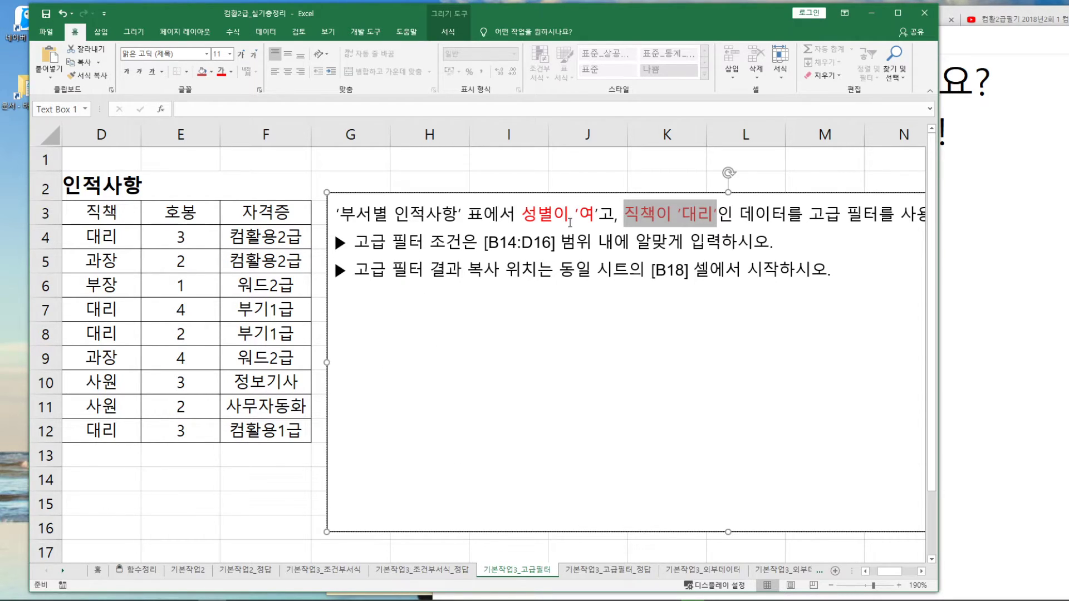
{"action": "left_click_drag", "start_coordinate": [601, 215], "coordinate": [615, 215]}
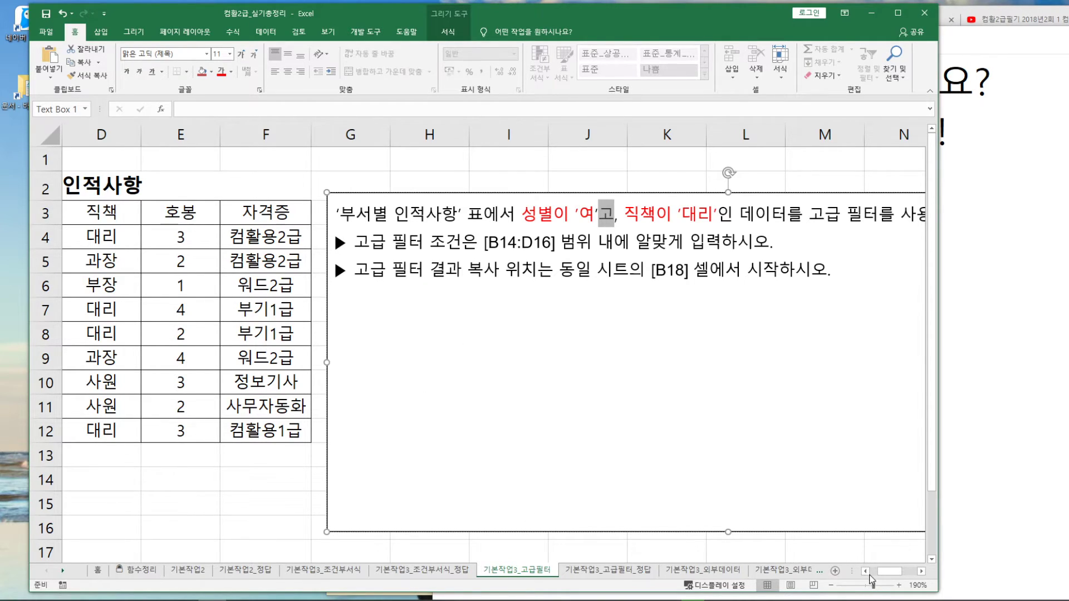
Step: Fill the condition range B14:D16 below the 부서별 인적사항 table with yellow
{"action": "left_click_drag", "start_coordinate": [888, 572], "coordinate": [878, 578]}
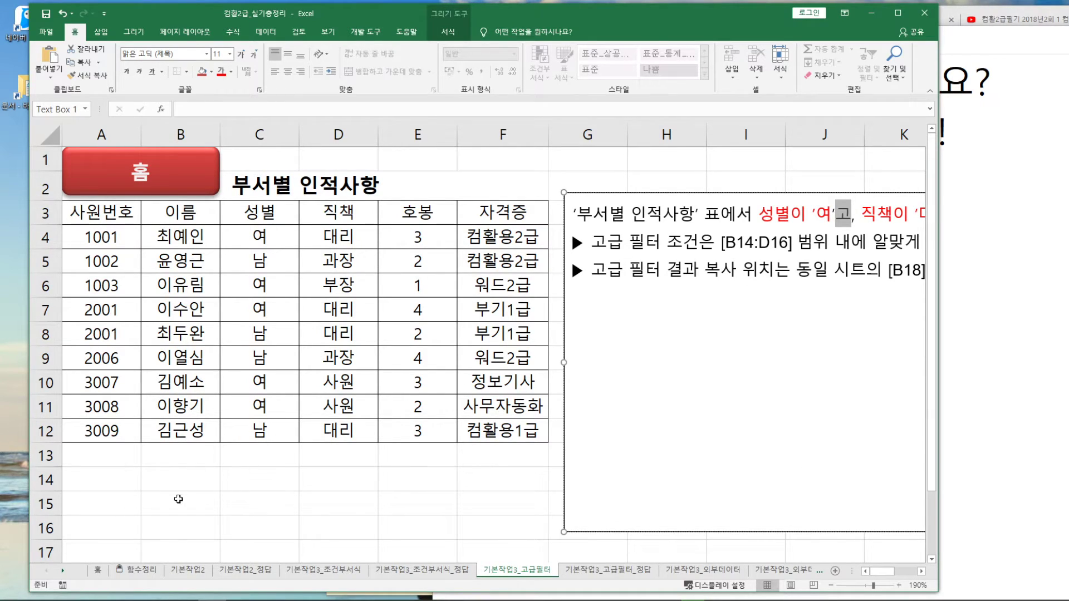
{"action": "left_click_drag", "start_coordinate": [177, 489], "coordinate": [329, 526]}
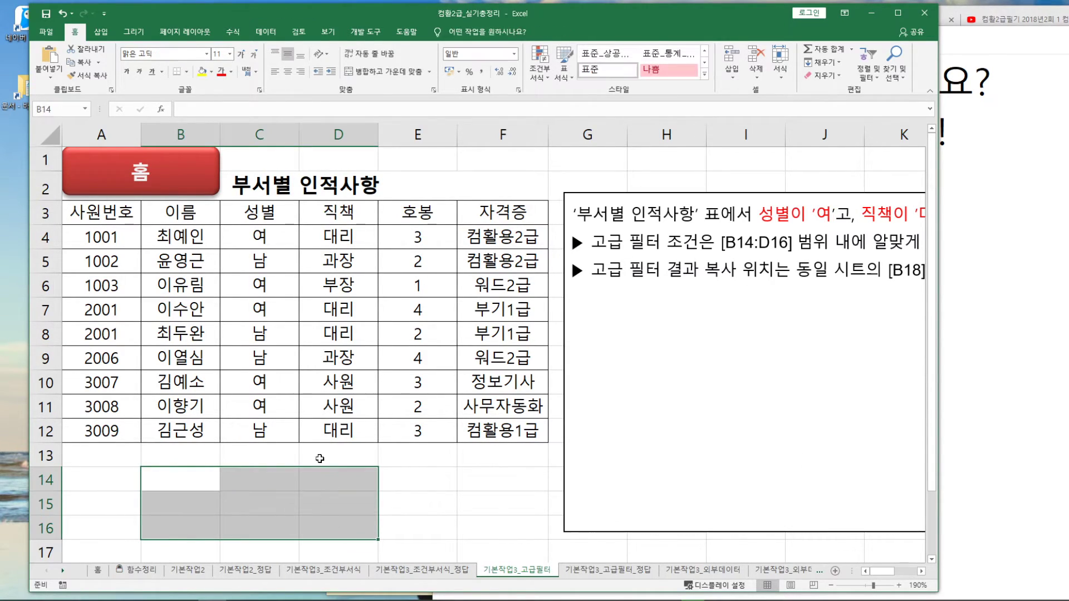
{"action": "left_click", "coordinate": [202, 71]}
Step: Enter the first filter condition with the heading 성별 in B14 and the value 여 in B15
{"action": "left_click", "coordinate": [206, 489]}
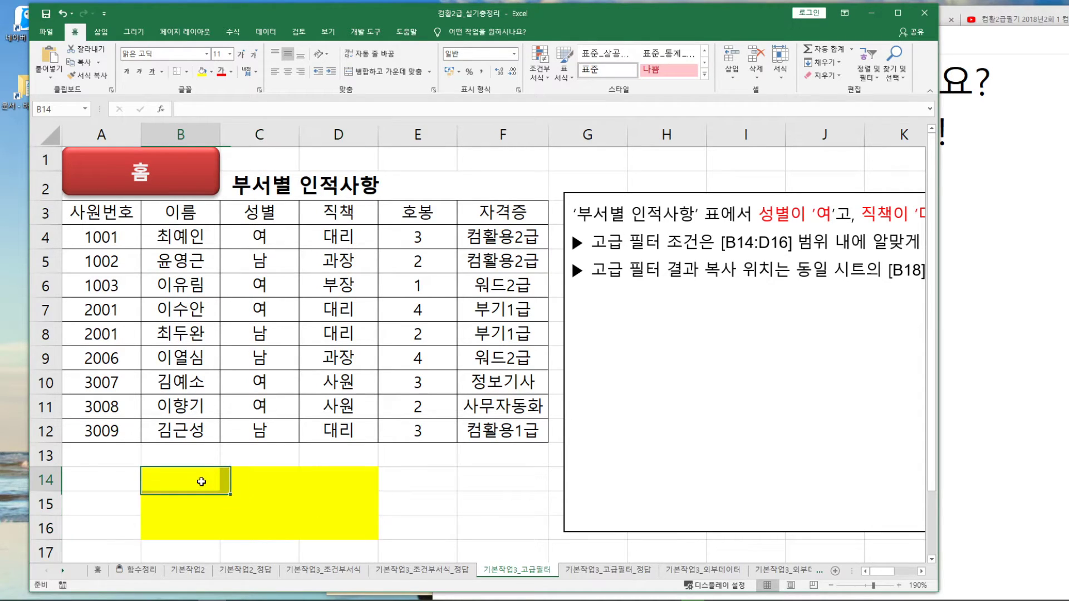
{"action": "type", "text": "tjd"}
{"action": "key", "text": "BackSpace"}
{"action": "key", "text": "BackSpace"}
{"action": "key", "text": "BackSpace"}
{"action": "key", "text": "Hangul"}
{"action": "type", "text": "성ㅂㅕㄹ"}
{"action": "key", "text": "Return"}
{"action": "type", "text": "여"}
Step: Enter the second filter condition with the heading 직책 in C14 and the value 대리 in C15
{"action": "key", "text": "Up"}
{"action": "key", "text": "Right"}
{"action": "type", "text": "직ㄱ"}
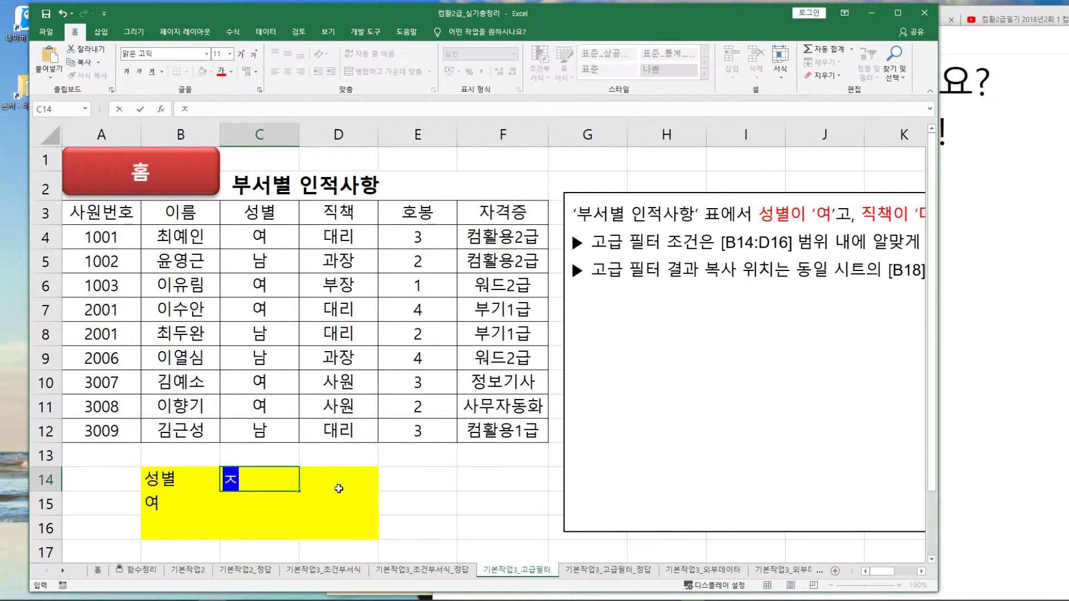
{"action": "key", "text": "BackSpace"}
{"action": "type", "text": "책"}
{"action": "key", "text": "Return"}
{"action": "type", "text": "대리"}
{"action": "key", "text": "Right"}
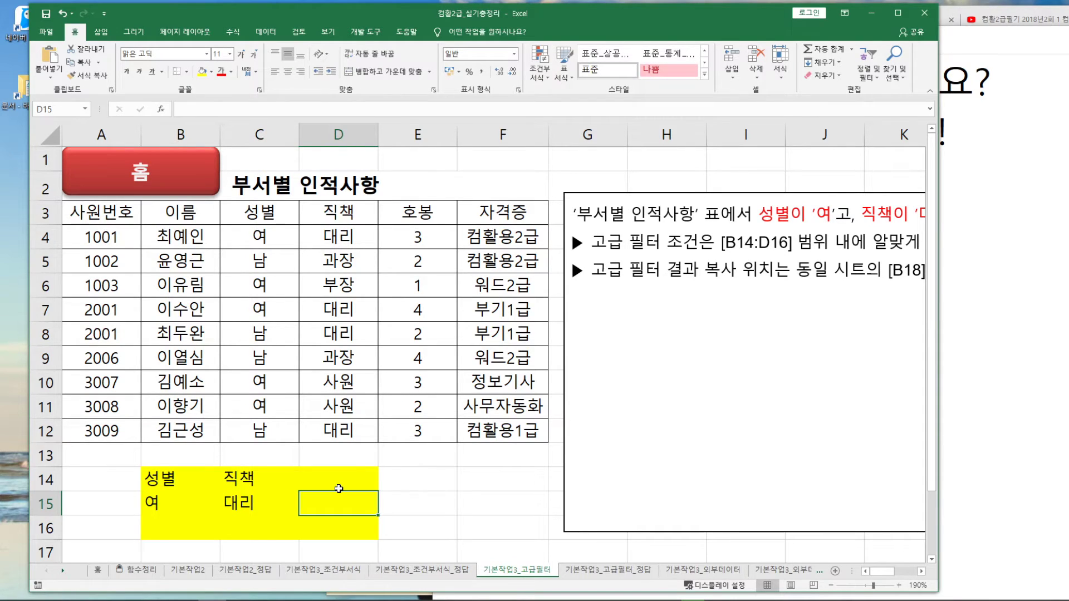
Step: Copy the conditions B14:C15 to E14 and move the copied 대리 down one row to F16 to form an OR condition
{"action": "left_click", "coordinate": [176, 480]}
{"action": "left_click_drag", "start_coordinate": [176, 480], "coordinate": [247, 501]}
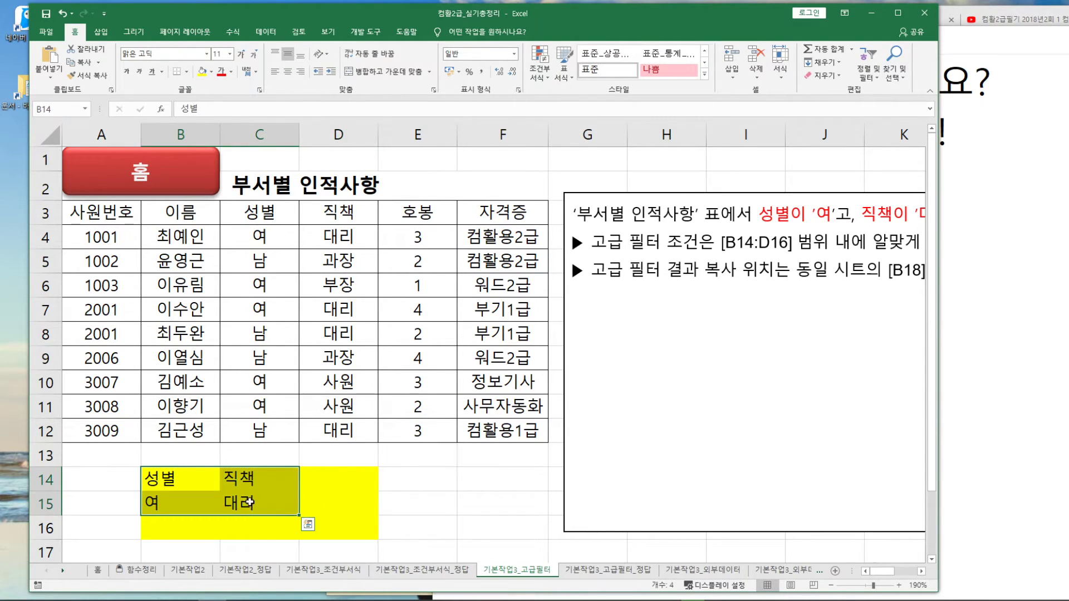
{"action": "key", "text": "ctrl+c"}
{"action": "left_click", "coordinate": [404, 480]}
{"action": "key", "text": "ctrl+v"}
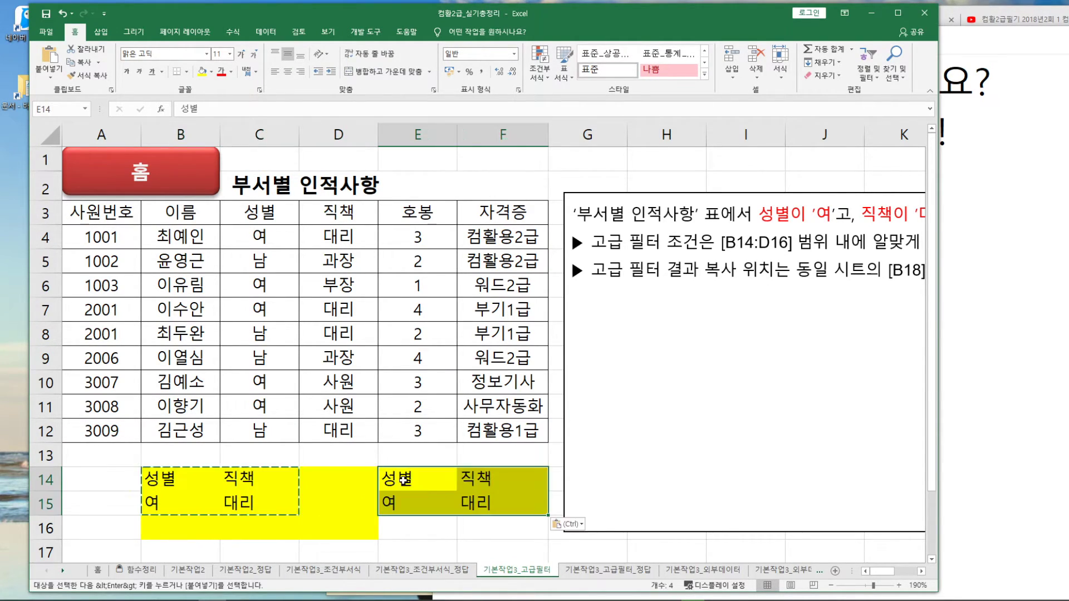
{"action": "left_click", "coordinate": [499, 504]}
{"action": "left_click_drag", "start_coordinate": [504, 517], "coordinate": [503, 538]}
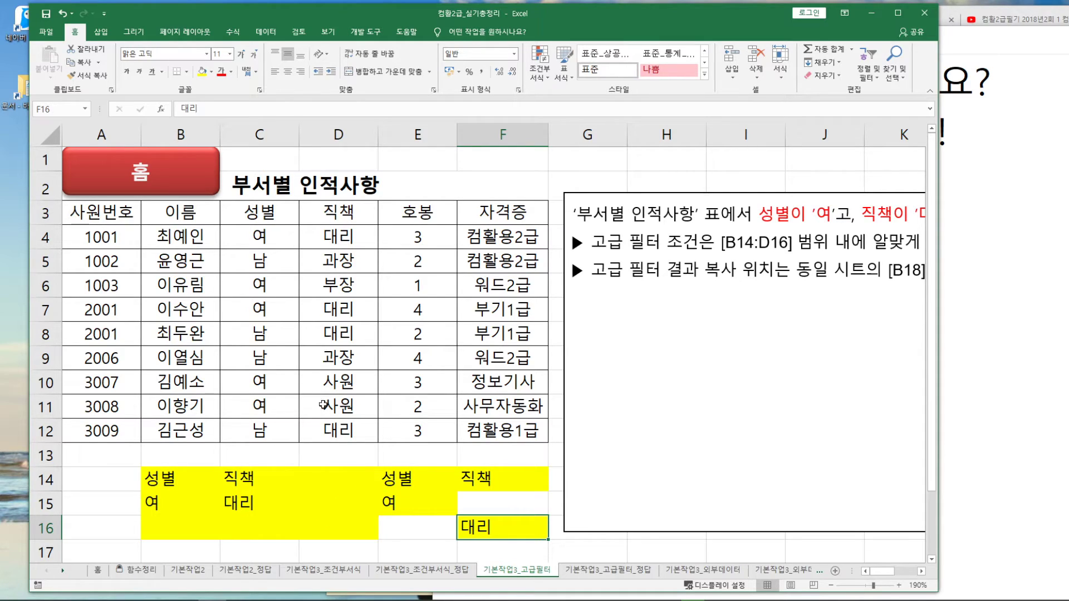
Step: Highlight the 성별 and 직책 headings with their first data row, C3:D4, in yellow
{"action": "left_click_drag", "start_coordinate": [252, 213], "coordinate": [256, 251]}
{"action": "left_click_drag", "start_coordinate": [253, 212], "coordinate": [339, 243]}
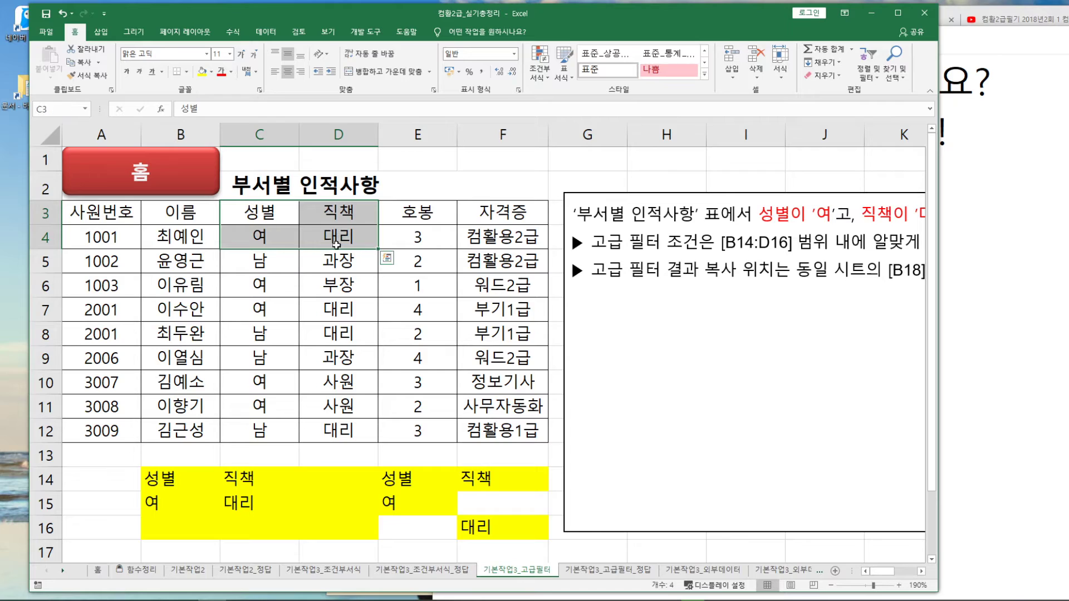
{"action": "left_click", "coordinate": [202, 72]}
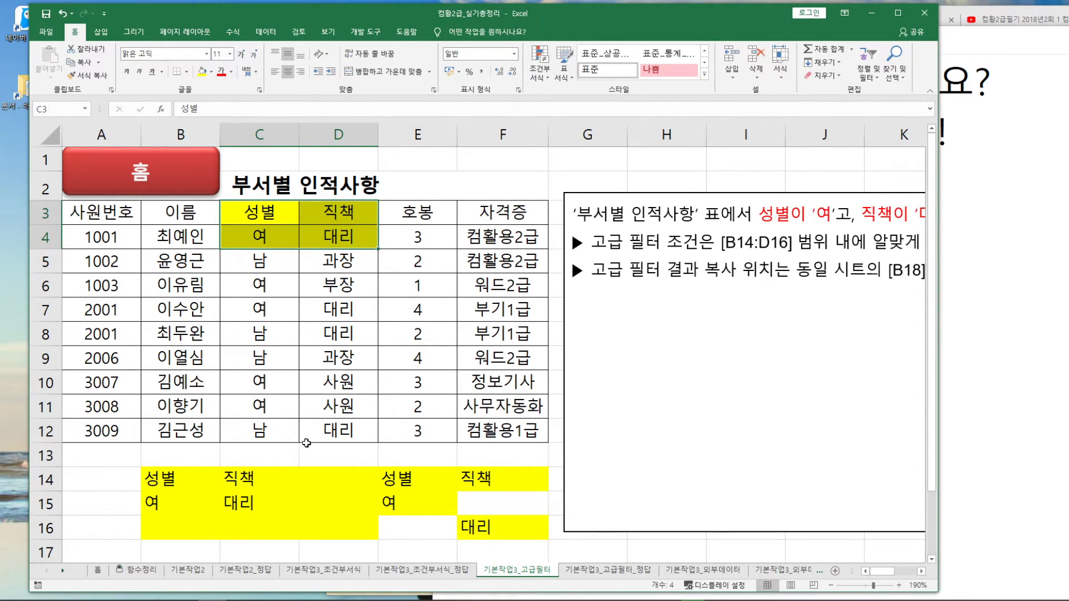
{"action": "left_click", "coordinate": [268, 211]}
{"action": "left_click_drag", "start_coordinate": [268, 211], "coordinate": [337, 237]}
Step: Apply all borders to the AND condition range B14:C15 and the OR condition range E14:F16
{"action": "left_click", "coordinate": [183, 479]}
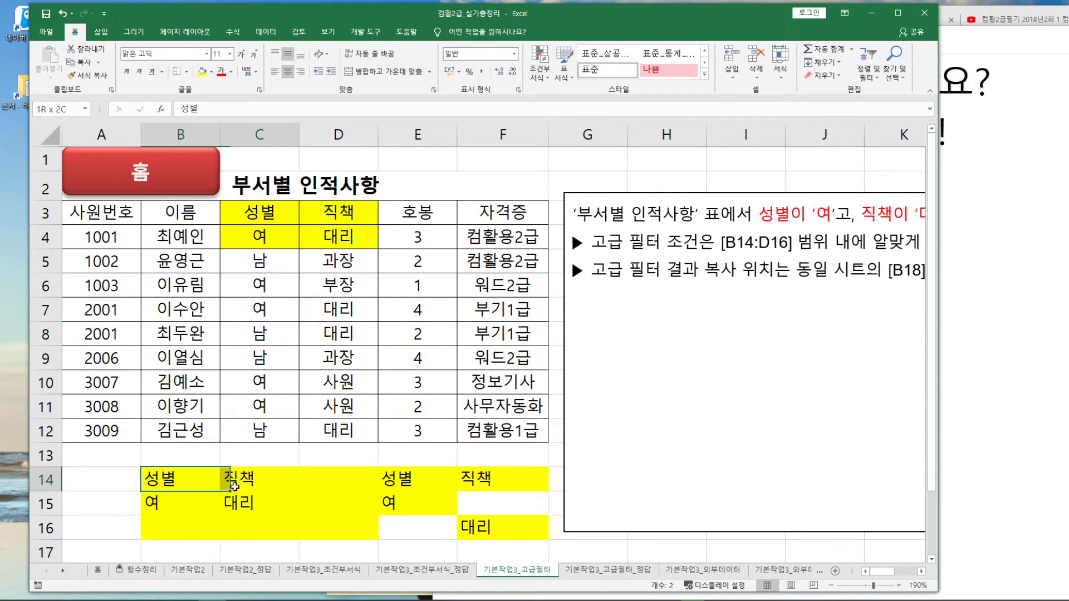
{"action": "left_click_drag", "start_coordinate": [231, 484], "coordinate": [282, 504]}
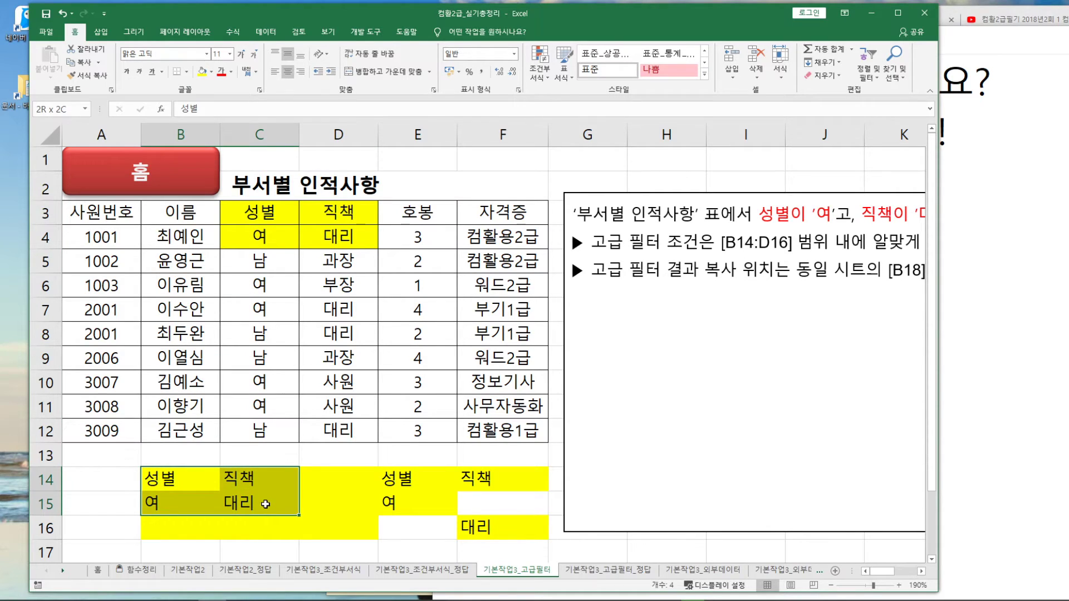
{"action": "left_click", "coordinate": [187, 72]}
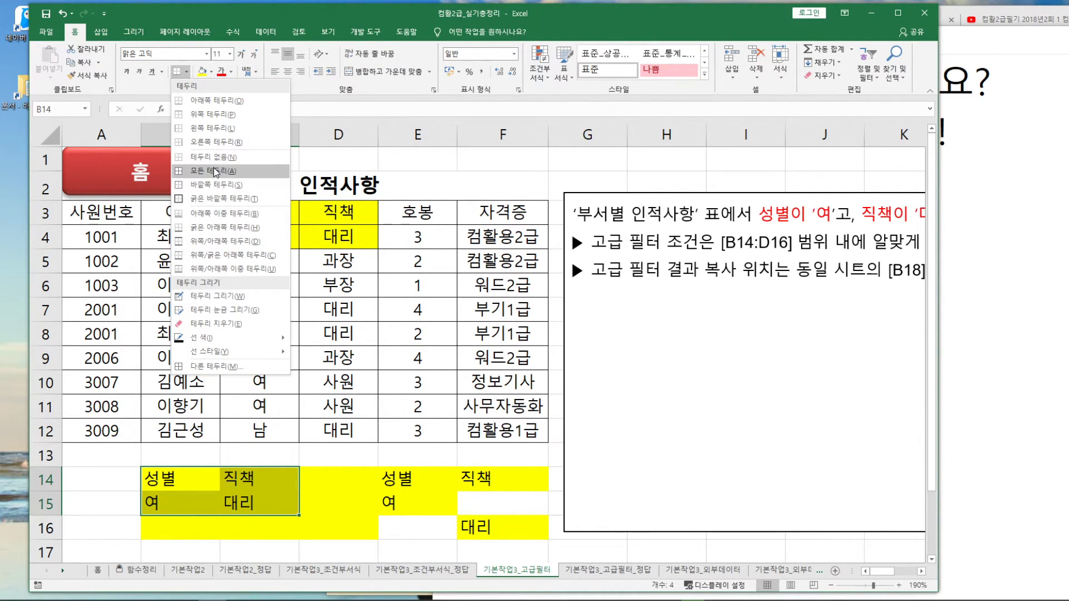
{"action": "left_click", "coordinate": [215, 172]}
{"action": "left_click_drag", "start_coordinate": [398, 477], "coordinate": [490, 529]}
{"action": "left_click", "coordinate": [177, 71]}
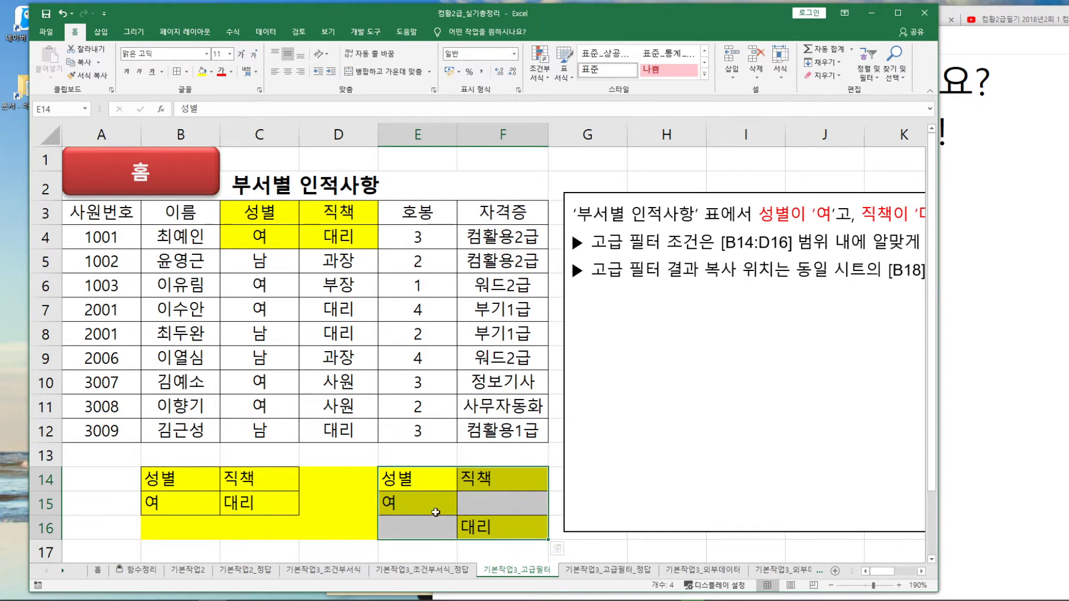
Step: Paste a transposed copy of the AND condition range B14:C15 at B19
{"action": "scroll", "coordinate": [307, 462], "scroll_direction": "down", "scroll_amount": 2}
{"action": "left_click_drag", "start_coordinate": [177, 327], "coordinate": [253, 355]}
{"action": "key", "text": "ctrl+c"}
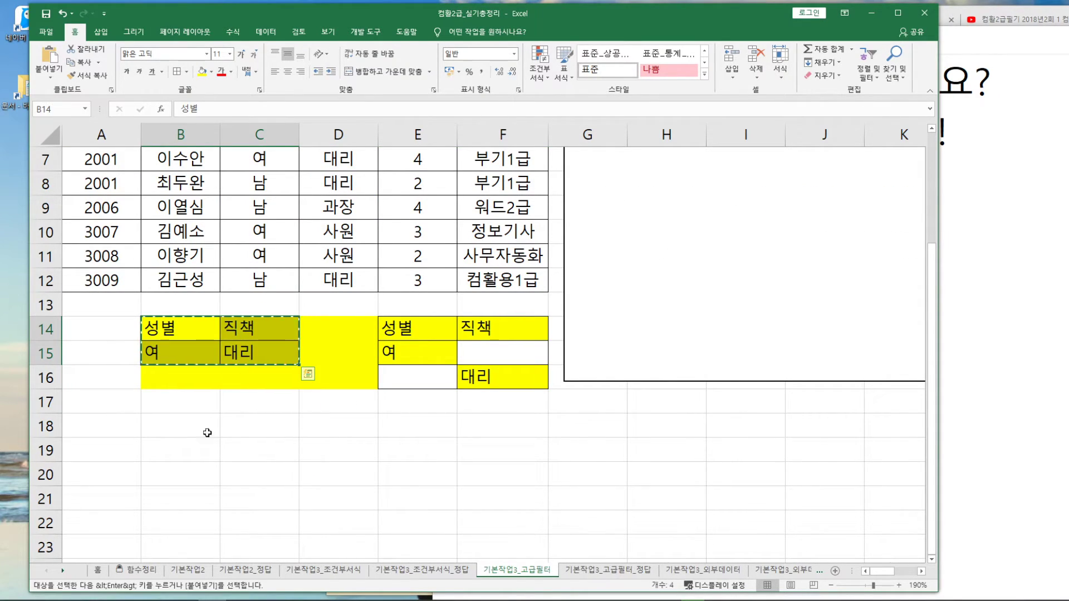
{"action": "left_click", "coordinate": [182, 449]}
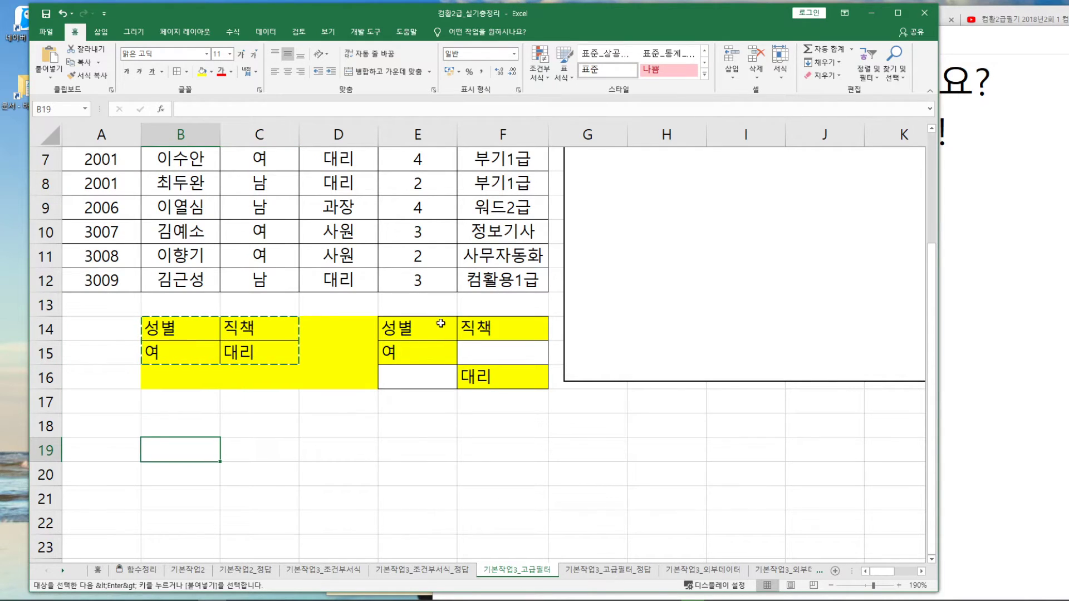
{"action": "left_click", "coordinate": [50, 71]}
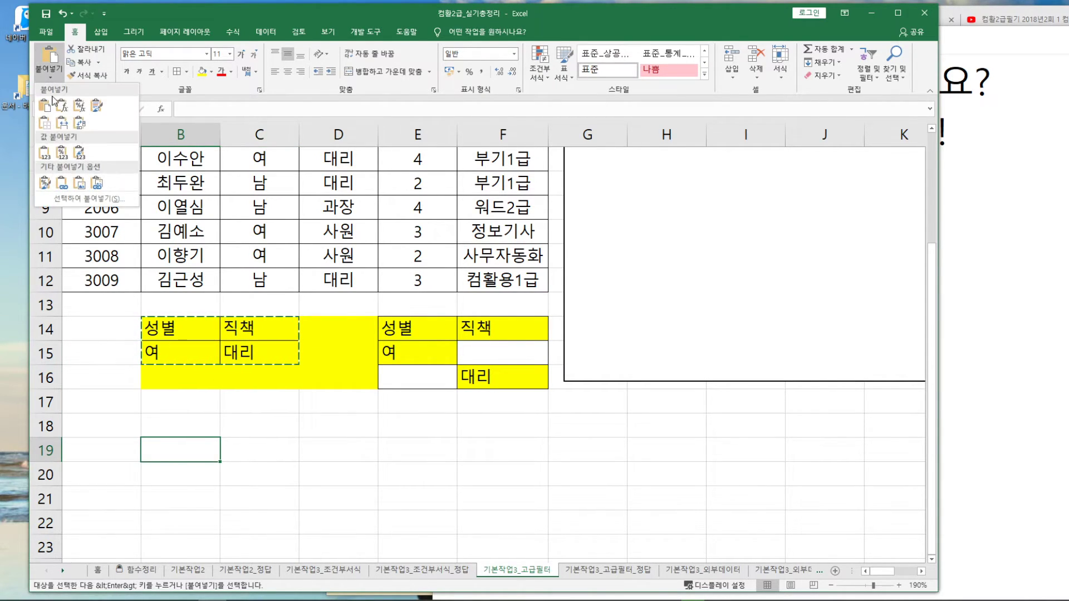
{"action": "left_click", "coordinate": [78, 123]}
Step: Paste a transposed copy of the OR condition range E14:F16 at E19
{"action": "left_click_drag", "start_coordinate": [417, 331], "coordinate": [534, 379]}
{"action": "key", "text": "ctrl+c"}
{"action": "left_click", "coordinate": [409, 445]}
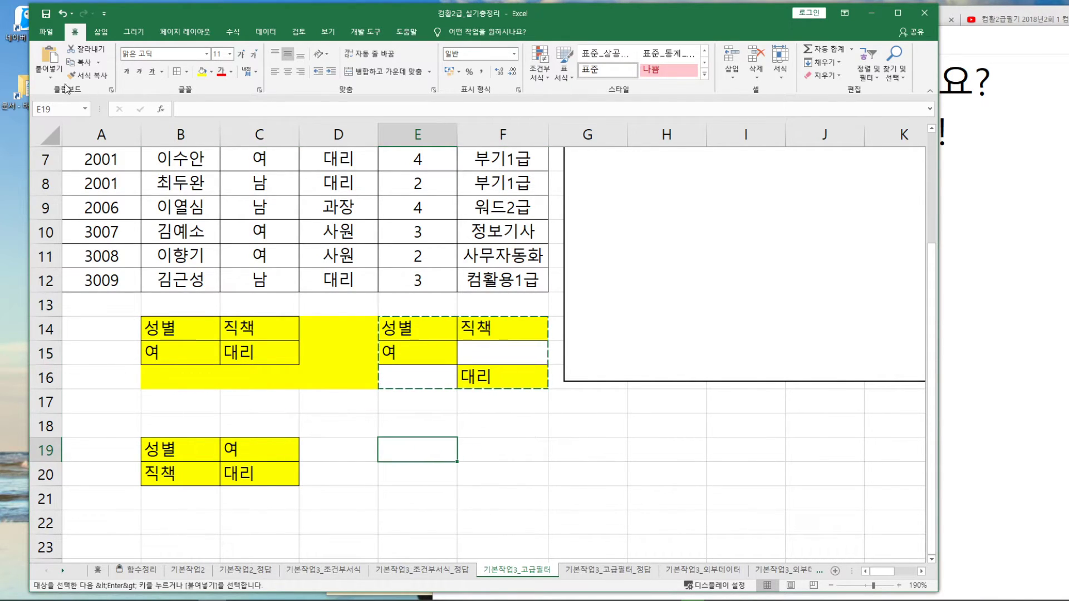
{"action": "left_click", "coordinate": [49, 71]}
{"action": "left_click", "coordinate": [78, 124]}
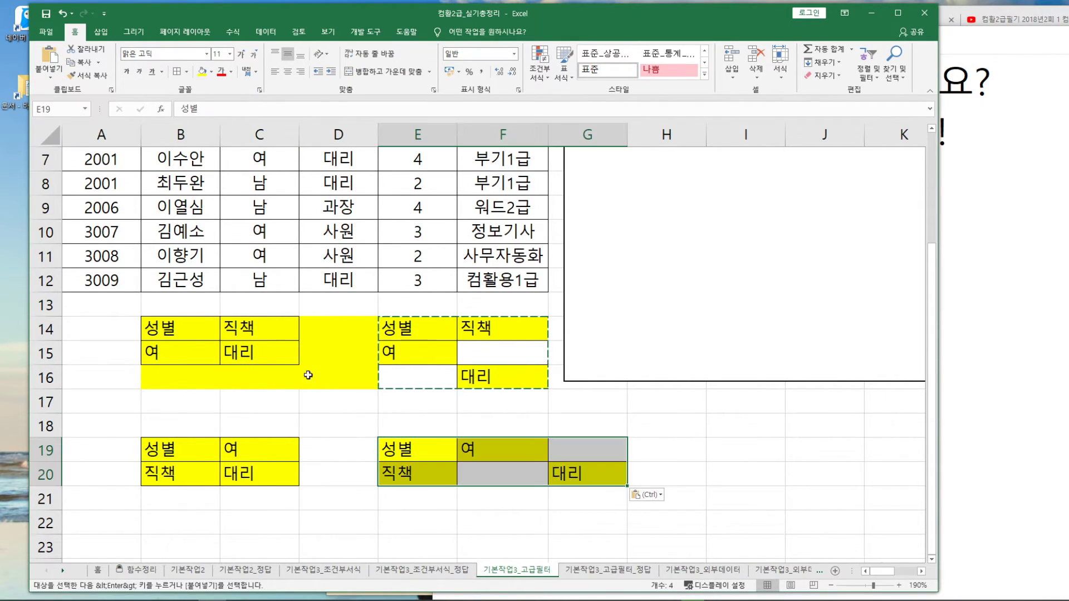
{"action": "left_click", "coordinate": [568, 521]}
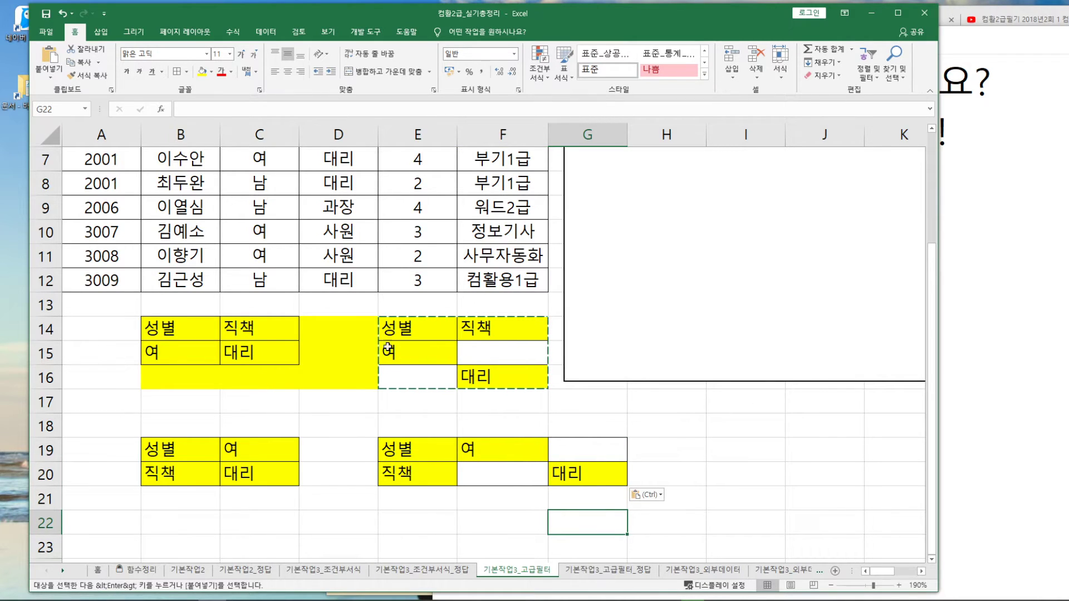
Step: Delete the rows from row 18 down that hold the transposed condition tables
{"action": "scroll", "coordinate": [705, 431], "scroll_direction": "up", "scroll_amount": 2}
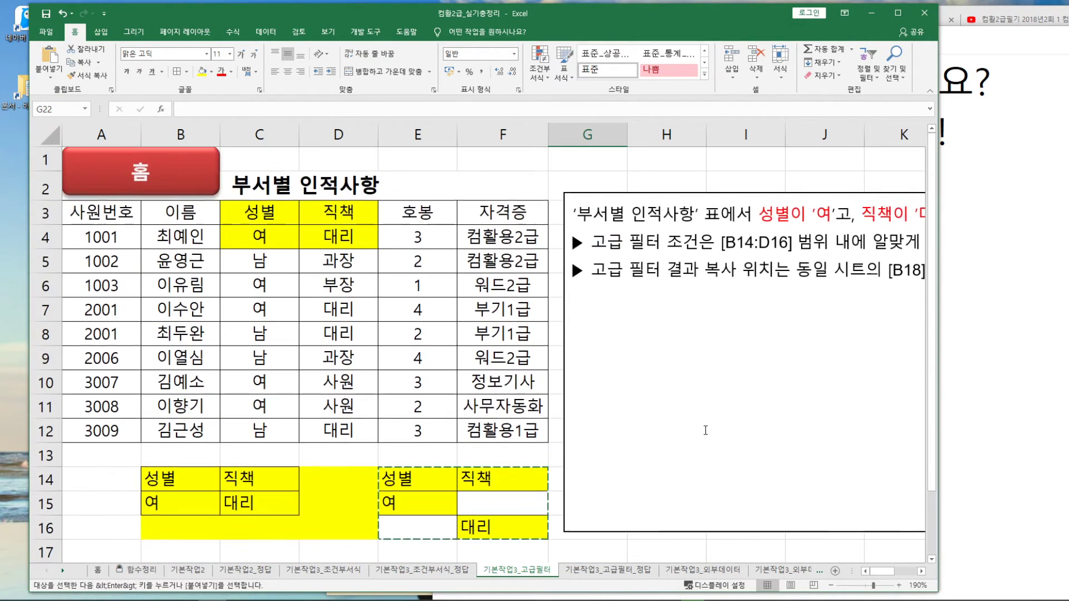
{"action": "scroll", "coordinate": [705, 431], "scroll_direction": "down", "scroll_amount": 2}
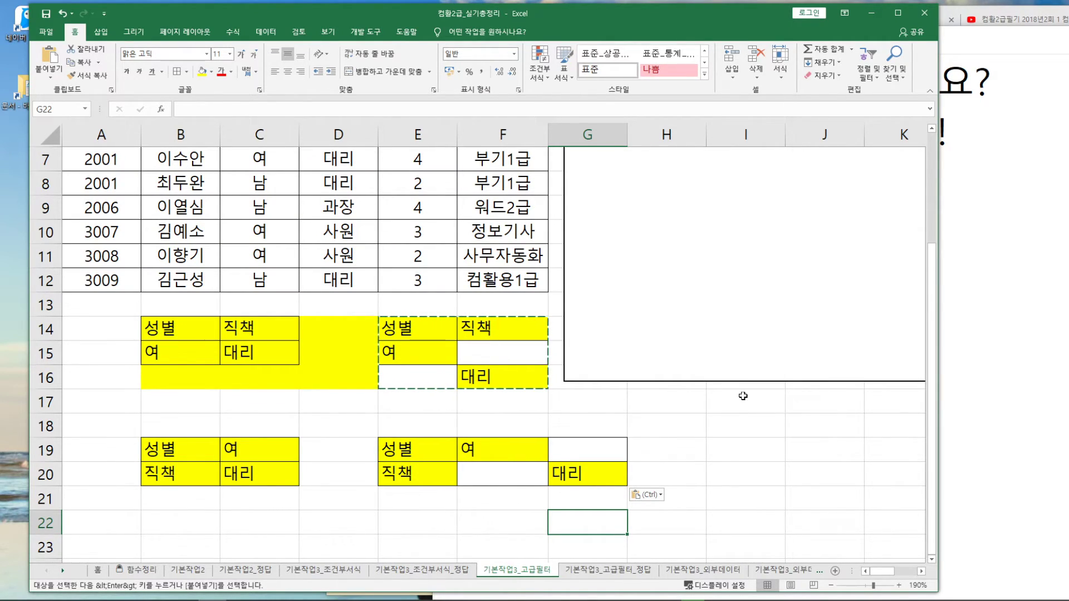
{"action": "scroll", "coordinate": [345, 410], "scroll_direction": "up", "scroll_amount": 2}
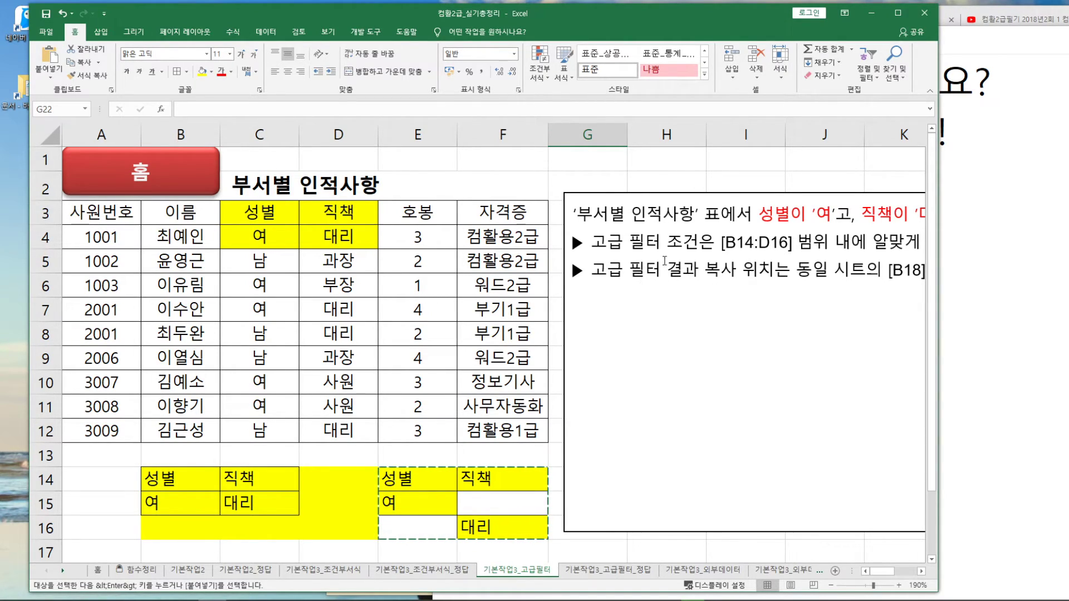
{"action": "scroll", "coordinate": [331, 412], "scroll_direction": "down", "scroll_amount": 1}
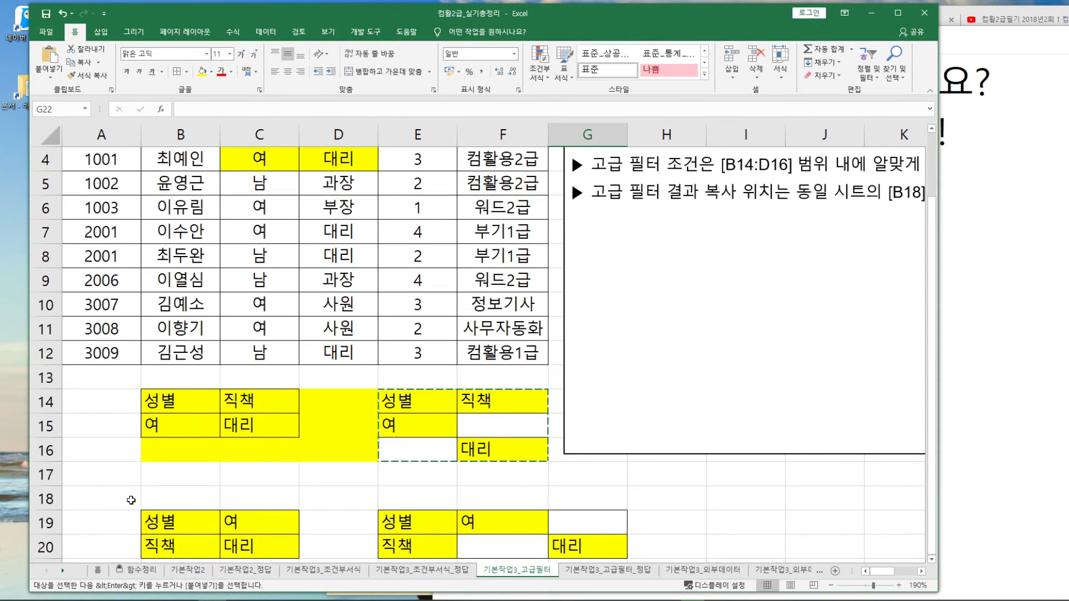
{"action": "left_click", "coordinate": [119, 498]}
{"action": "left_click_drag", "start_coordinate": [44, 499], "coordinate": [37, 556]}
{"action": "right_click", "coordinate": [53, 353]}
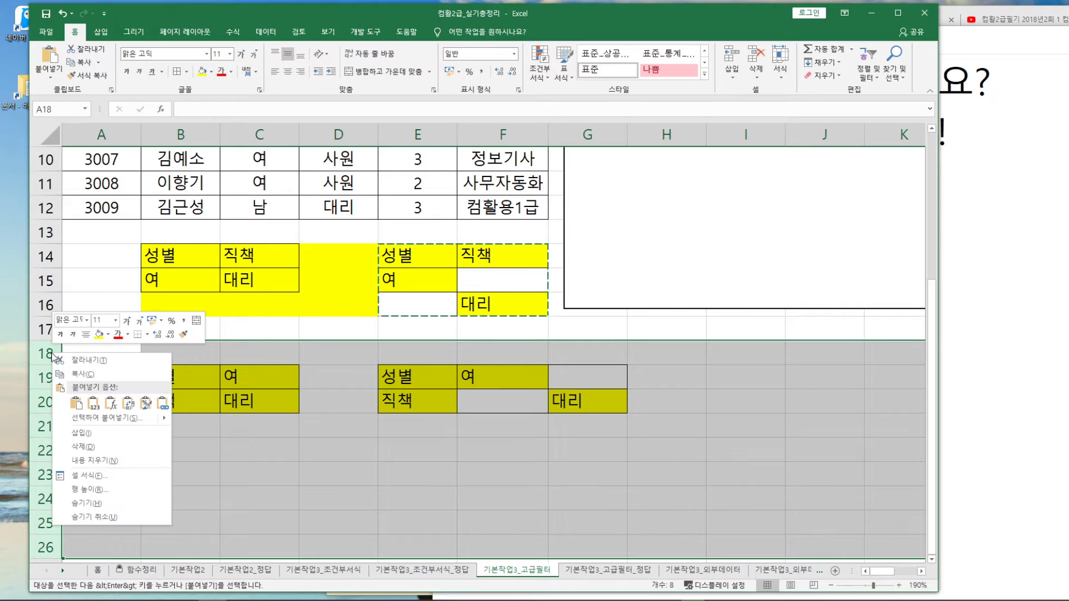
{"action": "left_click", "coordinate": [172, 466]}
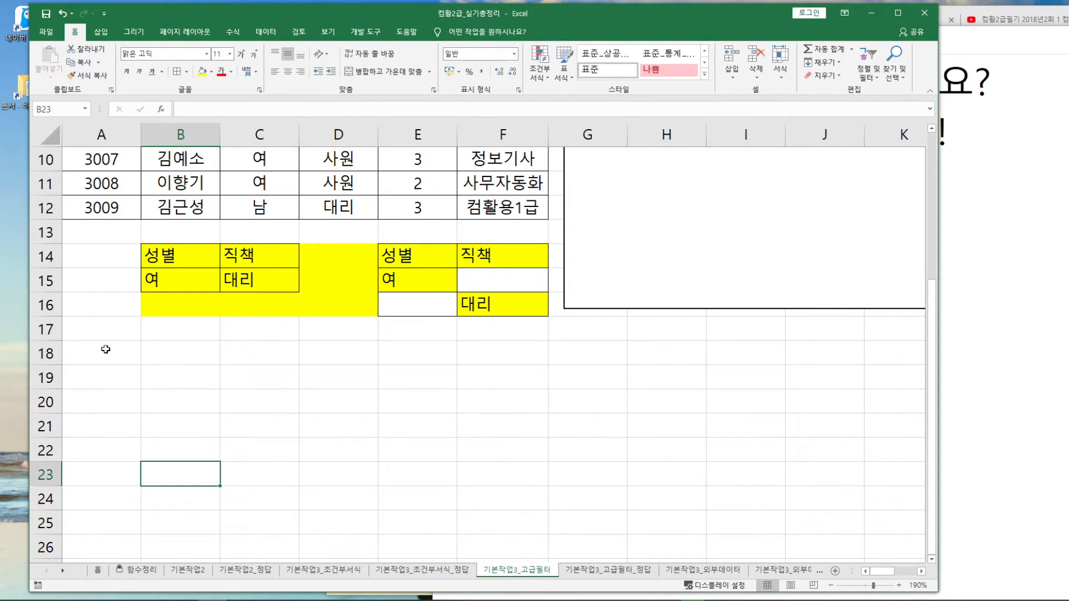
Step: Start an advanced filter on the list range A3:F12 with B14:C15 as the criteria range
{"action": "left_click", "coordinate": [107, 351]}
{"action": "scroll", "coordinate": [107, 351], "scroll_direction": "up", "scroll_amount": 3}
{"action": "scroll", "coordinate": [212, 417], "scroll_direction": "down", "scroll_amount": 1}
{"action": "scroll", "coordinate": [212, 417], "scroll_direction": "up", "scroll_amount": 1}
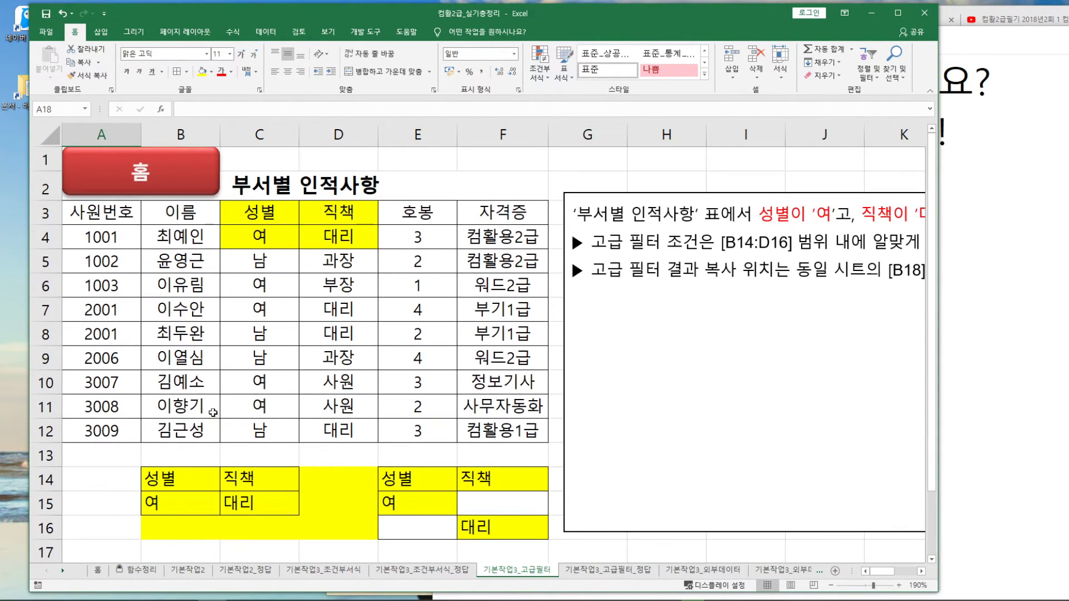
{"action": "left_click_drag", "start_coordinate": [105, 218], "coordinate": [483, 423]}
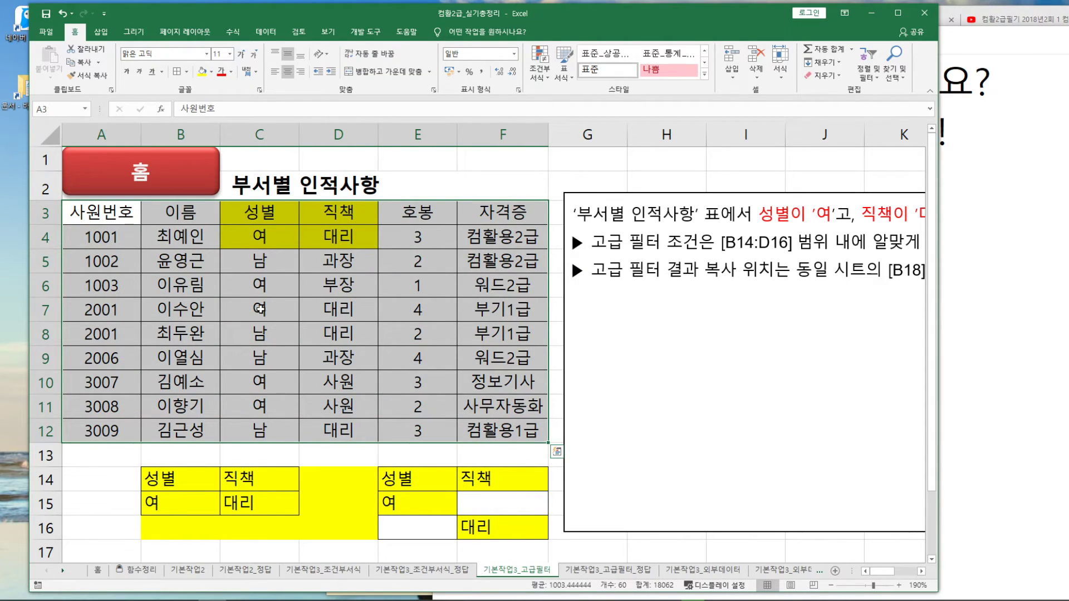
{"action": "left_click", "coordinate": [266, 35]}
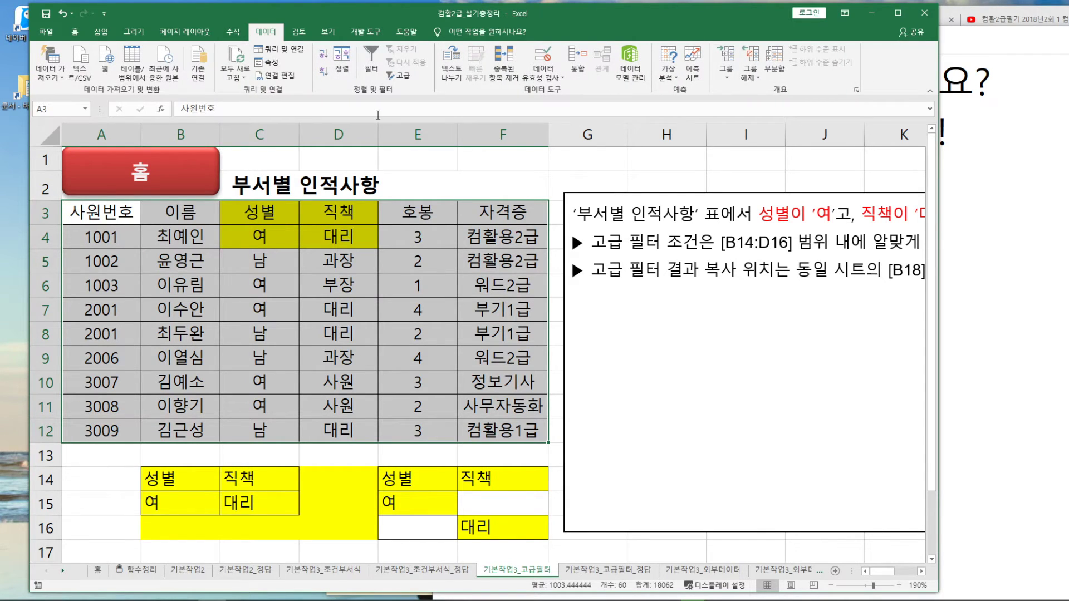
{"action": "left_click", "coordinate": [401, 78]}
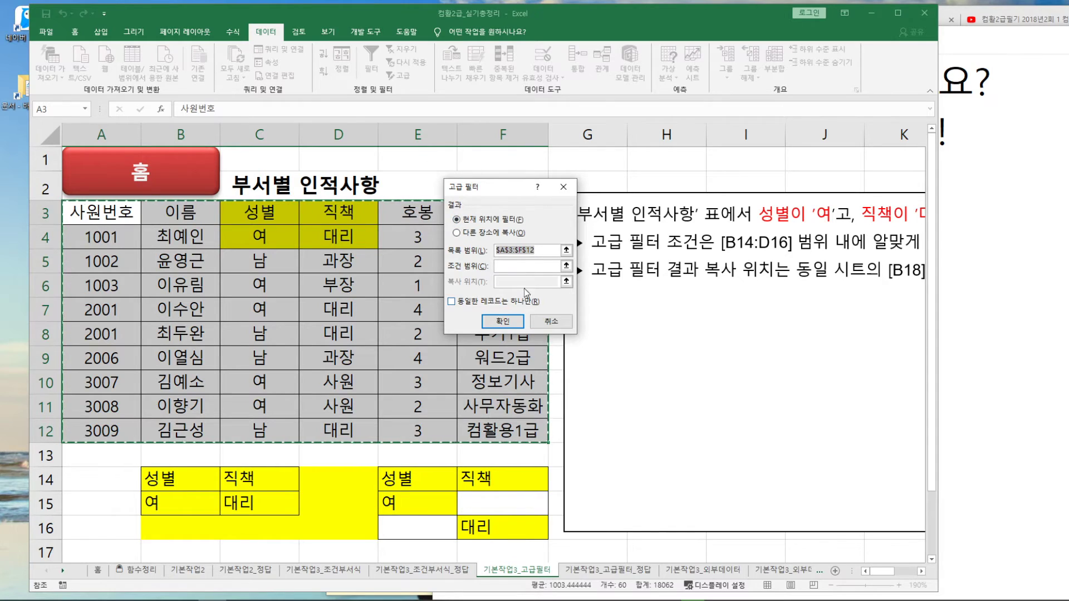
{"action": "left_click", "coordinate": [522, 267]}
{"action": "left_click_drag", "start_coordinate": [167, 476], "coordinate": [244, 502]}
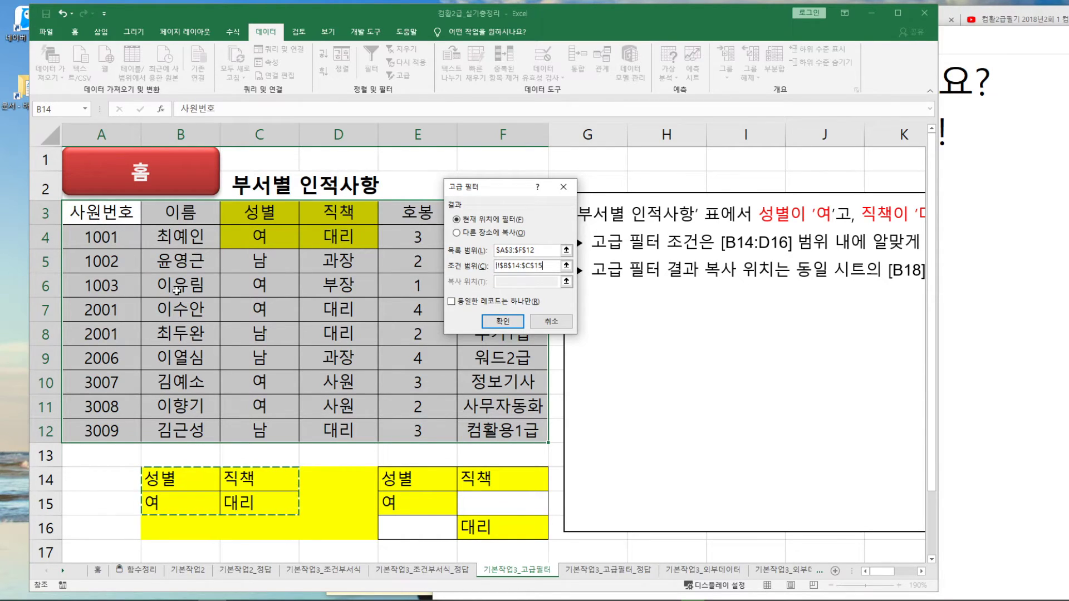
Step: Set the advanced filter to copy its results to another location starting at A18, and run it
{"action": "left_click", "coordinate": [457, 233]}
{"action": "left_click", "coordinate": [534, 282]}
{"action": "scroll", "coordinate": [273, 435], "scroll_direction": "down", "scroll_amount": 1}
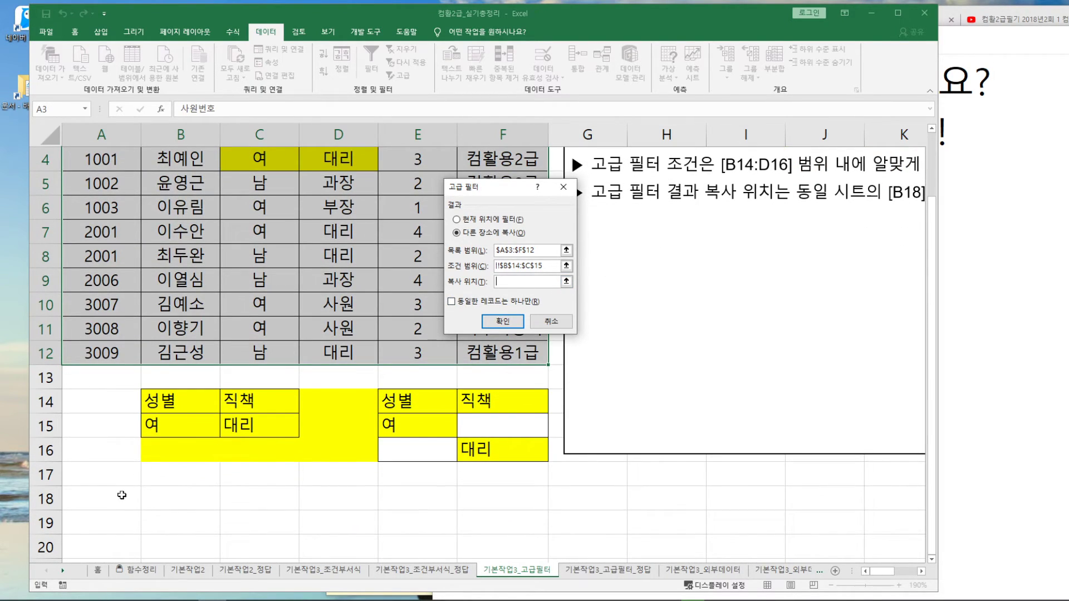
{"action": "left_click", "coordinate": [99, 502]}
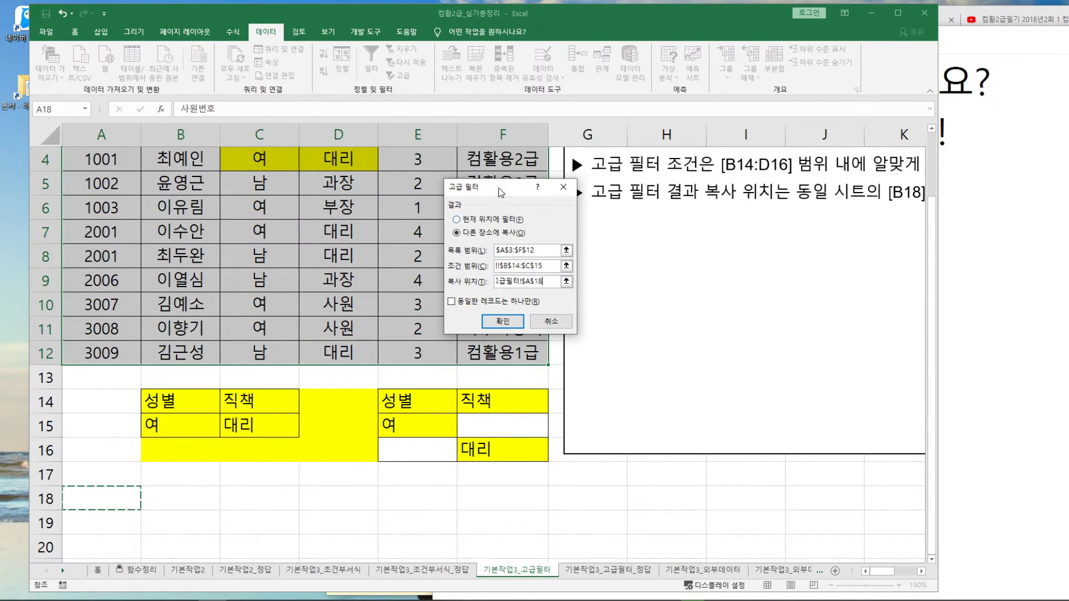
{"action": "left_click", "coordinate": [501, 322]}
{"action": "scroll", "coordinate": [258, 475], "scroll_direction": "down", "scroll_amount": 1}
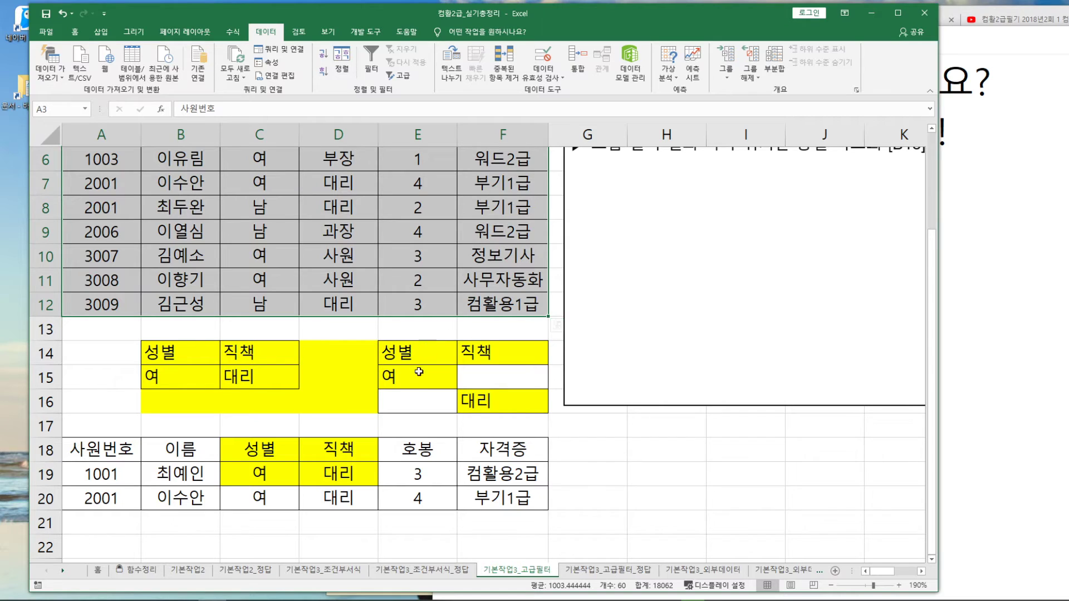
{"action": "scroll", "coordinate": [418, 381], "scroll_direction": "up", "scroll_amount": 2}
{"action": "scroll", "coordinate": [415, 373], "scroll_direction": "down", "scroll_amount": 3}
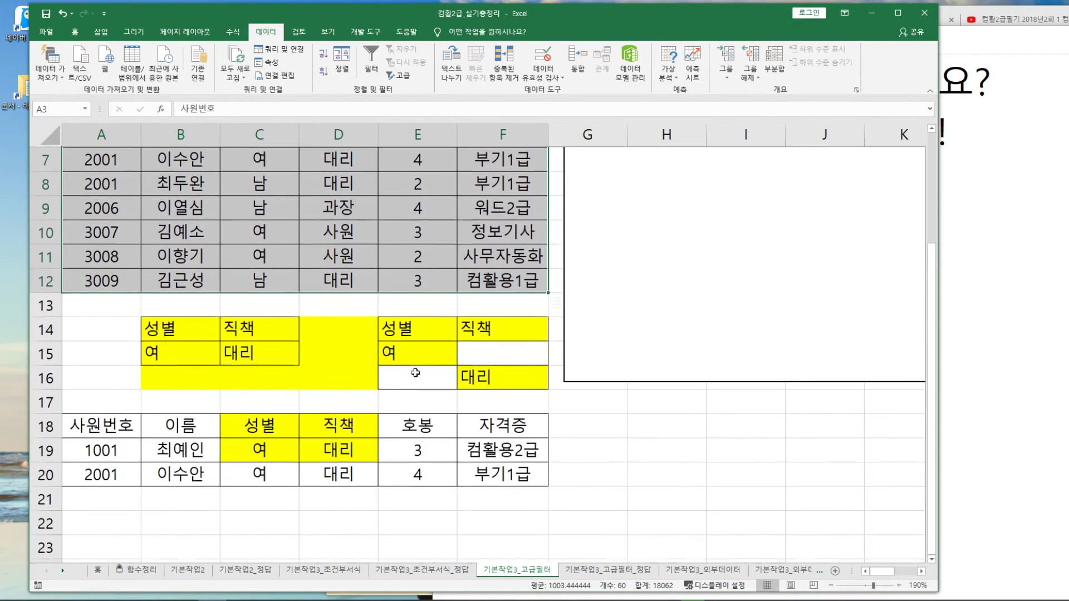
Step: Enter the headings 이름, 성별 and 직책 in cells A23 to C23
{"action": "left_click", "coordinate": [108, 473]}
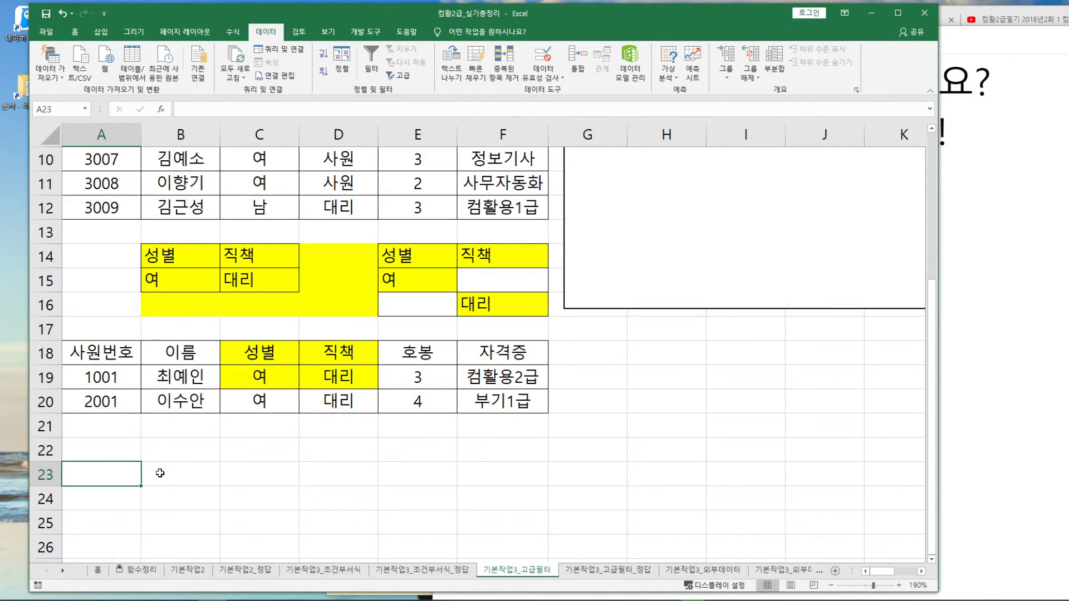
{"action": "type", "text": "이름"}
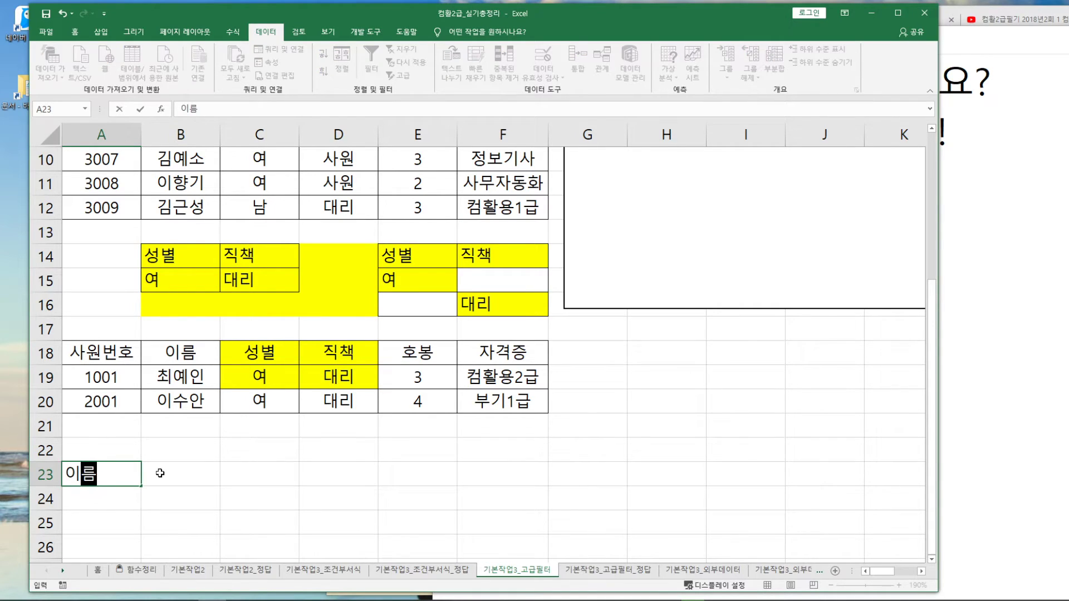
{"action": "key", "text": "Tab"}
{"action": "type", "text": "성벼ㄹ"}
{"action": "key", "text": "Tab"}
{"action": "type", "text": "직책"}
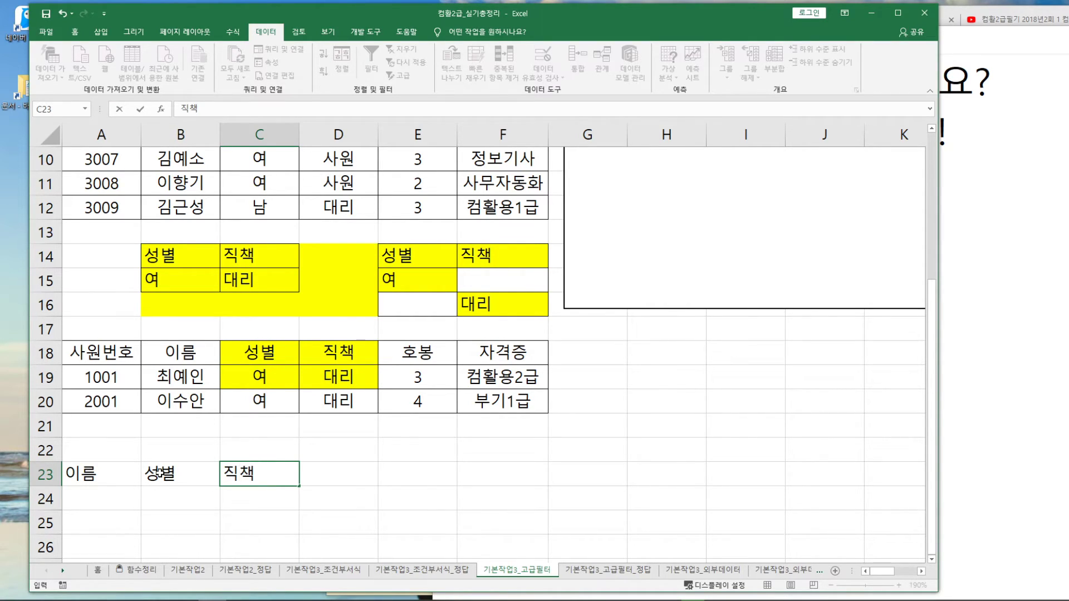
{"action": "left_click_drag", "start_coordinate": [109, 482], "coordinate": [290, 479]}
{"action": "left_click", "coordinate": [356, 472]}
Step: Start an advanced filter on the list range A3:F12 with E14:F16 as the criteria range
{"action": "scroll", "coordinate": [353, 478], "scroll_direction": "up", "scroll_amount": 3}
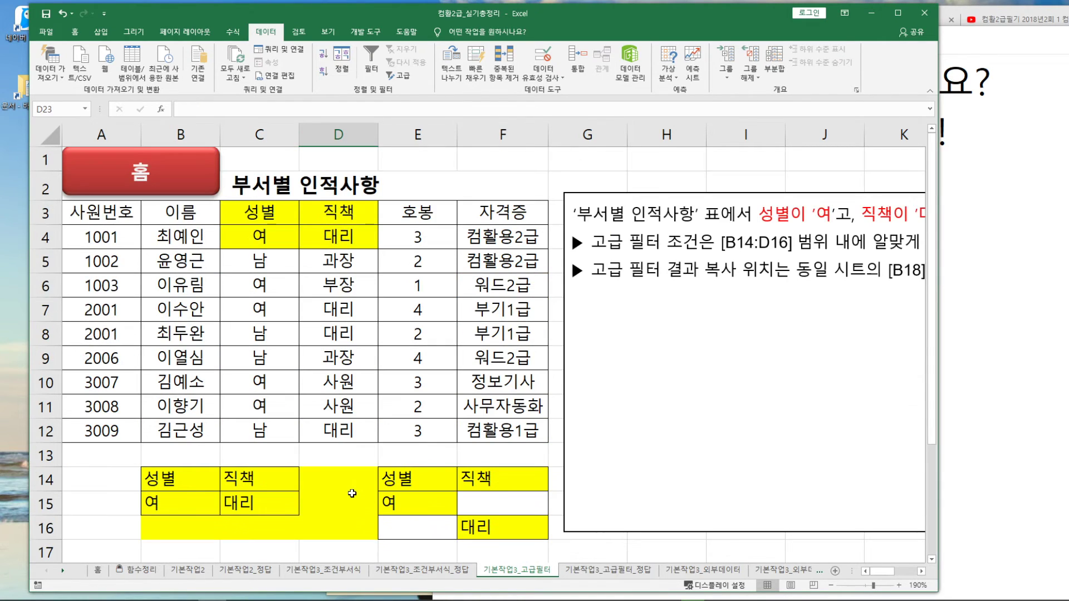
{"action": "left_click_drag", "start_coordinate": [93, 204], "coordinate": [513, 425]}
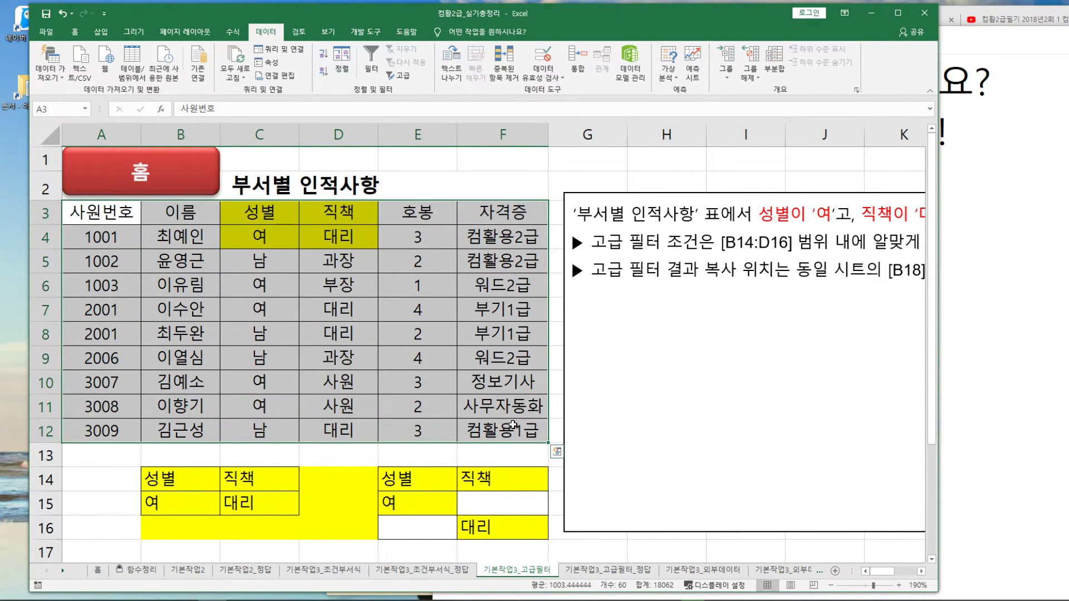
{"action": "left_click", "coordinate": [399, 75]}
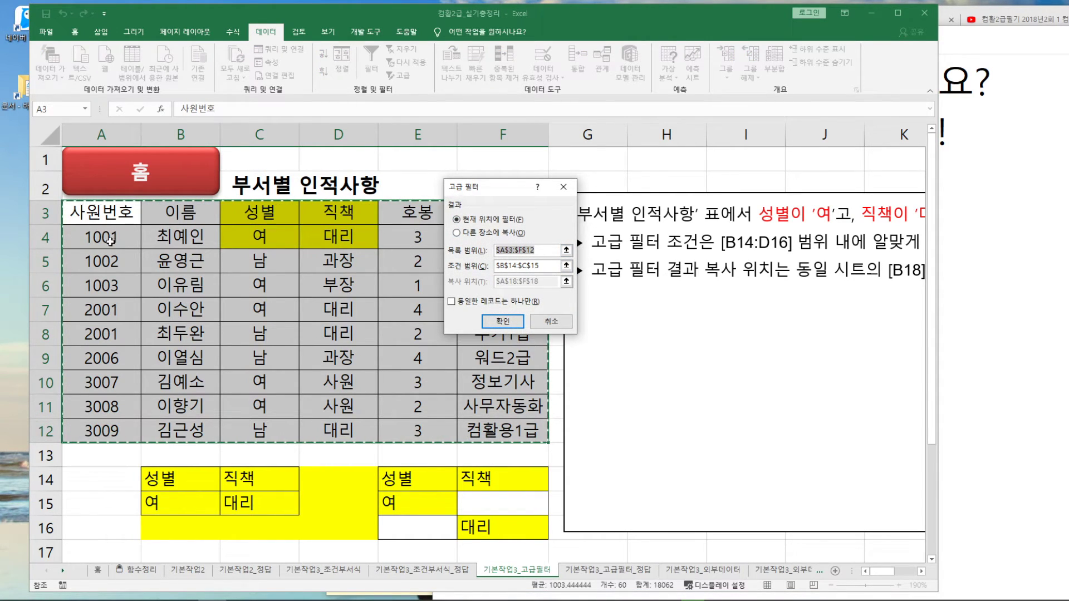
{"action": "left_click", "coordinate": [566, 266]}
{"action": "left_click_drag", "start_coordinate": [413, 477], "coordinate": [492, 528]}
{"action": "left_click", "coordinate": [570, 201]}
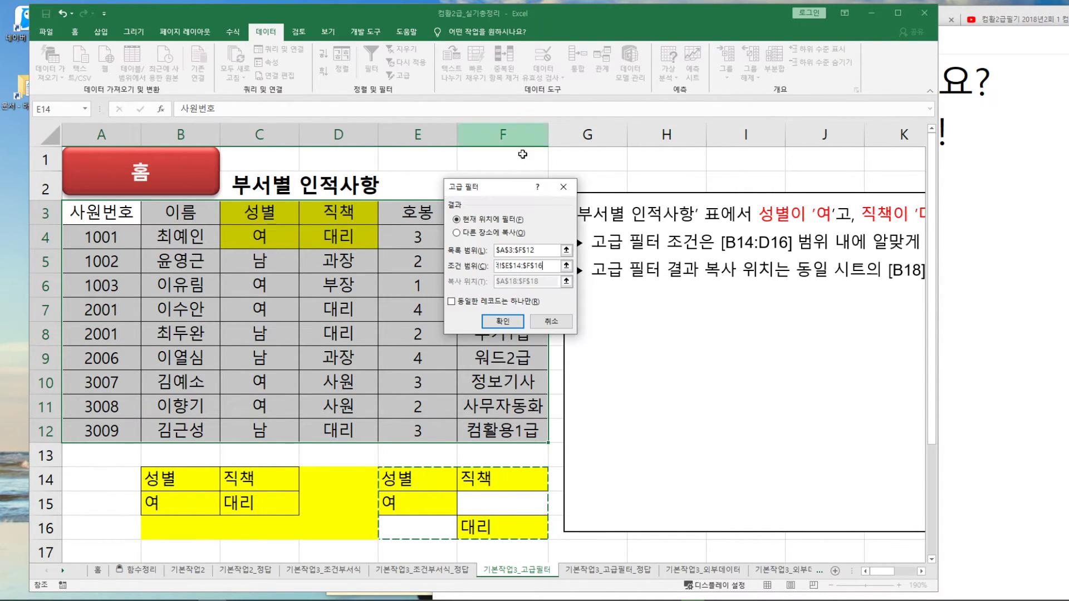
Step: Set the advanced filter to copy its results to the headings in A23:C23, and run it
{"action": "left_click", "coordinate": [470, 238]}
{"action": "left_click", "coordinate": [566, 281]}
{"action": "scroll", "coordinate": [422, 333], "scroll_direction": "down", "scroll_amount": 5}
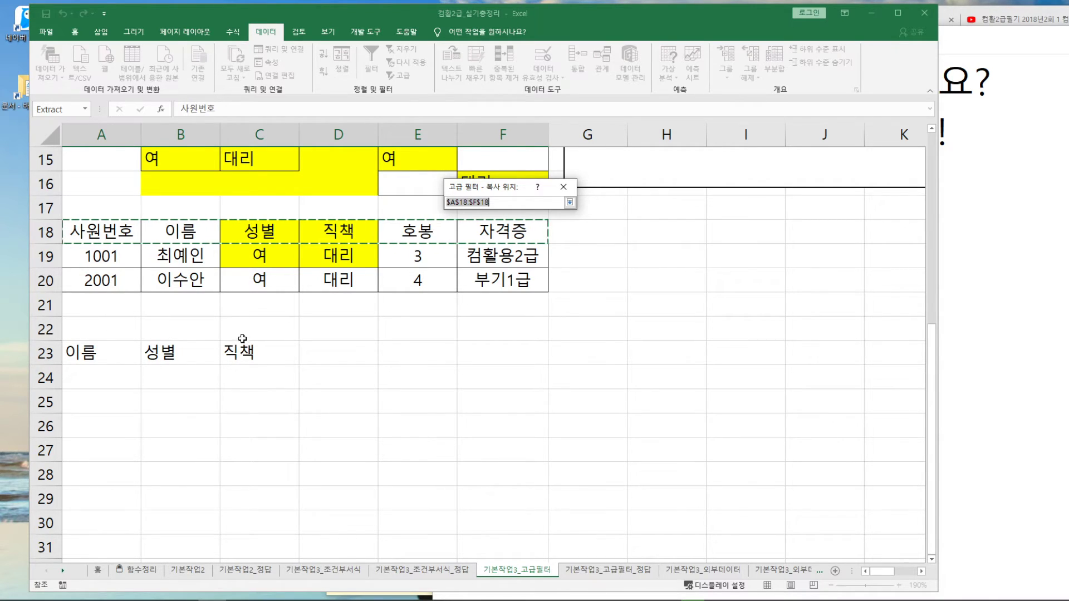
{"action": "left_click_drag", "start_coordinate": [87, 354], "coordinate": [242, 352]}
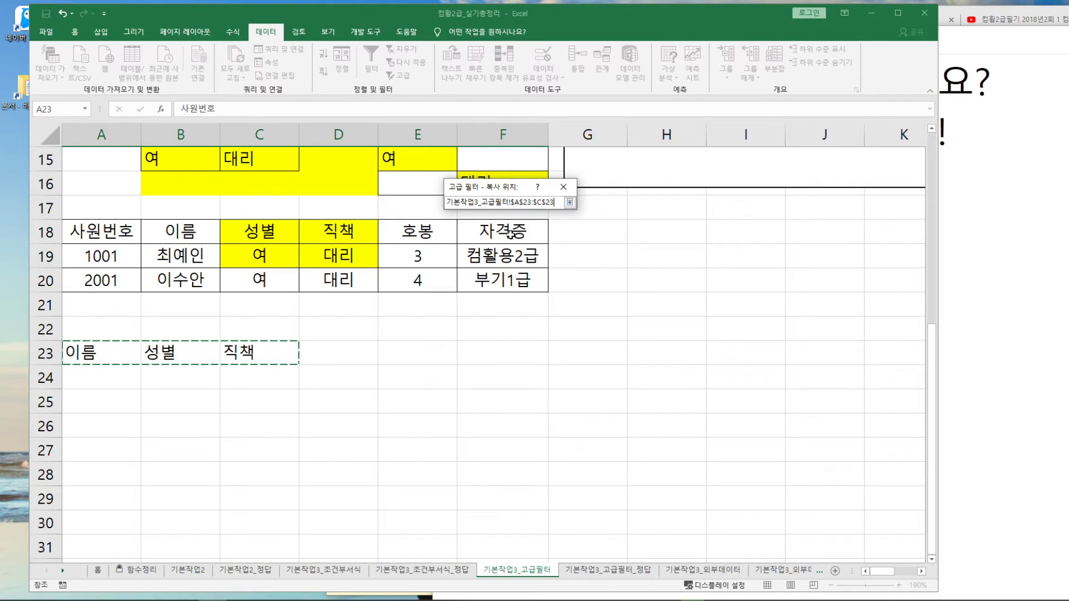
{"action": "key", "text": "Return"}
{"action": "left_click", "coordinate": [503, 321]}
{"action": "scroll", "coordinate": [295, 408], "scroll_direction": "down", "scroll_amount": 4}
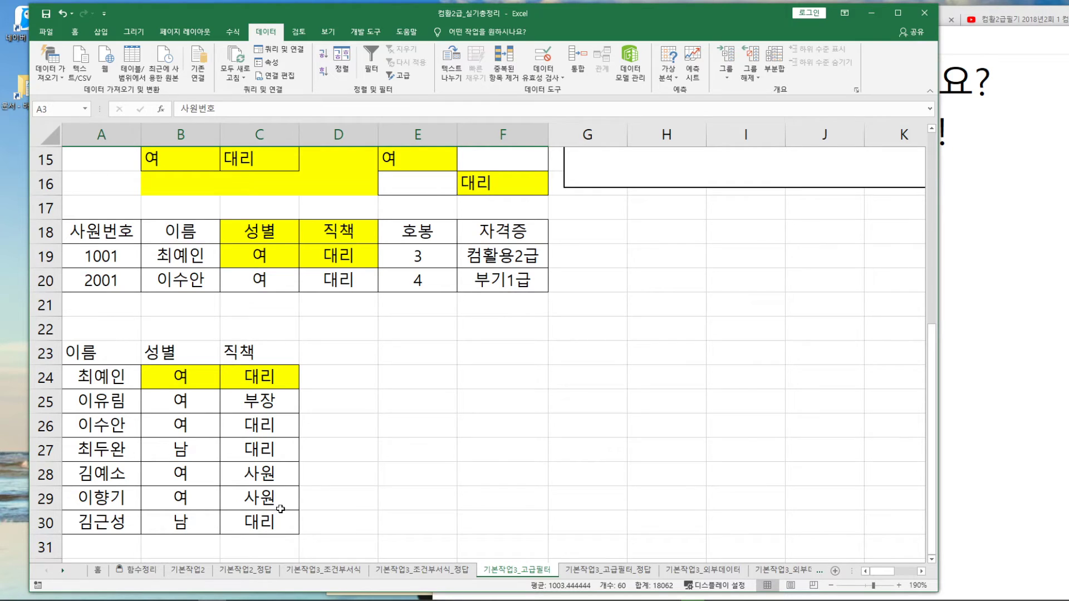
{"action": "left_click", "coordinate": [402, 378]}
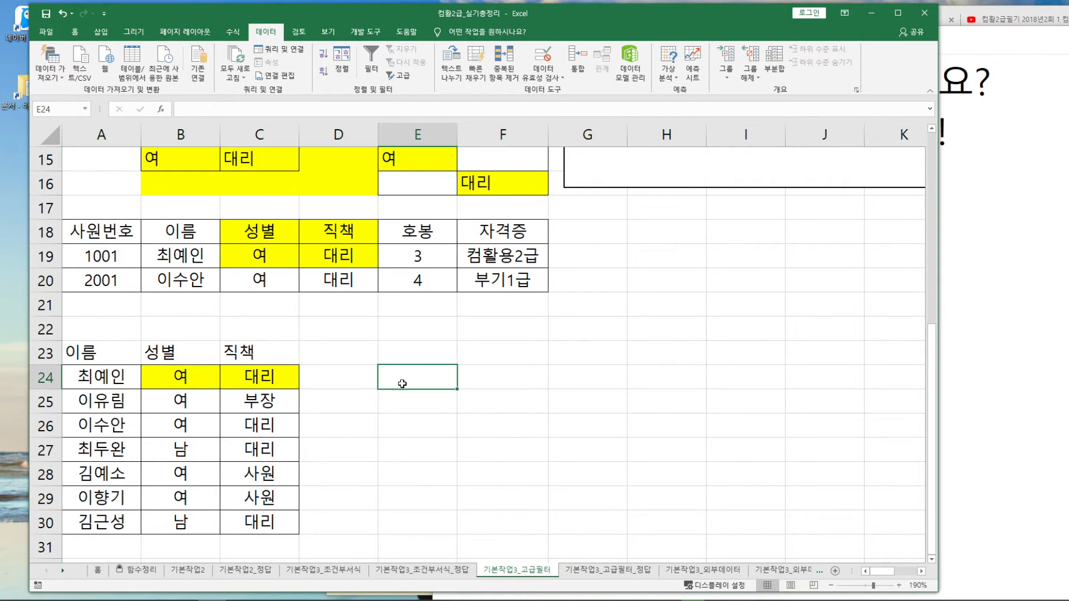
Step: Return to the 홈 sheet and go to the 외부데이터 task sheet
{"action": "scroll", "coordinate": [404, 420], "scroll_direction": "up", "scroll_amount": 5}
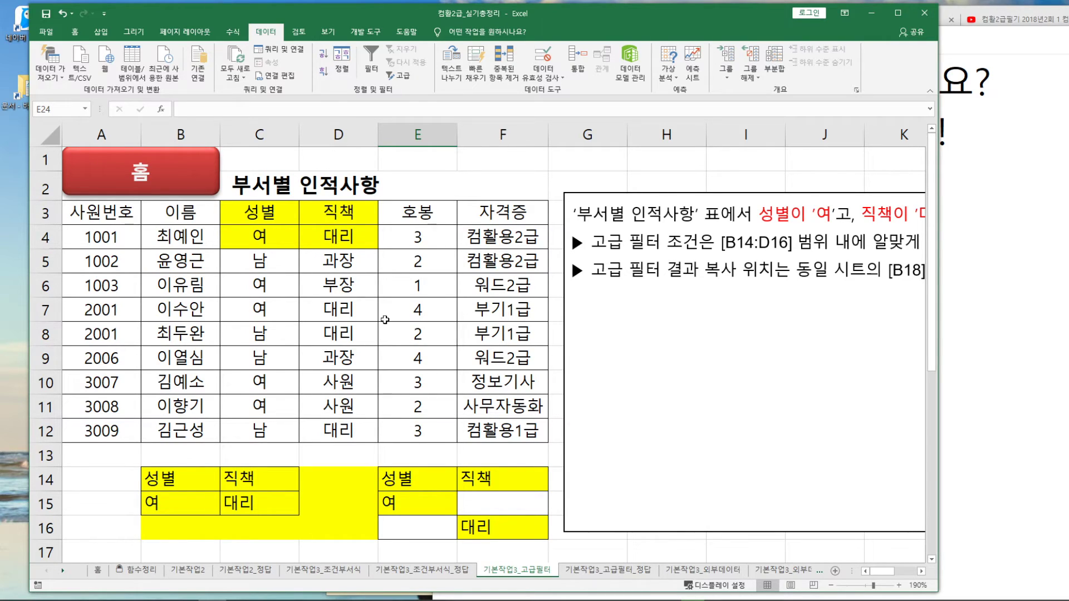
{"action": "left_click", "coordinate": [148, 174]}
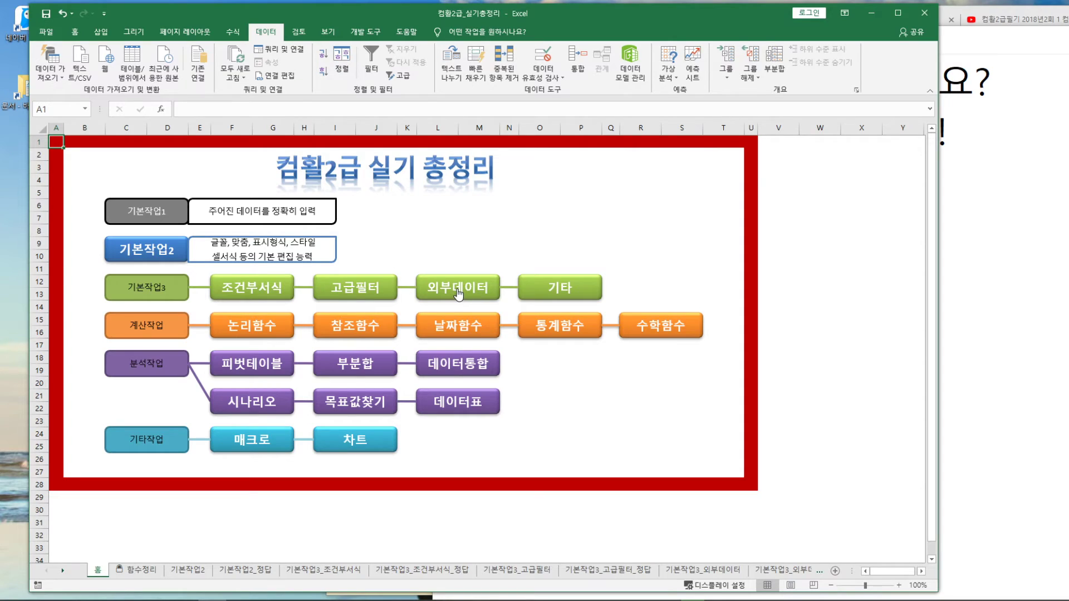
{"action": "left_click", "coordinate": [477, 296]}
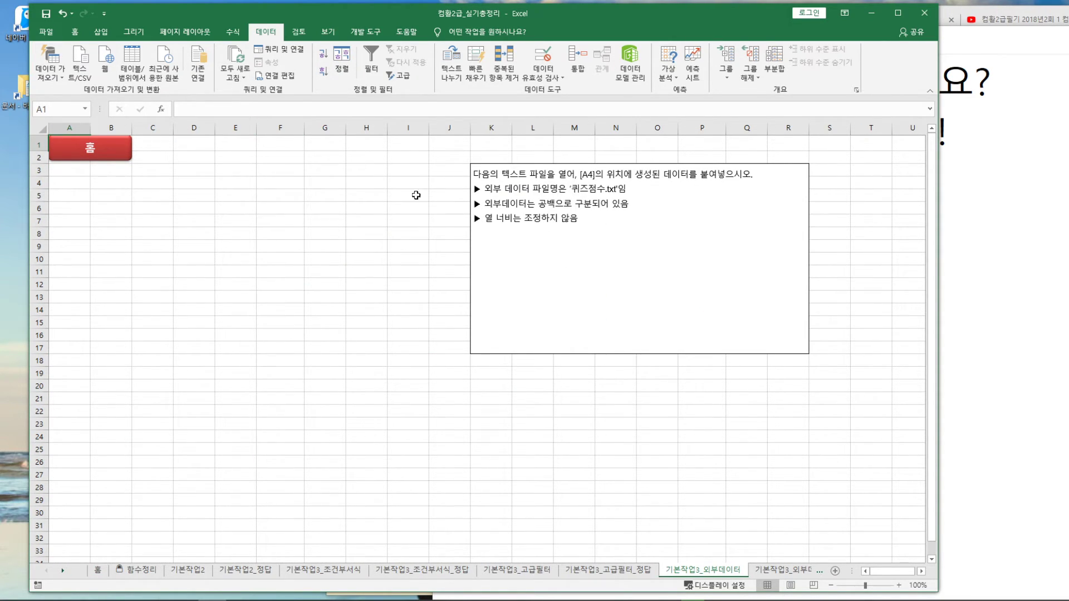
{"action": "left_click", "coordinate": [106, 183]}
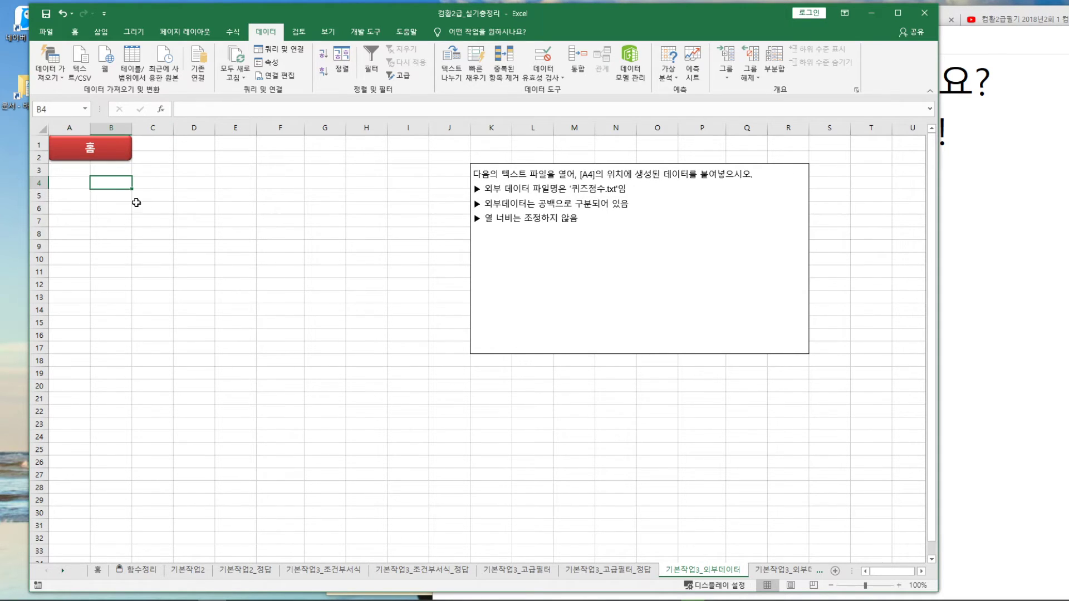
Step: Create a new blank workbook and show its sheet at 190%
{"action": "left_click", "coordinate": [46, 32]}
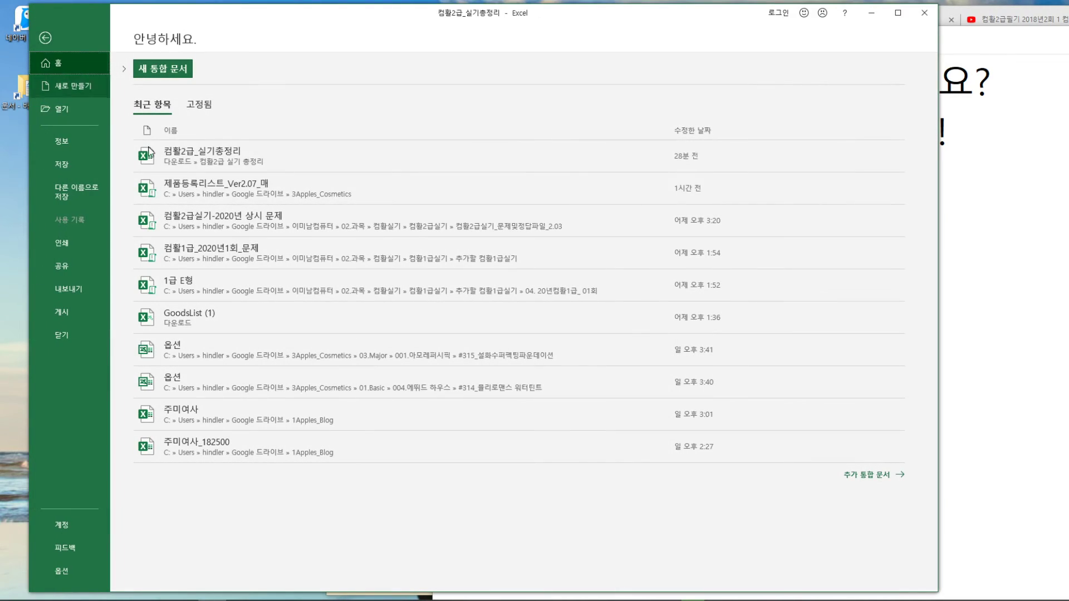
{"action": "left_click", "coordinate": [66, 88]}
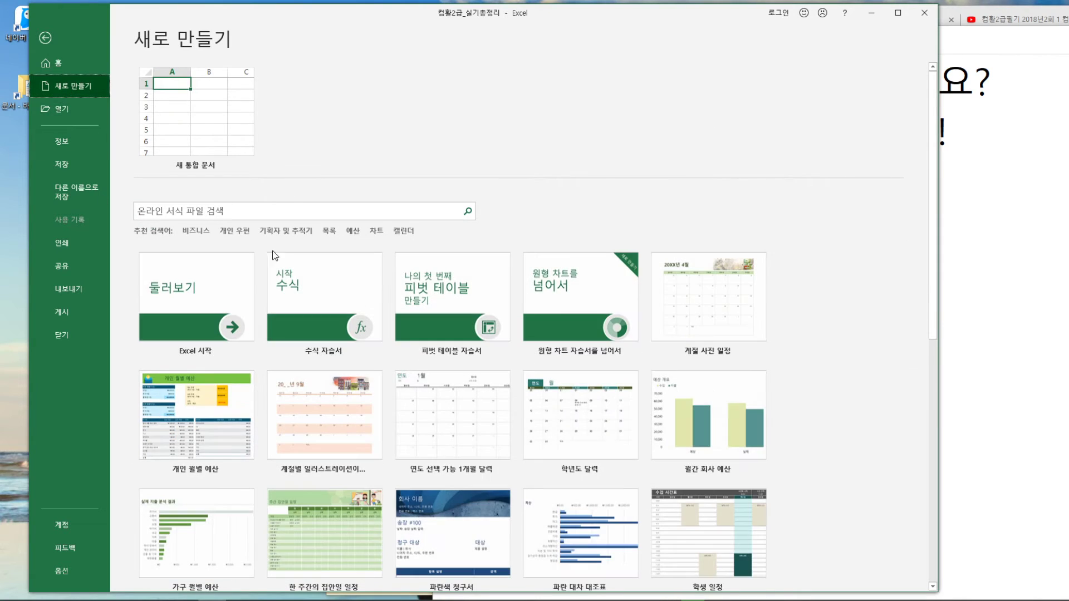
{"action": "left_click", "coordinate": [213, 128]}
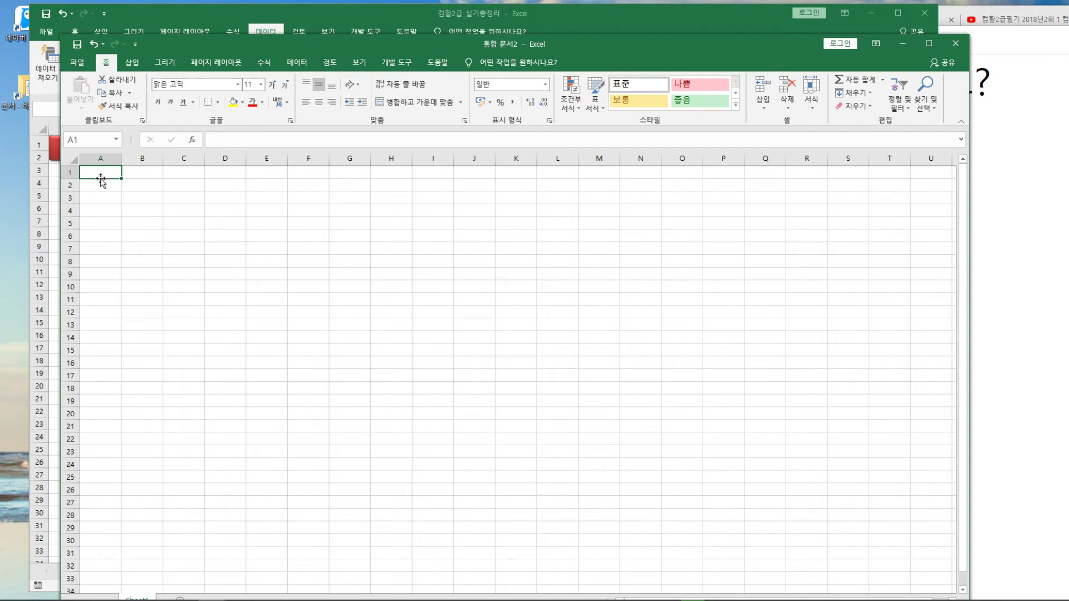
{"action": "left_click_drag", "start_coordinate": [739, 49], "coordinate": [740, 22]}
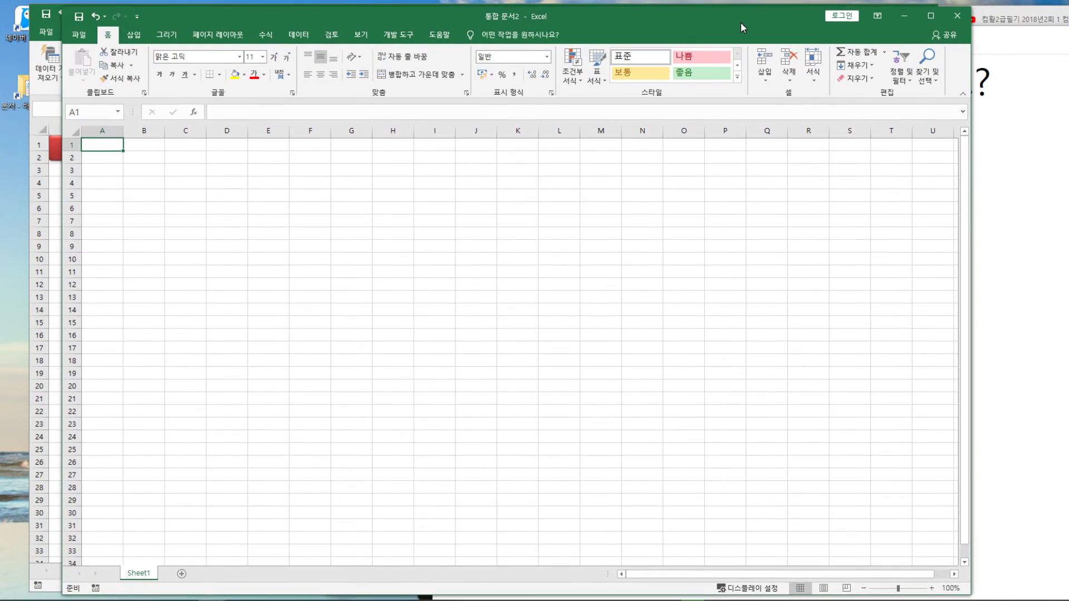
{"action": "left_click", "coordinate": [932, 589]}
{"action": "left_click", "coordinate": [931, 589]}
{"action": "left_click", "coordinate": [932, 589]}
{"action": "left_click", "coordinate": [931, 589]}
{"action": "left_click", "coordinate": [931, 589]}
{"action": "left_click", "coordinate": [932, 590]}
{"action": "left_click", "coordinate": [931, 589]}
{"action": "left_click", "coordinate": [931, 590]}
{"action": "left_click", "coordinate": [931, 589]}
{"action": "mouse_move", "coordinate": [515, 18]}
{"action": "left_mouse_down"}
{"action": "mouse_move", "coordinate": [579, 490]}
{"action": "mouse_move", "coordinate": [562, 369]}
{"action": "mouse_move", "coordinate": [393, 38]}
{"action": "mouse_move", "coordinate": [540, 32]}
{"action": "mouse_move", "coordinate": [522, 15]}
{"action": "left_mouse_up"}
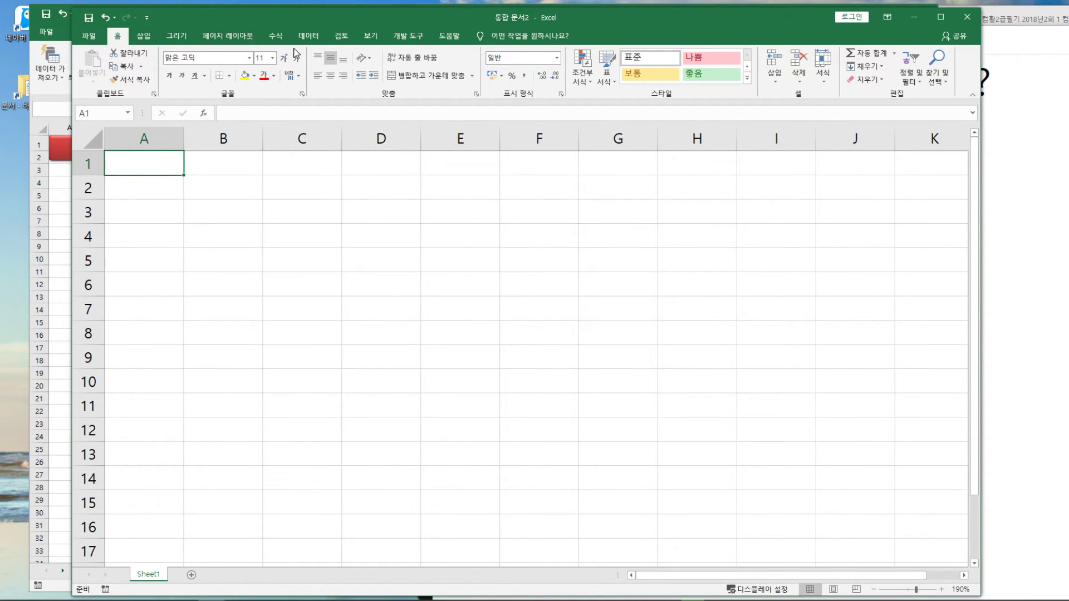
Step: Try to import the text file 퀴즈점수 from the 컴활2급 실기 총정리 folder in 다운로드
{"action": "left_click", "coordinate": [310, 35]}
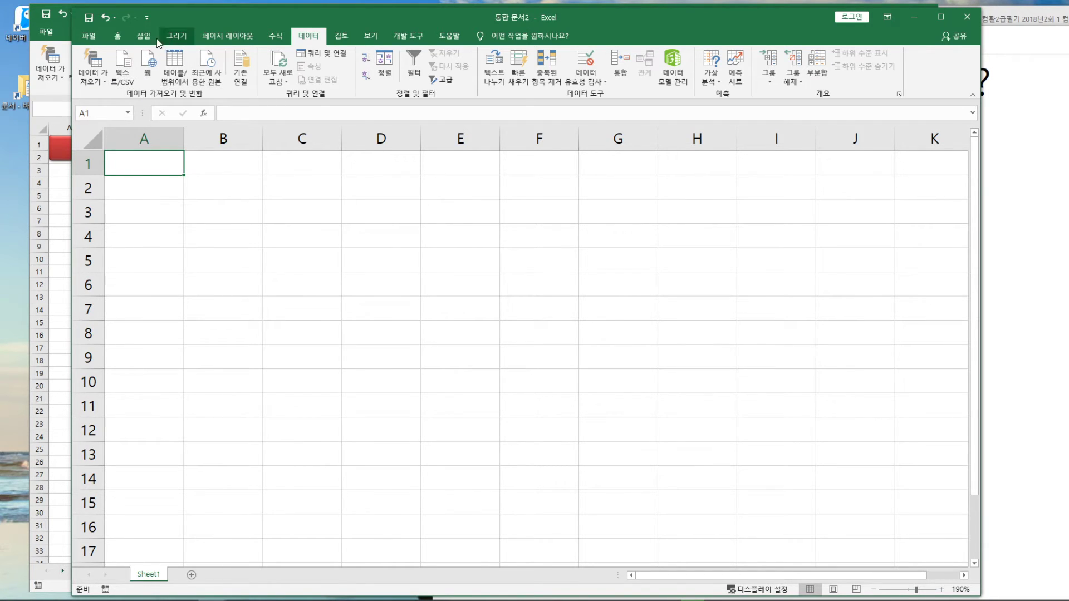
{"action": "left_click", "coordinate": [93, 82]}
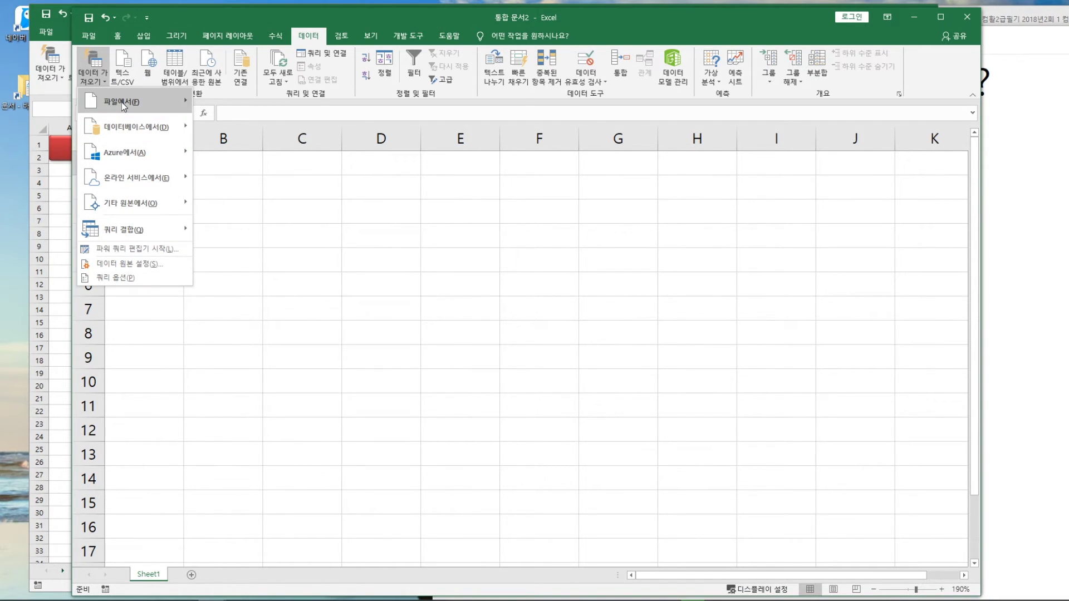
{"action": "mouse_move", "coordinate": [126, 99]}
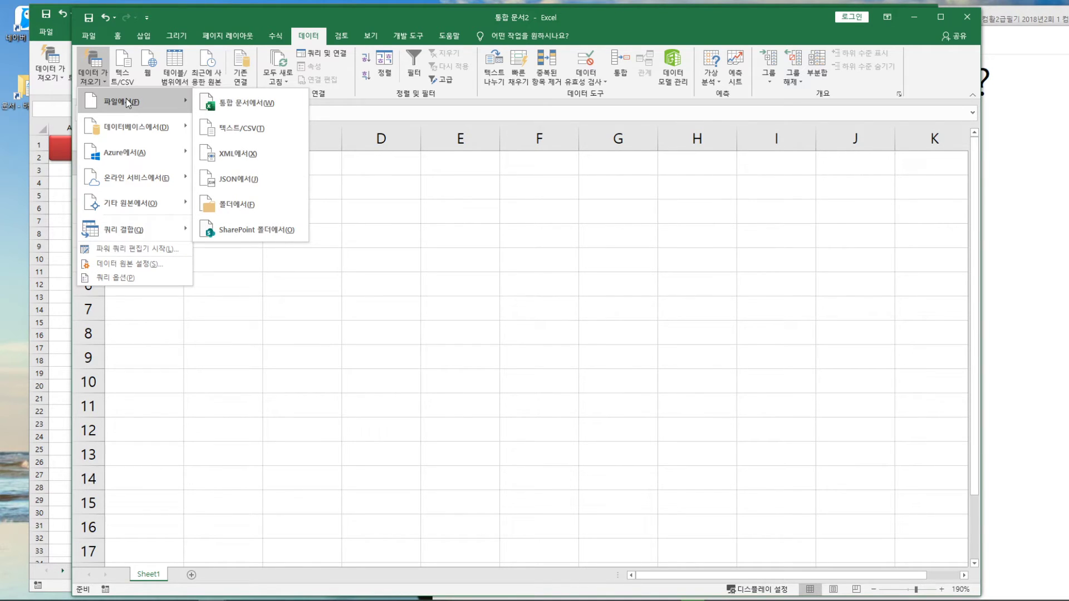
{"action": "left_click", "coordinate": [239, 127]}
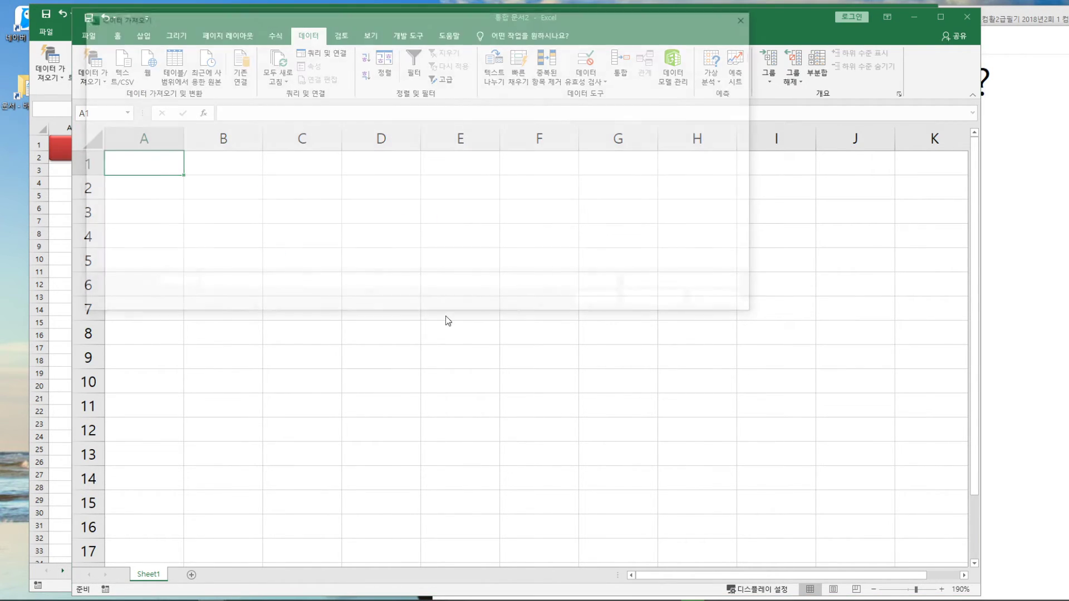
{"action": "scroll", "coordinate": [162, 162], "scroll_direction": "up", "scroll_amount": 3}
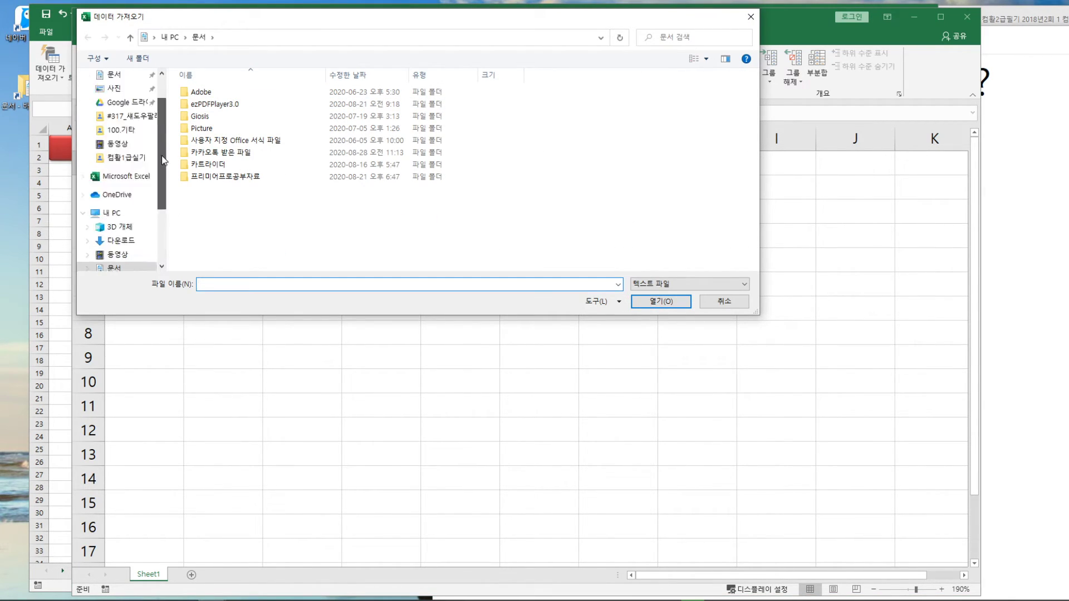
{"action": "left_click", "coordinate": [120, 111]}
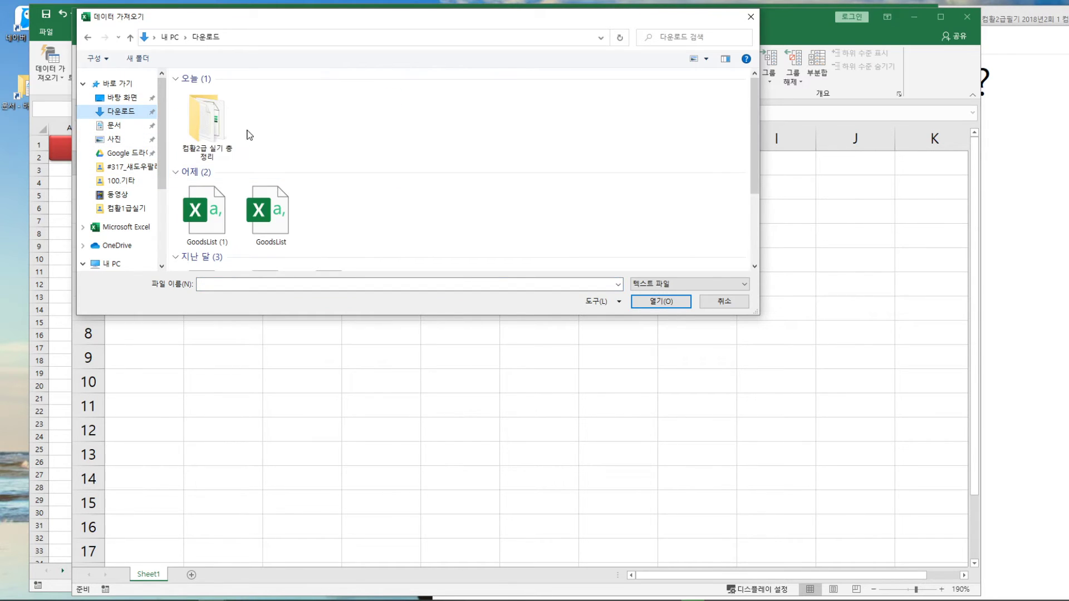
{"action": "double_click", "coordinate": [208, 123]}
{"action": "left_click", "coordinate": [199, 92]}
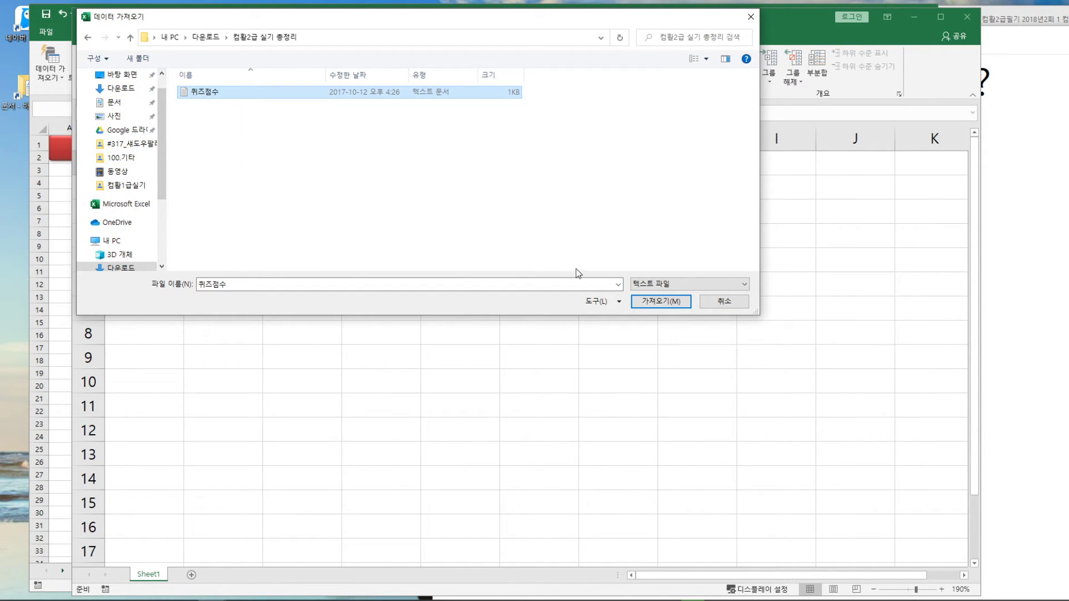
{"action": "left_click", "coordinate": [661, 301]}
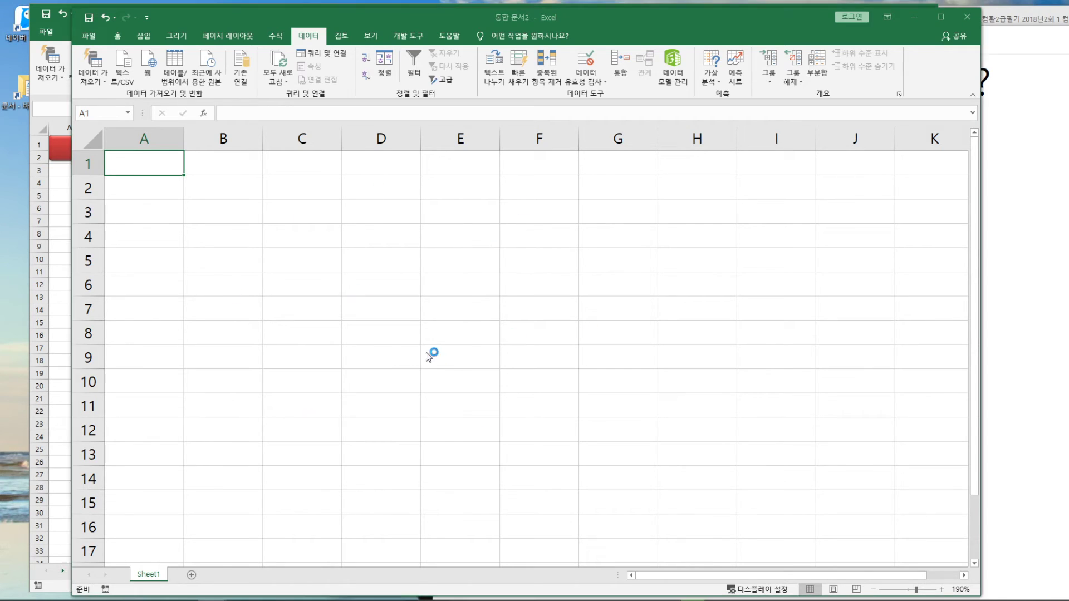
Step: Load the 퀴즈점수.txt preview into the Power Query editor, and close the editor discarding the query
{"action": "left_click_drag", "start_coordinate": [671, 127], "coordinate": [404, 110]}
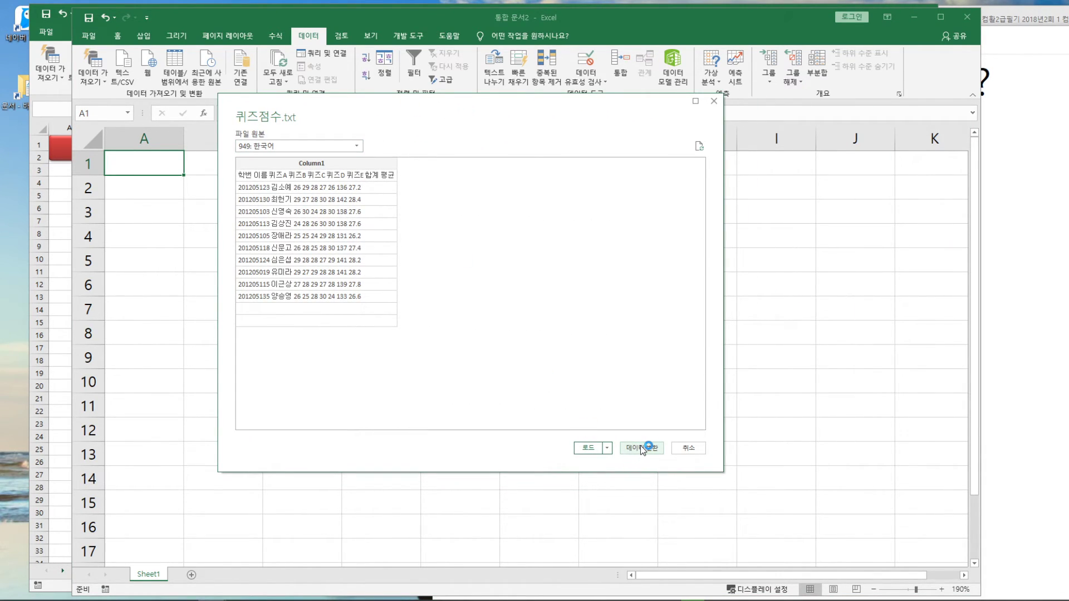
{"action": "left_click", "coordinate": [641, 448]}
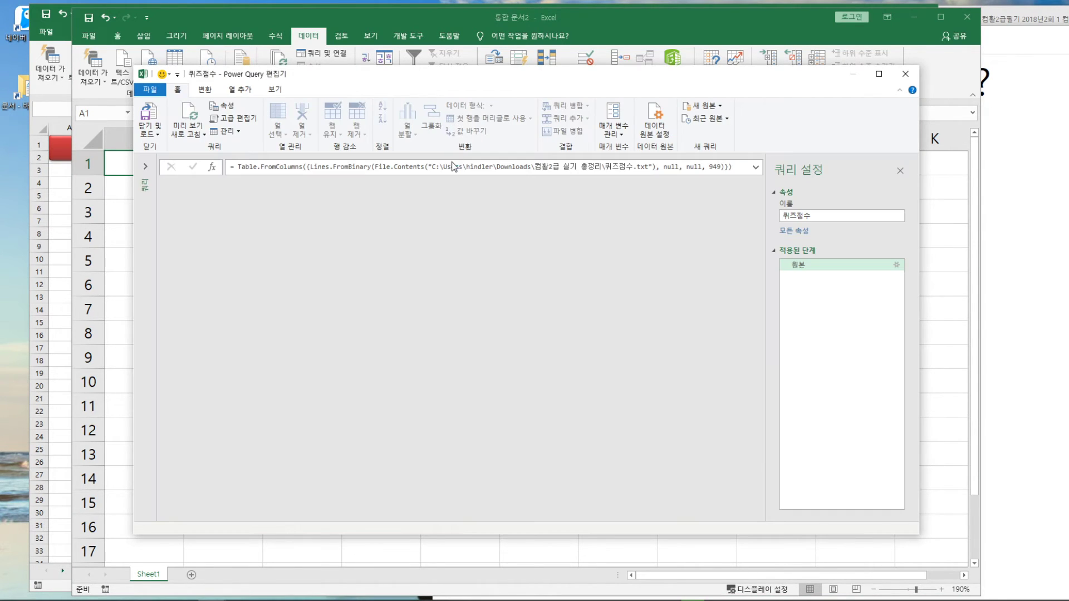
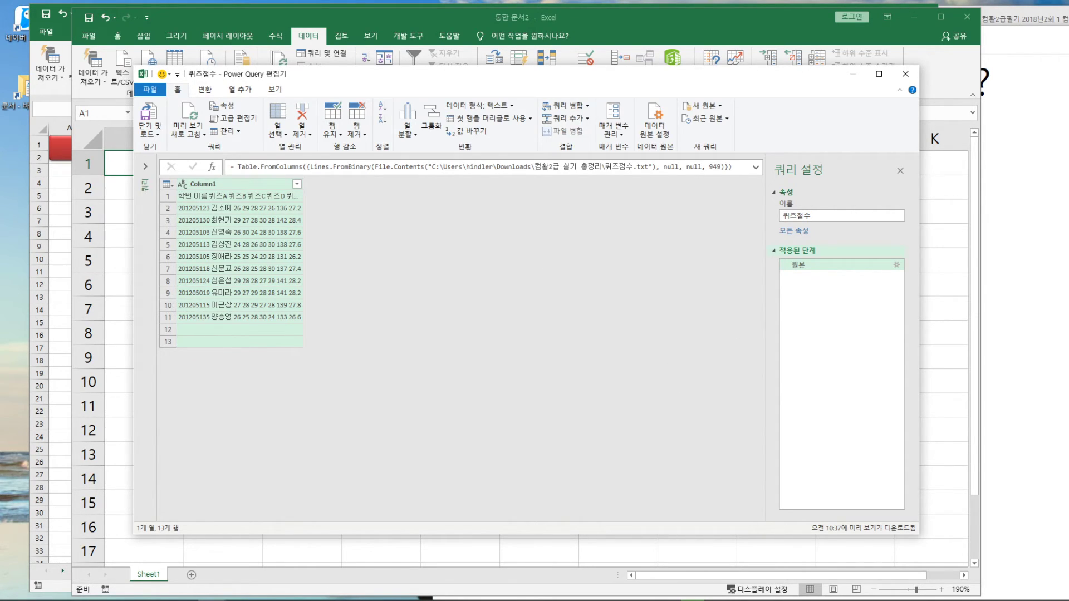
{"action": "left_click_drag", "start_coordinate": [508, 79], "coordinate": [531, 126]}
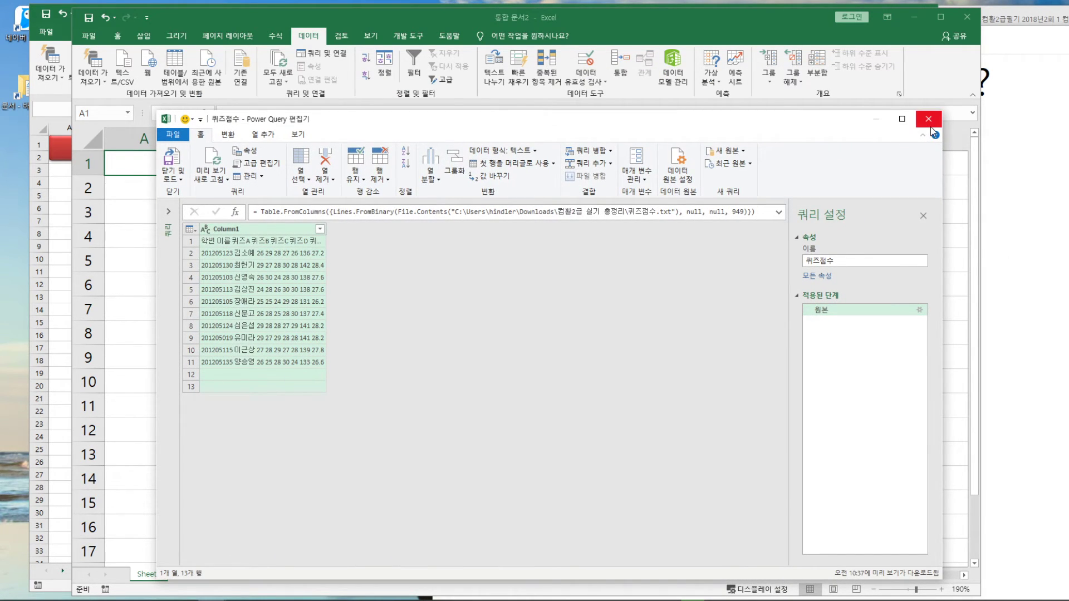
{"action": "left_click", "coordinate": [929, 120]}
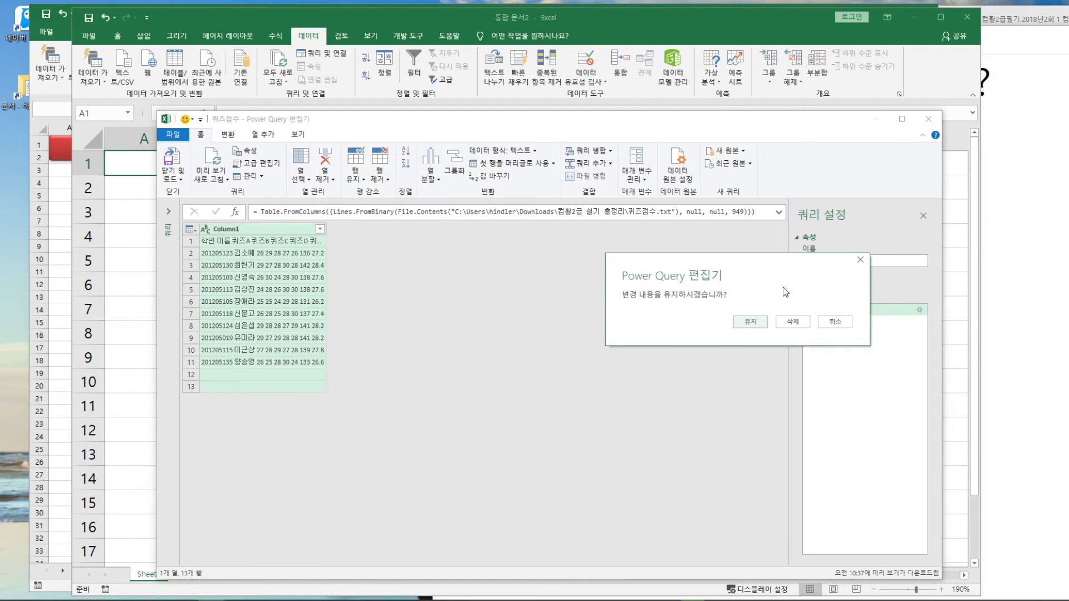
{"action": "left_click", "coordinate": [792, 324]}
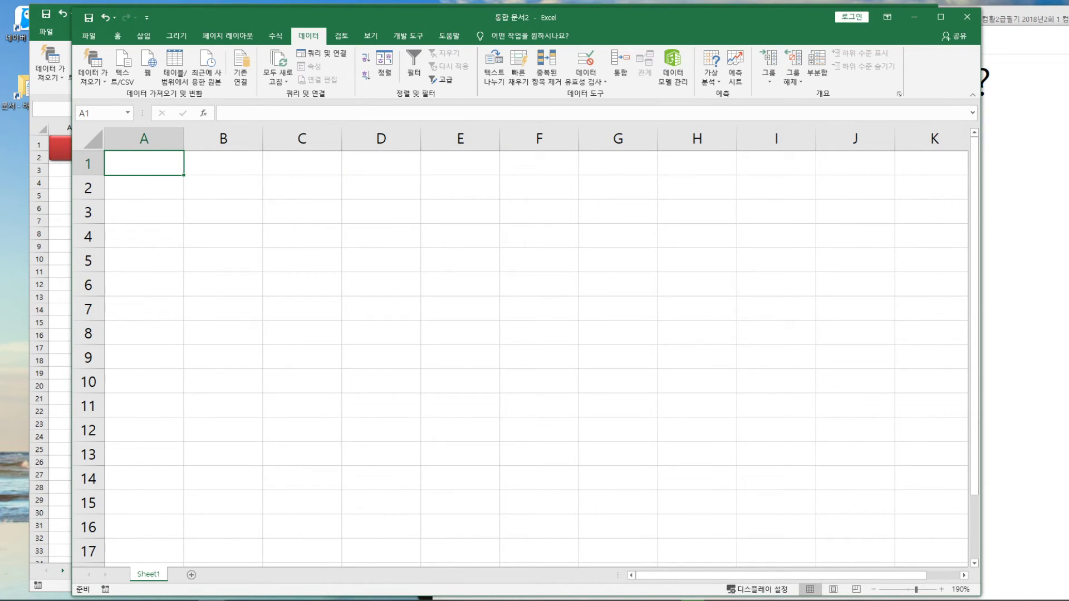
Step: Open the 퀴즈점수 text file from the 컴활2급 실기 총정리 folder to examine its space-separated data, and close both windows
{"action": "left_click", "coordinate": [1023, 297]}
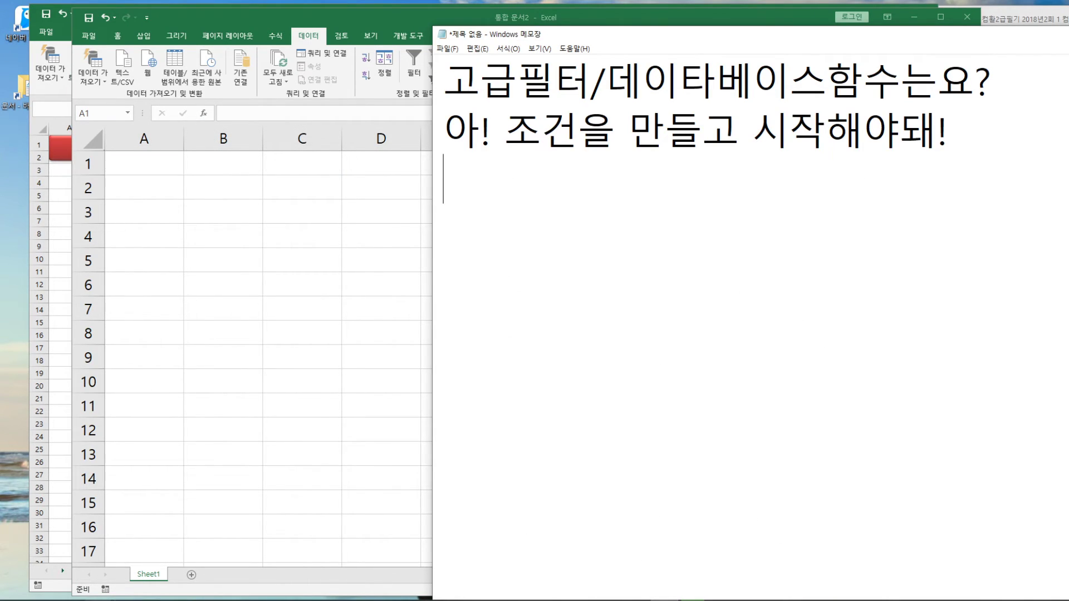
{"action": "left_click", "coordinate": [99, 600]}
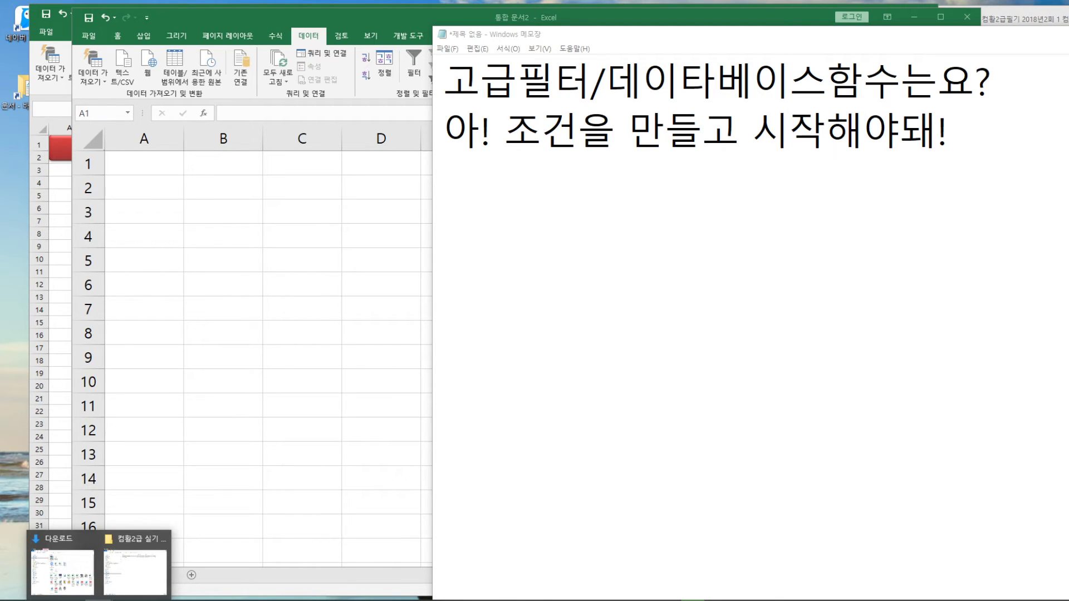
{"action": "left_click", "coordinate": [121, 579]}
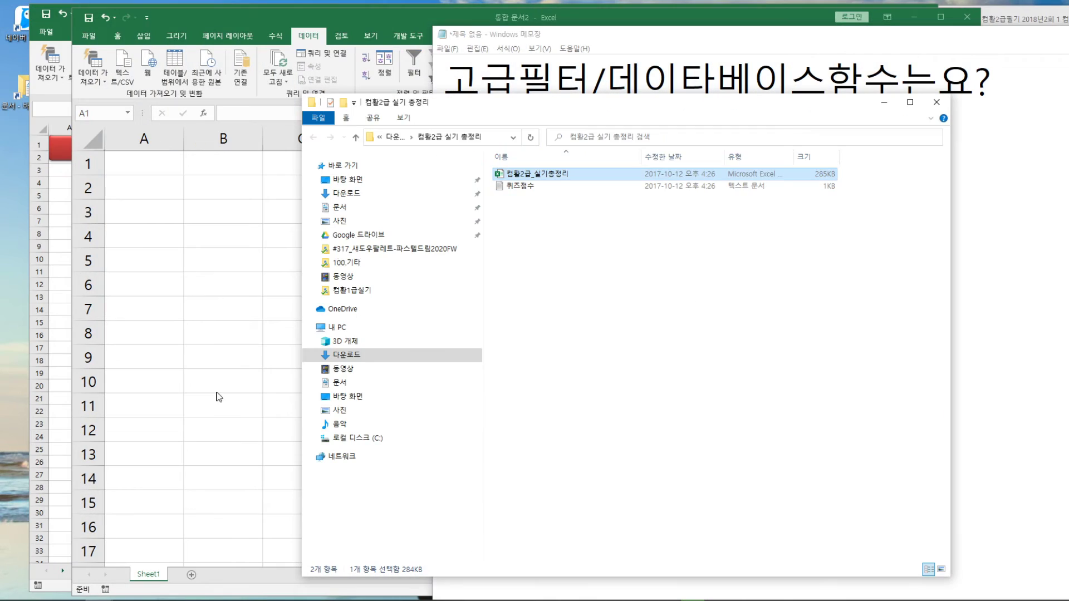
{"action": "double_click", "coordinate": [513, 185]}
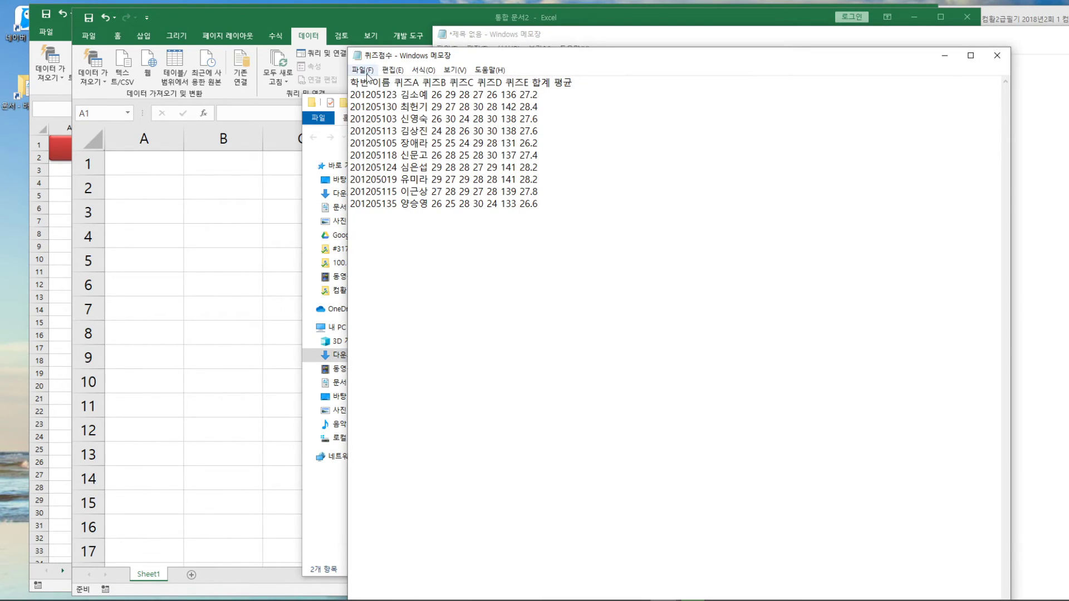
{"action": "left_click", "coordinate": [389, 83]}
{"action": "left_click", "coordinate": [997, 55]}
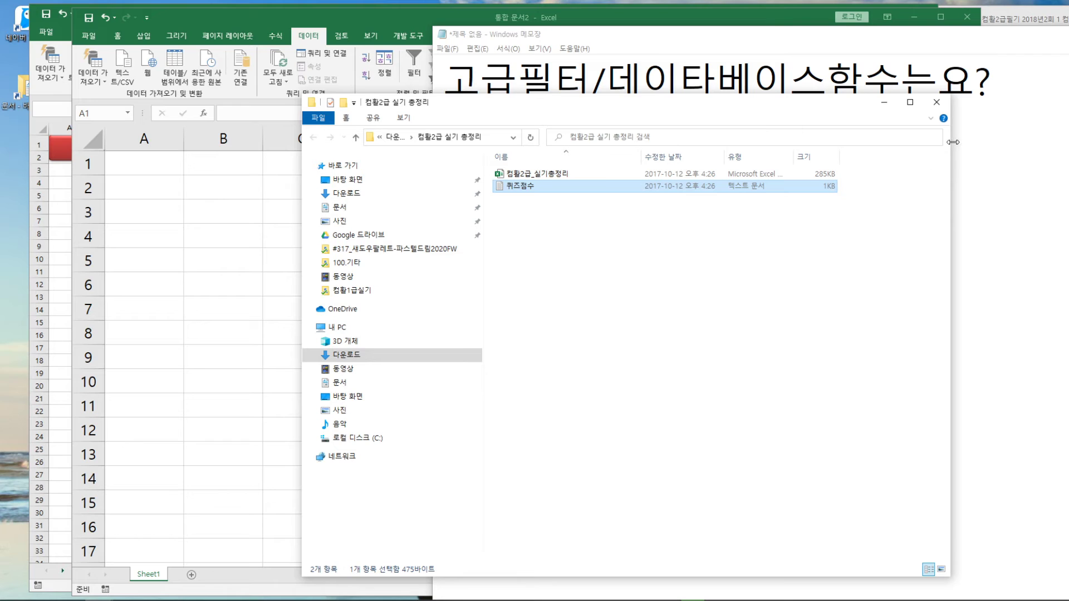
{"action": "left_click", "coordinate": [937, 105]}
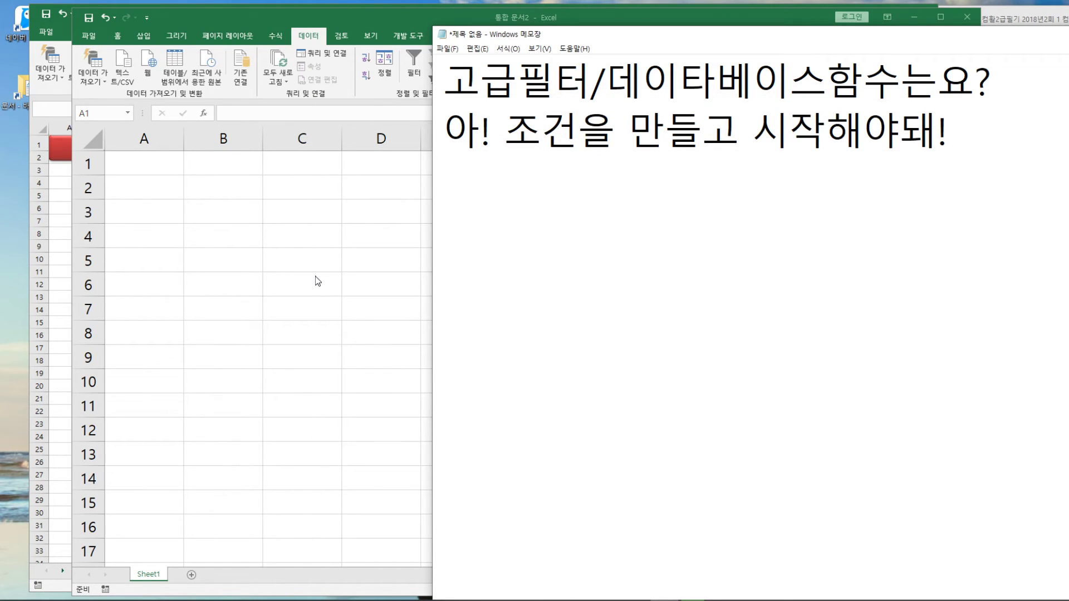
Step: Close the blank workbook and go through the 홈 sheet to the 기타 task sheet
{"action": "left_click", "coordinate": [321, 318]}
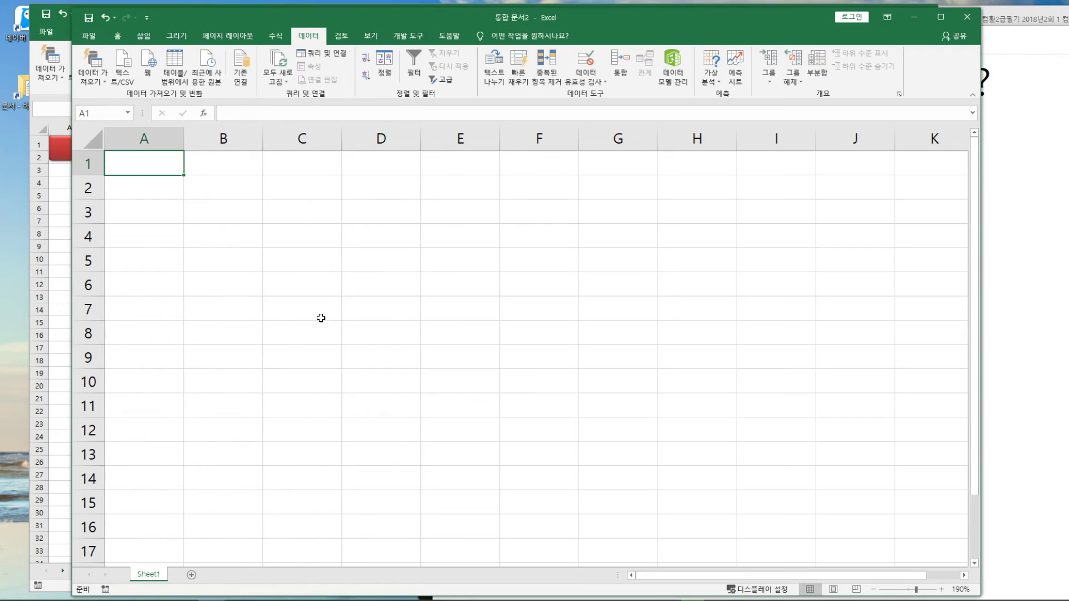
{"action": "left_click", "coordinate": [960, 20]}
{"action": "left_click", "coordinate": [738, 320]}
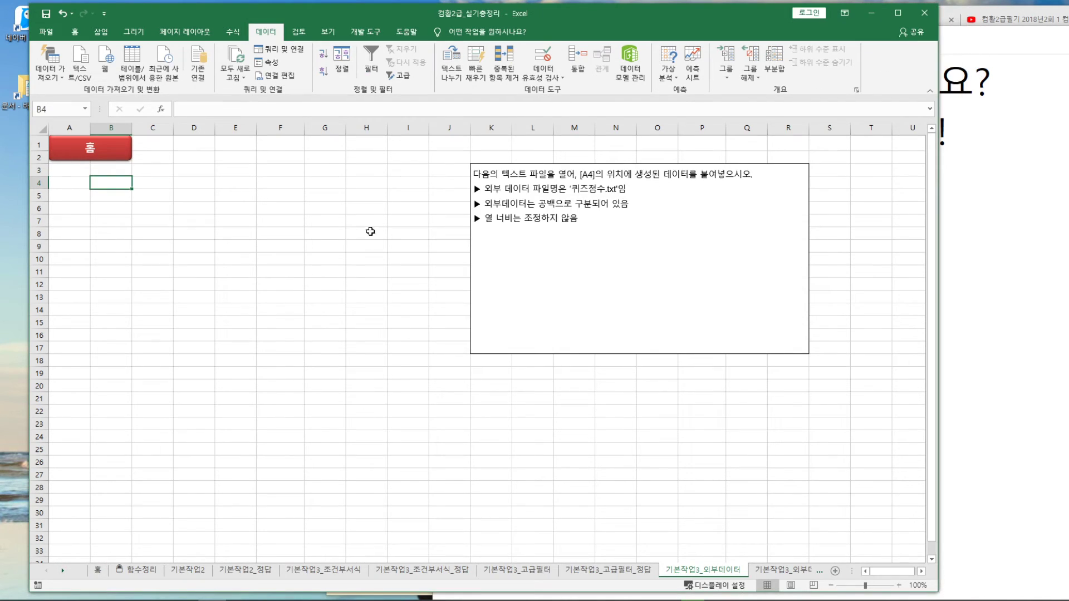
{"action": "left_click", "coordinate": [99, 151]}
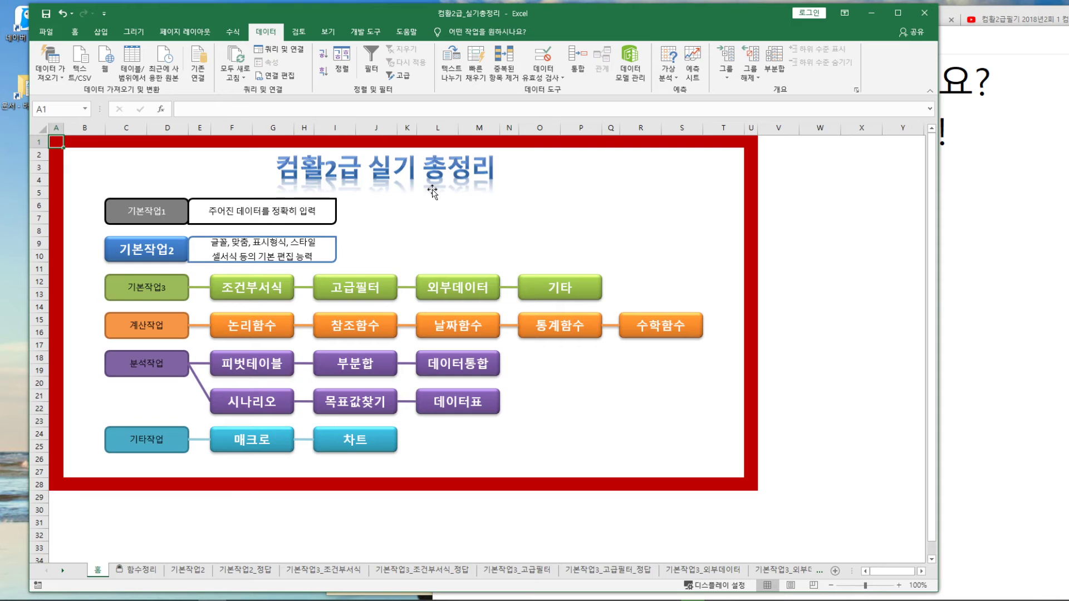
{"action": "left_click", "coordinate": [554, 286]}
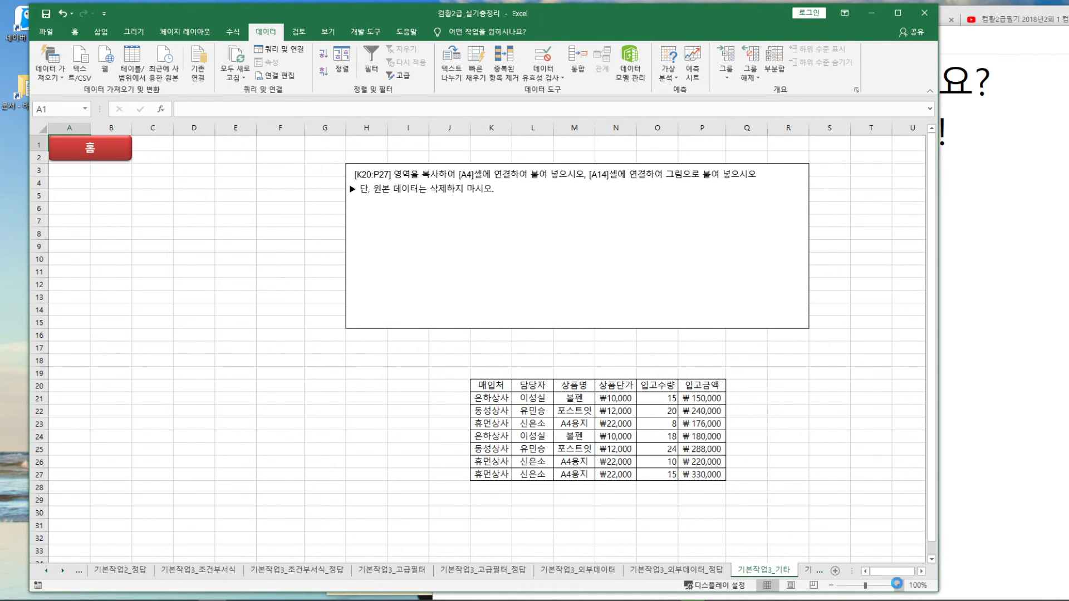
Step: Enlarge the 기타 task sheet to 160% and read its instructions for pasting K20:P27 as linked data and as a linked picture
{"action": "left_click", "coordinate": [898, 585]}
{"action": "left_click", "coordinate": [899, 585]}
{"action": "left_click", "coordinate": [899, 585]}
{"action": "left_click", "coordinate": [898, 585]}
{"action": "left_click", "coordinate": [899, 585]}
{"action": "left_click", "coordinate": [899, 586]}
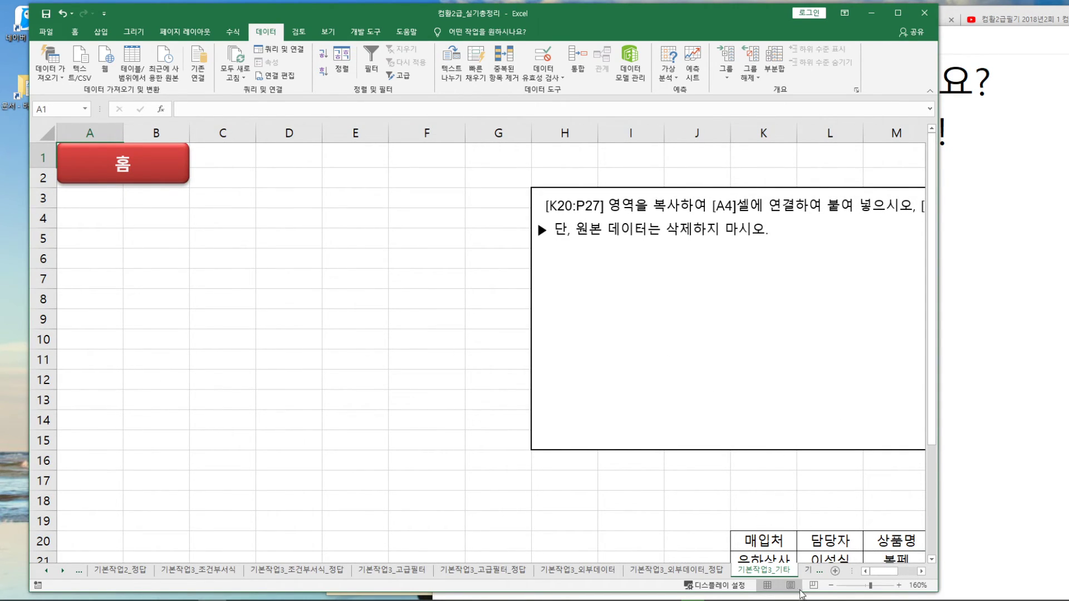
{"action": "mouse_move", "coordinate": [889, 572]}
{"action": "left_mouse_down"}
{"action": "mouse_move", "coordinate": [906, 573]}
{"action": "mouse_move", "coordinate": [897, 575]}
{"action": "left_mouse_up"}
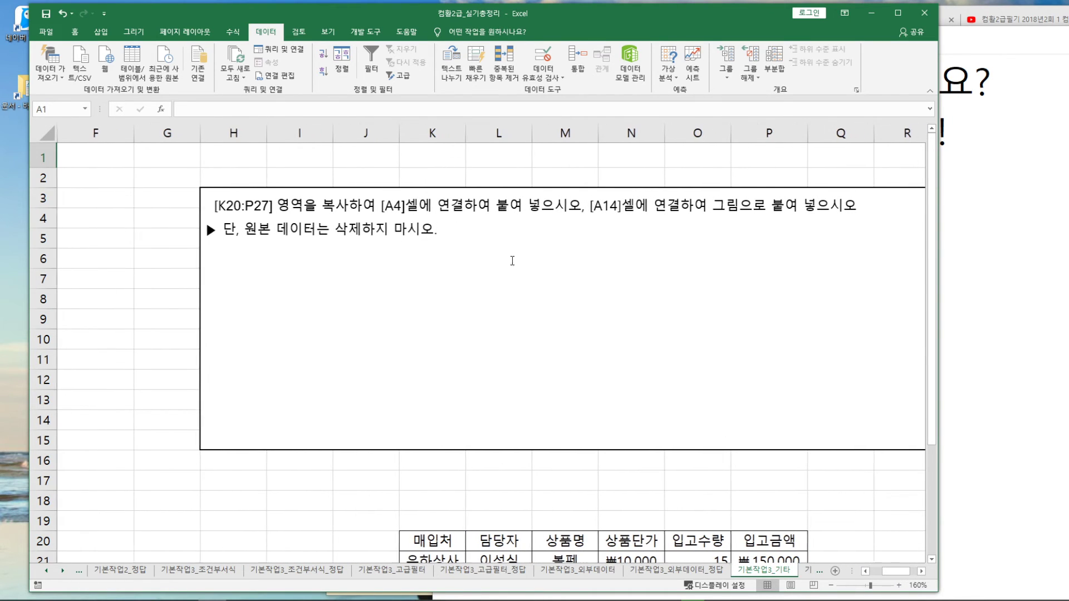
Step: Copy the source table in K20:P27, from the 매입처 header to the last 입고금액 value
{"action": "scroll", "coordinate": [589, 262], "scroll_direction": "down", "scroll_amount": 4}
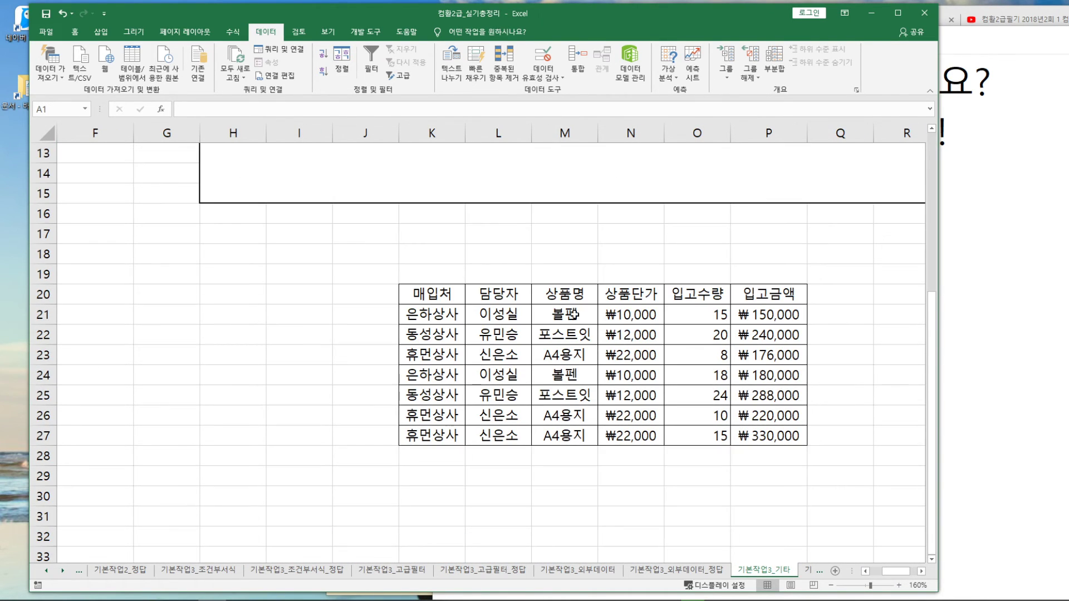
{"action": "left_click_drag", "start_coordinate": [431, 295], "coordinate": [776, 434]}
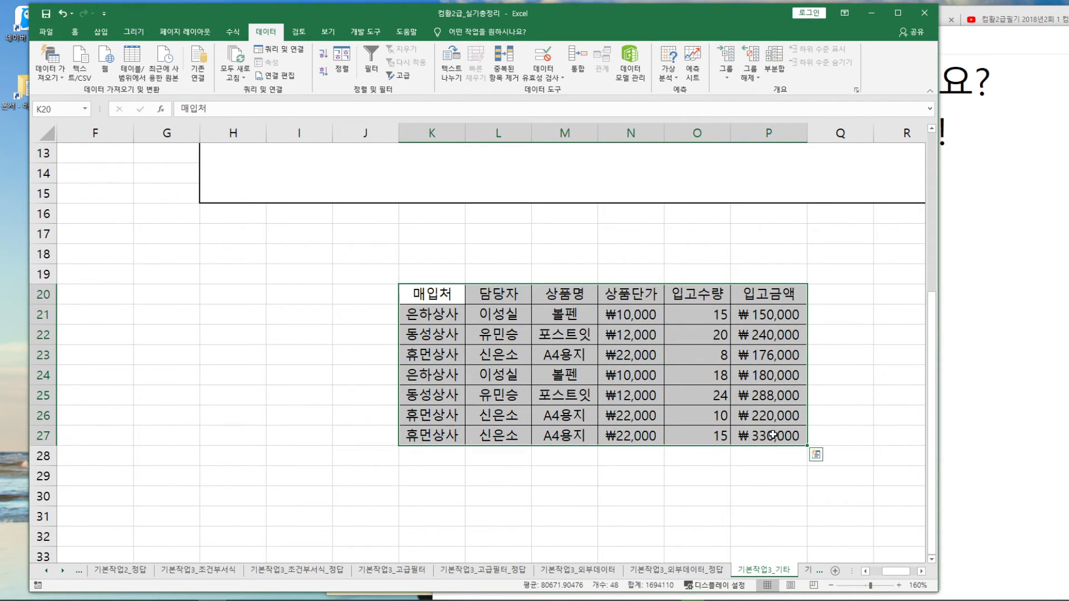
{"action": "right_click", "coordinate": [775, 436]}
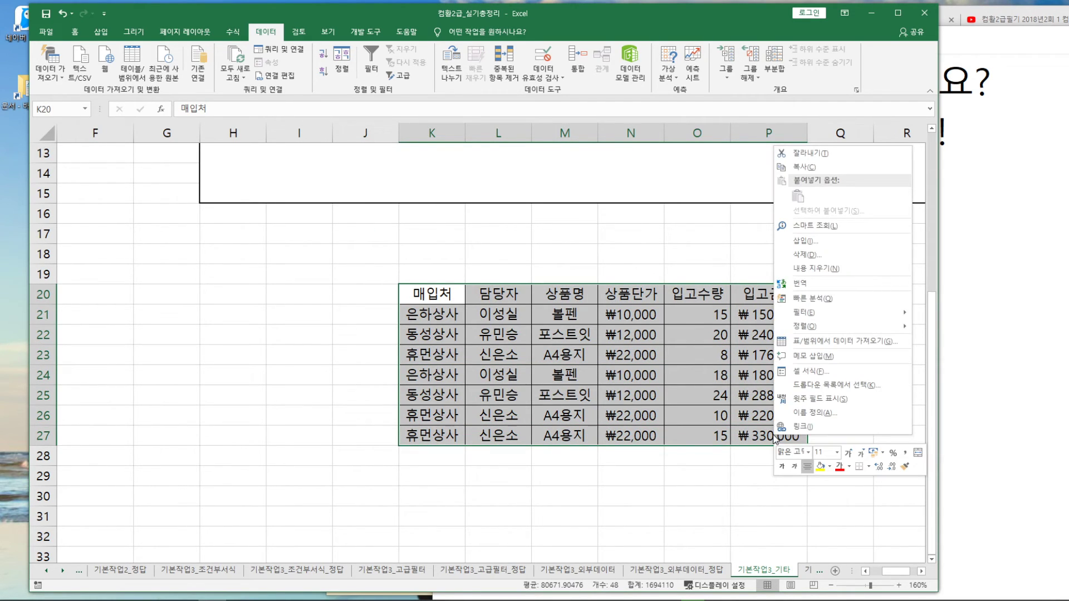
{"action": "left_click", "coordinate": [798, 167]}
{"action": "left_click", "coordinate": [443, 301]}
{"action": "left_click_drag", "start_coordinate": [468, 301], "coordinate": [778, 438]}
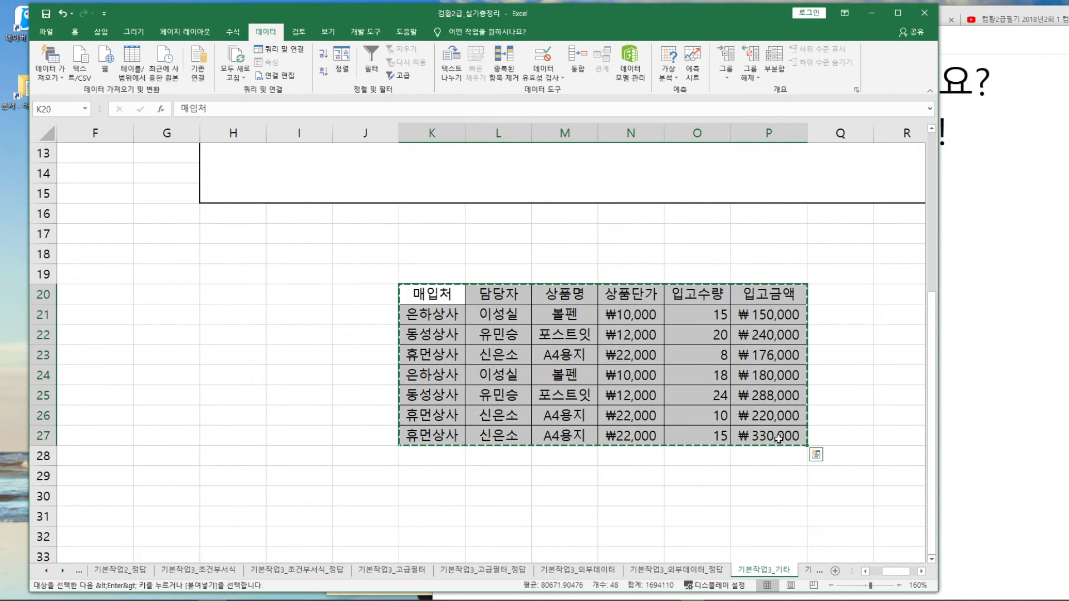
Step: Paste the copied table at cell A4 as a link to the source data
{"action": "scroll", "coordinate": [616, 426], "scroll_direction": "up", "scroll_amount": 4}
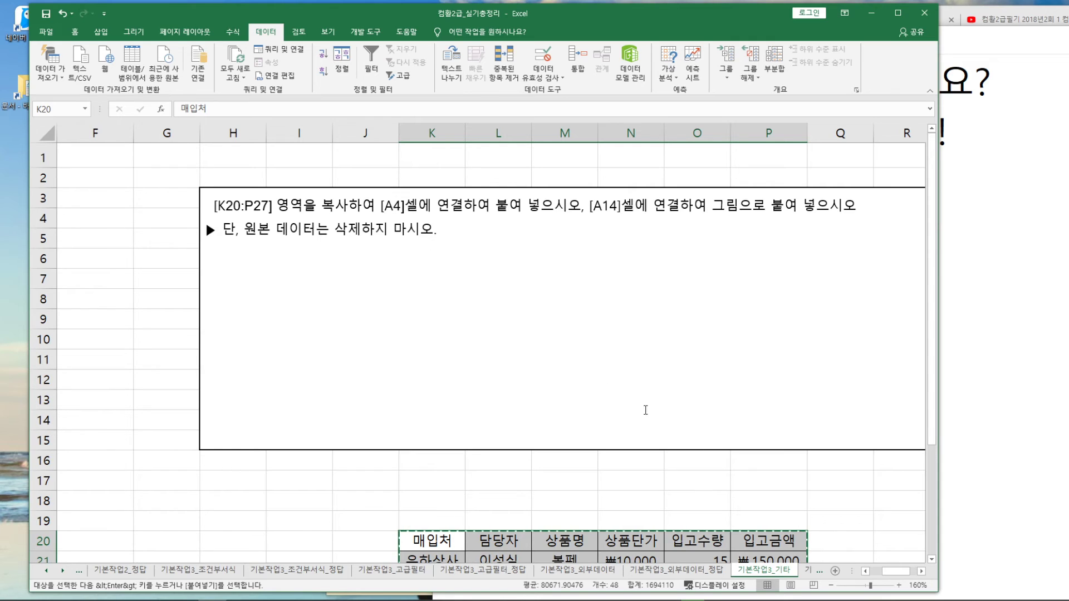
{"action": "scroll", "coordinate": [152, 277], "scroll_direction": "left", "scroll_amount": 3}
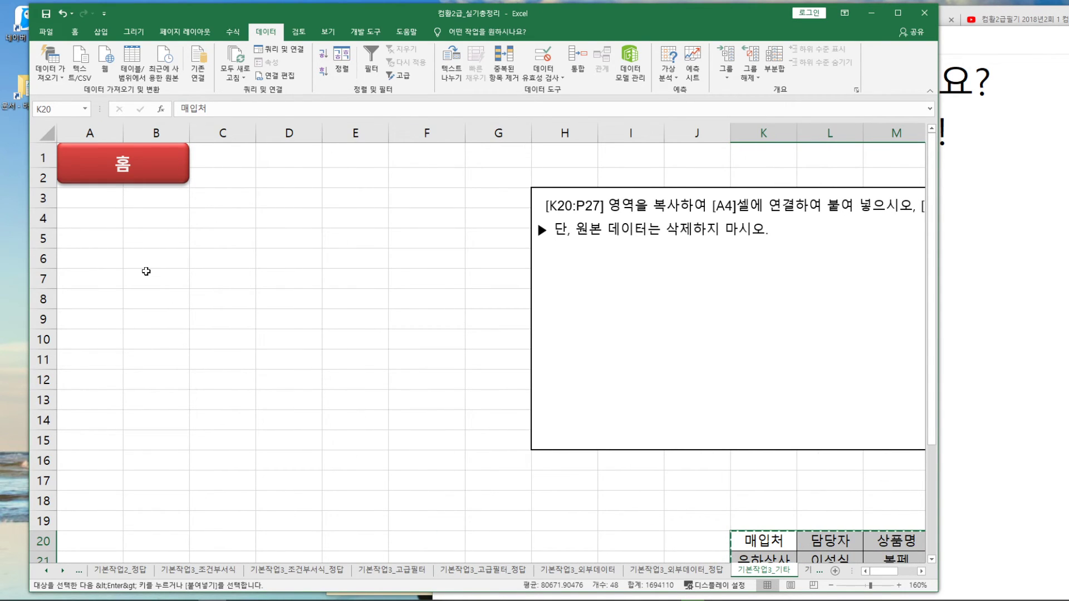
{"action": "left_click", "coordinate": [87, 218]}
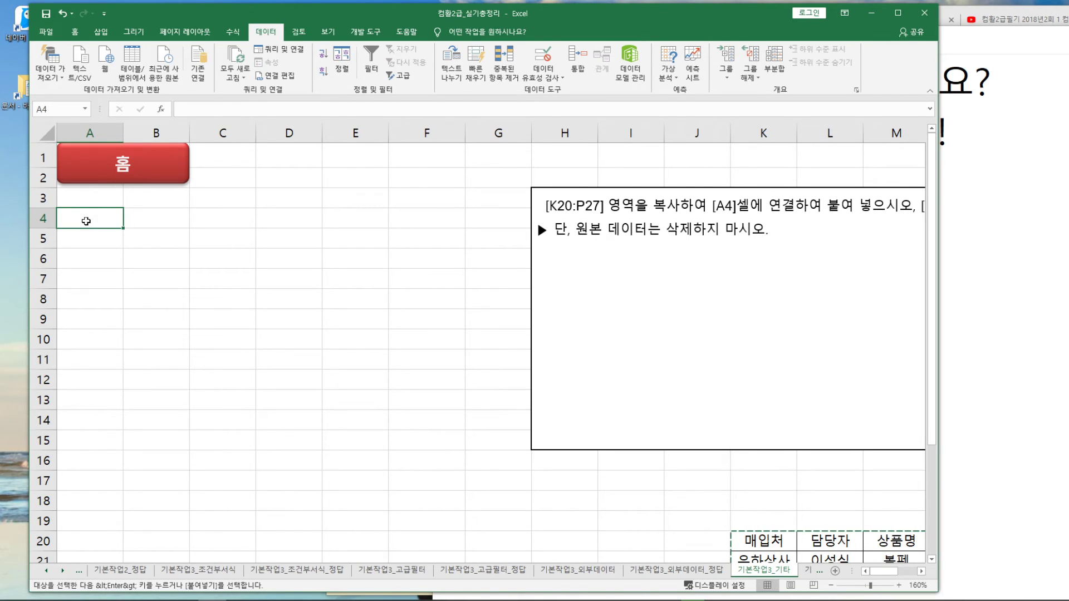
{"action": "left_click", "coordinate": [76, 33]}
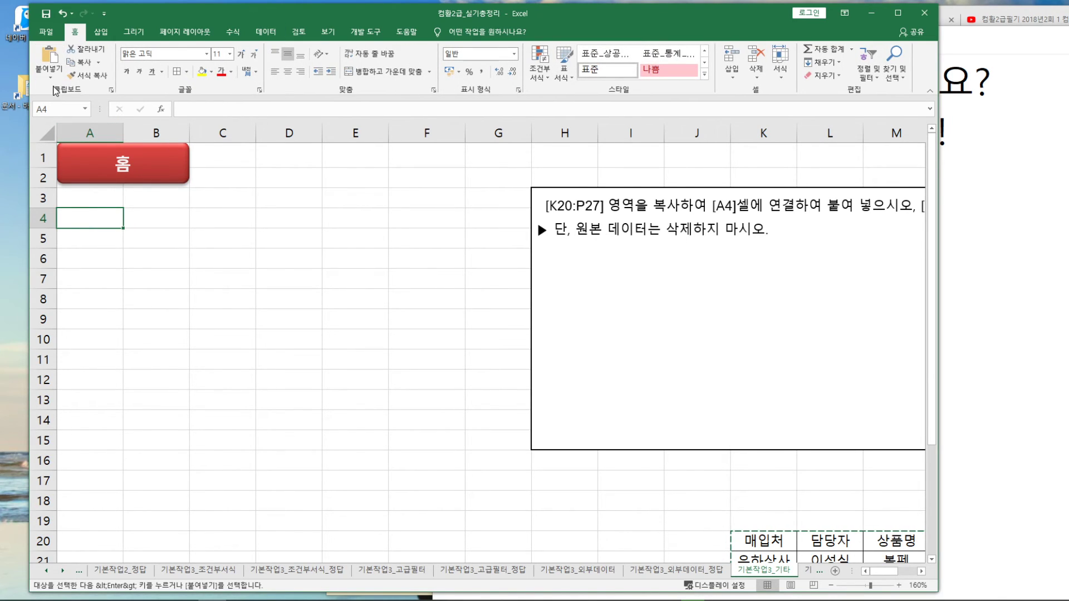
{"action": "left_click", "coordinate": [54, 81]}
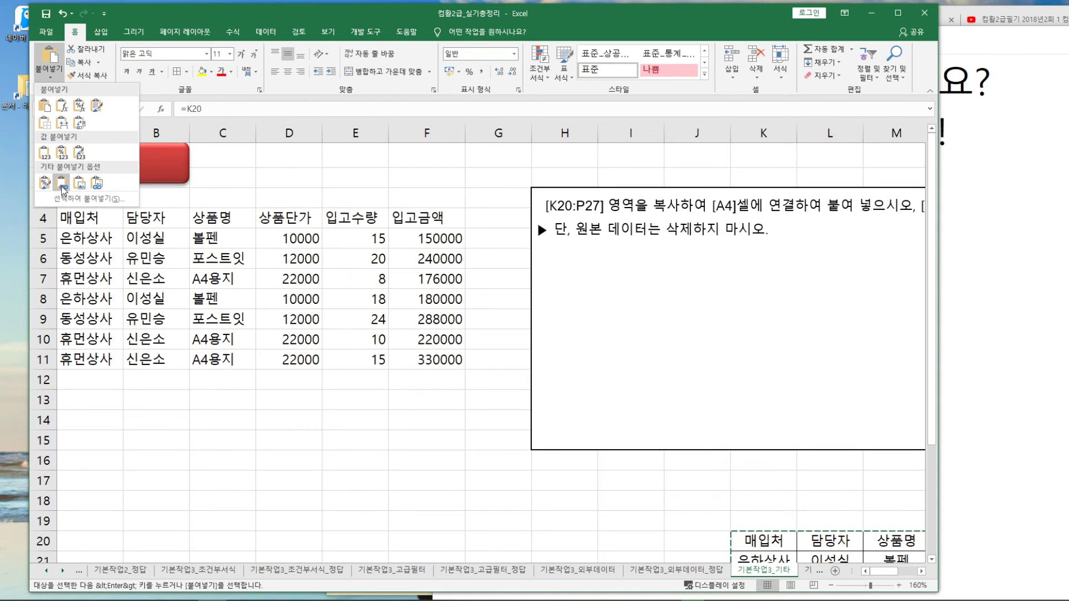
{"action": "left_click", "coordinate": [62, 183]}
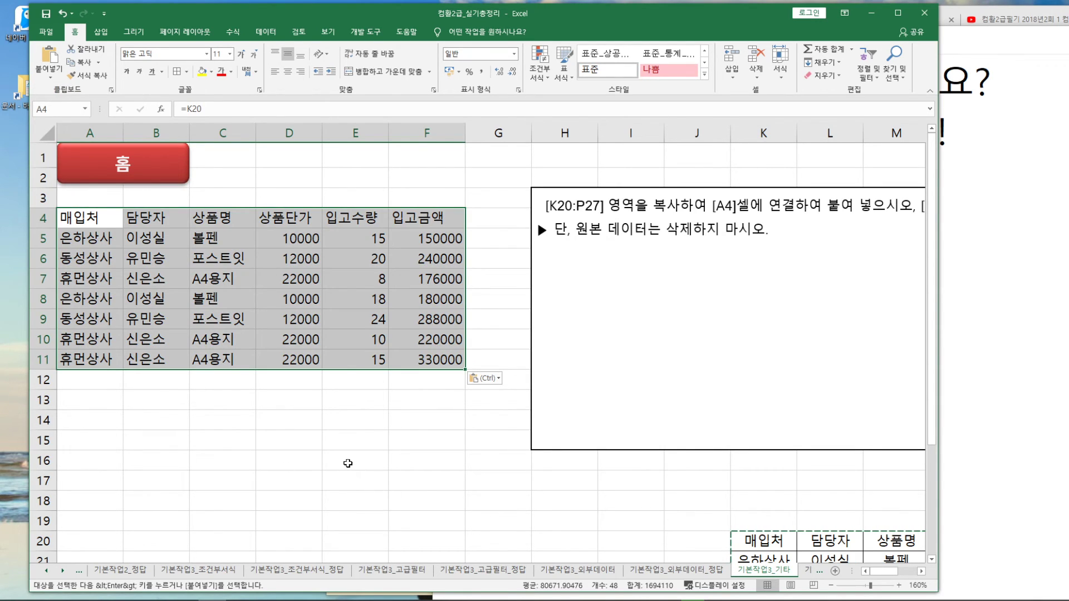
Step: Set K21 in the source table to 12345 and check the linked table at A4 for the update
{"action": "left_click", "coordinate": [348, 463]}
{"action": "scroll", "coordinate": [348, 463], "scroll_direction": "down", "scroll_amount": 2}
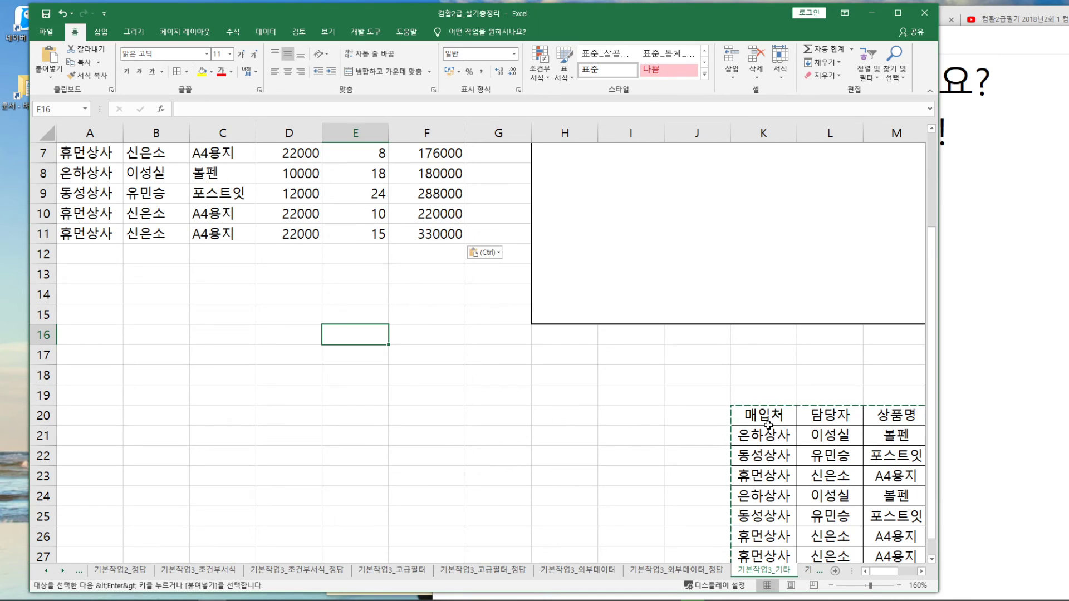
{"action": "scroll", "coordinate": [306, 375], "scroll_direction": "up", "scroll_amount": 2}
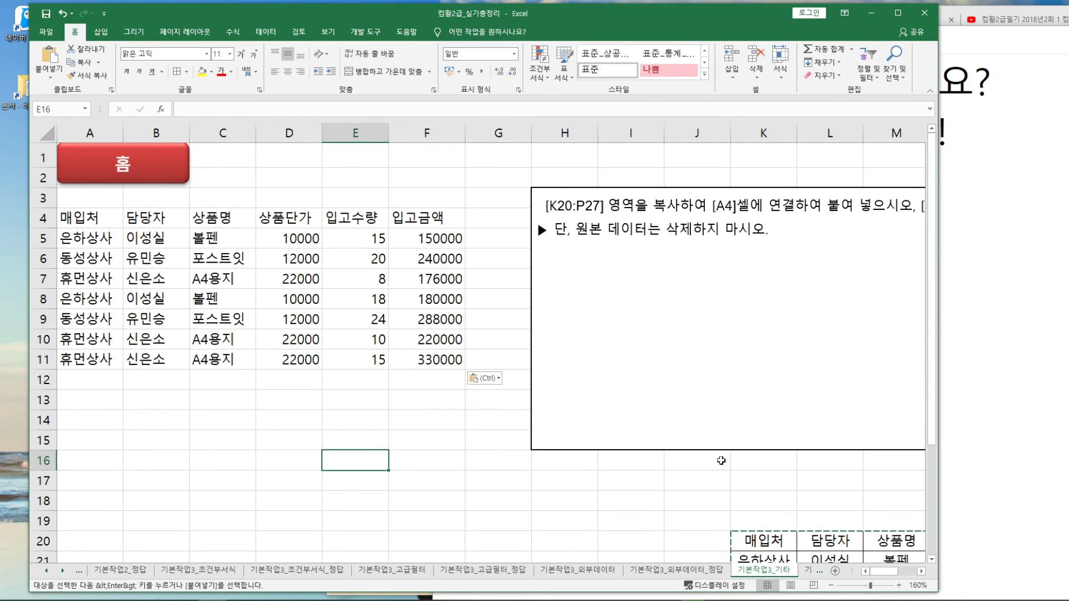
{"action": "scroll", "coordinate": [771, 379], "scroll_direction": "down", "scroll_amount": 3}
{"action": "left_click", "coordinate": [771, 379]}
{"action": "type", "text": "12345"}
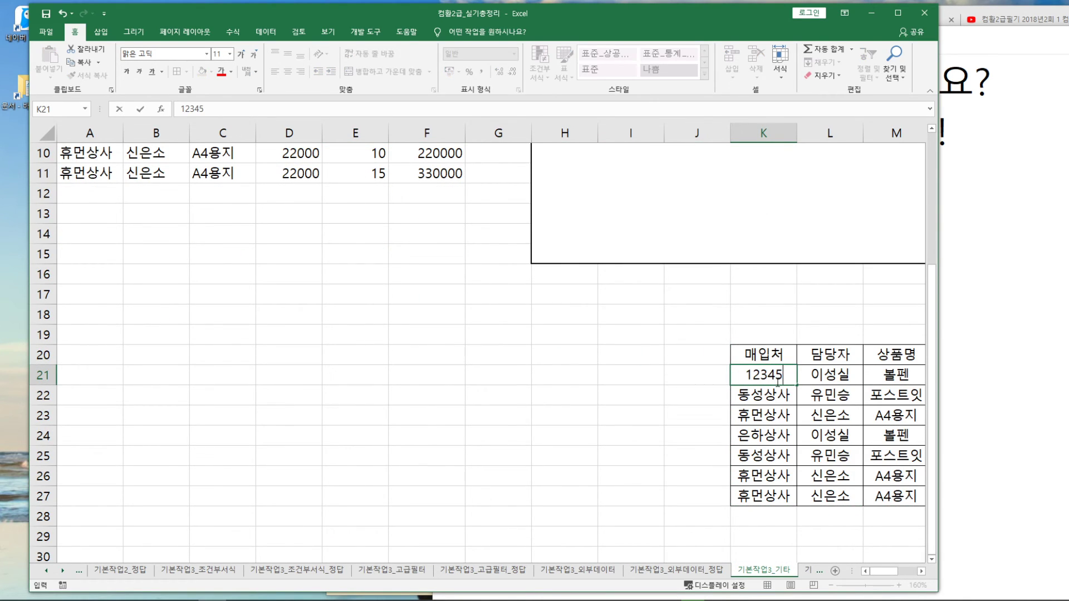
{"action": "key", "text": "Return"}
{"action": "scroll", "coordinate": [316, 448], "scroll_direction": "up", "scroll_amount": 3}
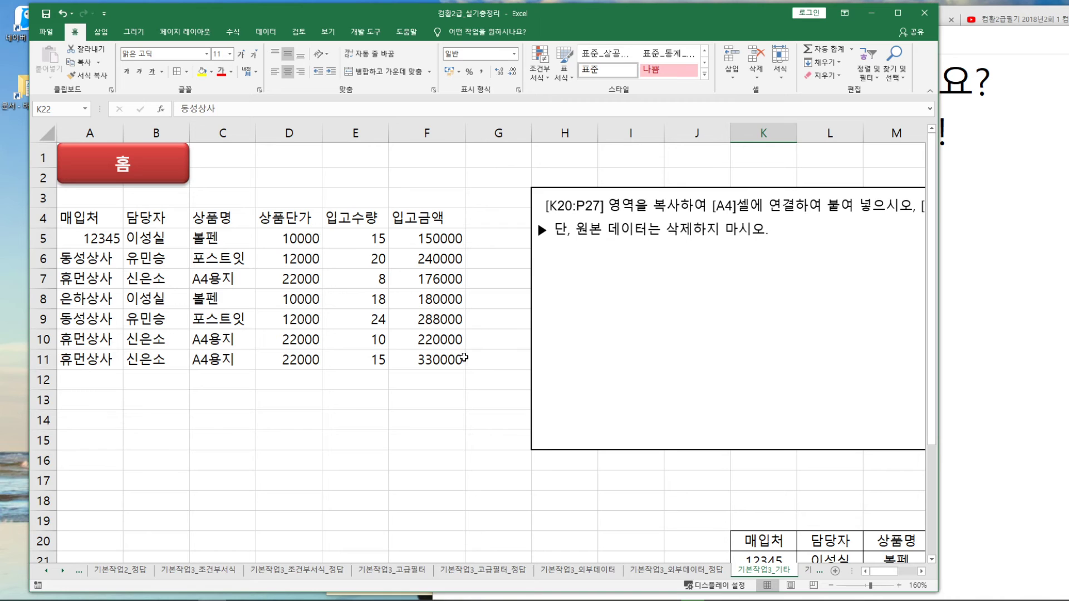
Step: Copy the source table K20:P27, paste it at cell A20 and show the available paste options
{"action": "scroll", "coordinate": [515, 399], "scroll_direction": "down", "scroll_amount": 5}
{"action": "scroll", "coordinate": [508, 406], "scroll_direction": "up", "scroll_amount": 2}
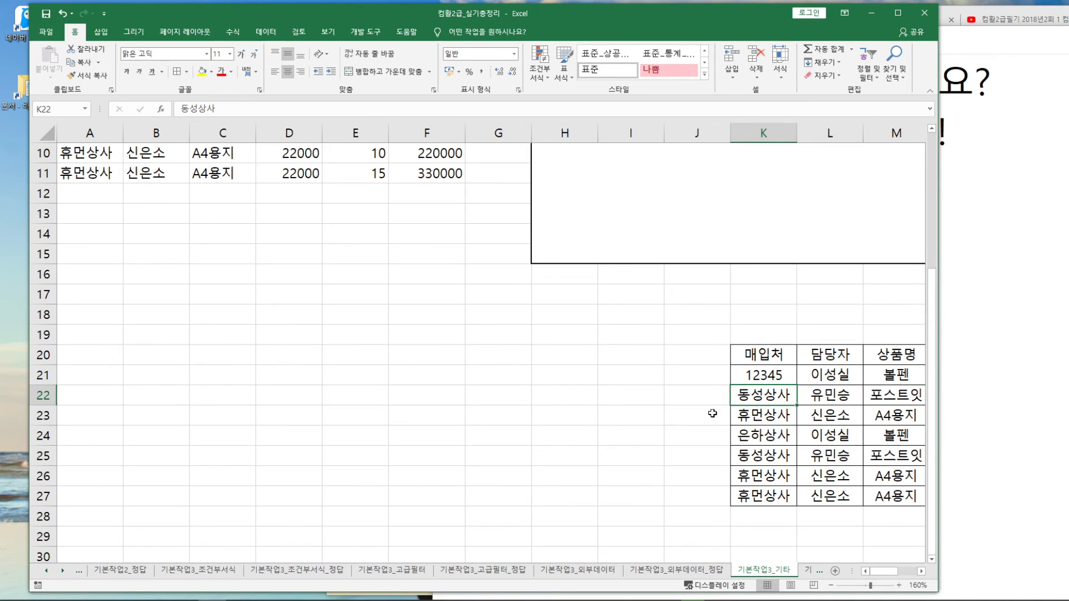
{"action": "scroll", "coordinate": [466, 375], "scroll_direction": "right", "scroll_amount": 6}
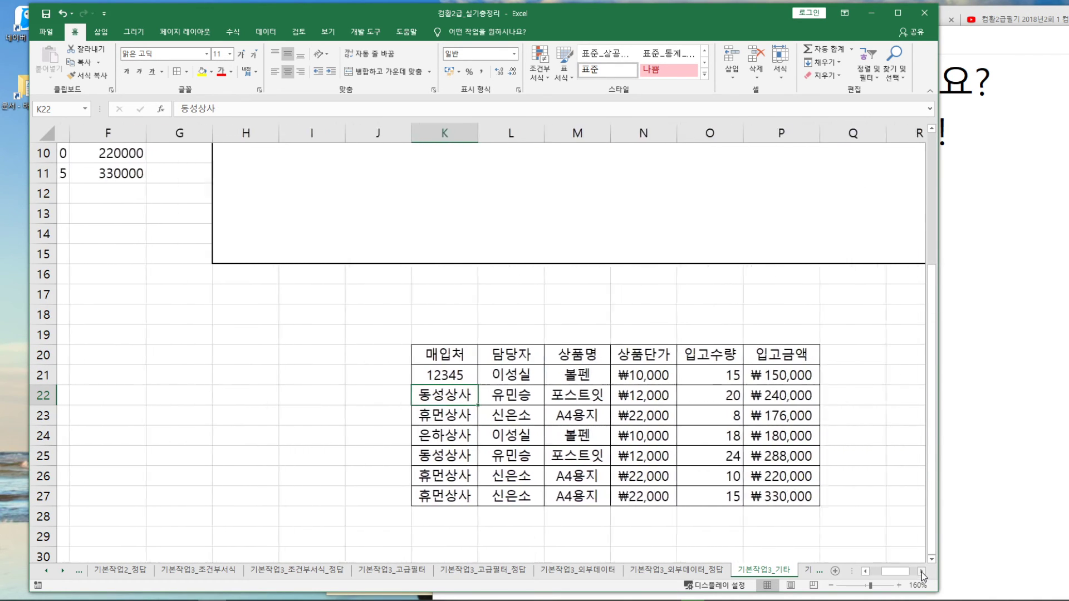
{"action": "left_click_drag", "start_coordinate": [355, 355], "coordinate": [692, 488]}
{"action": "key", "text": "ctrl+c"}
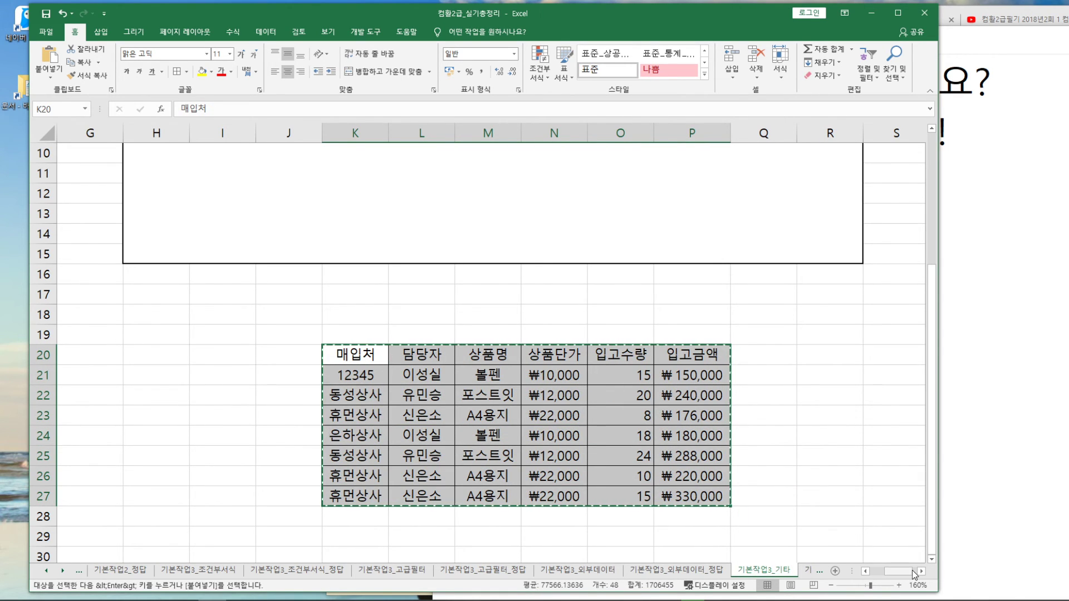
{"action": "scroll", "coordinate": [727, 575], "scroll_direction": "left", "scroll_amount": 6}
{"action": "left_click", "coordinate": [112, 354]}
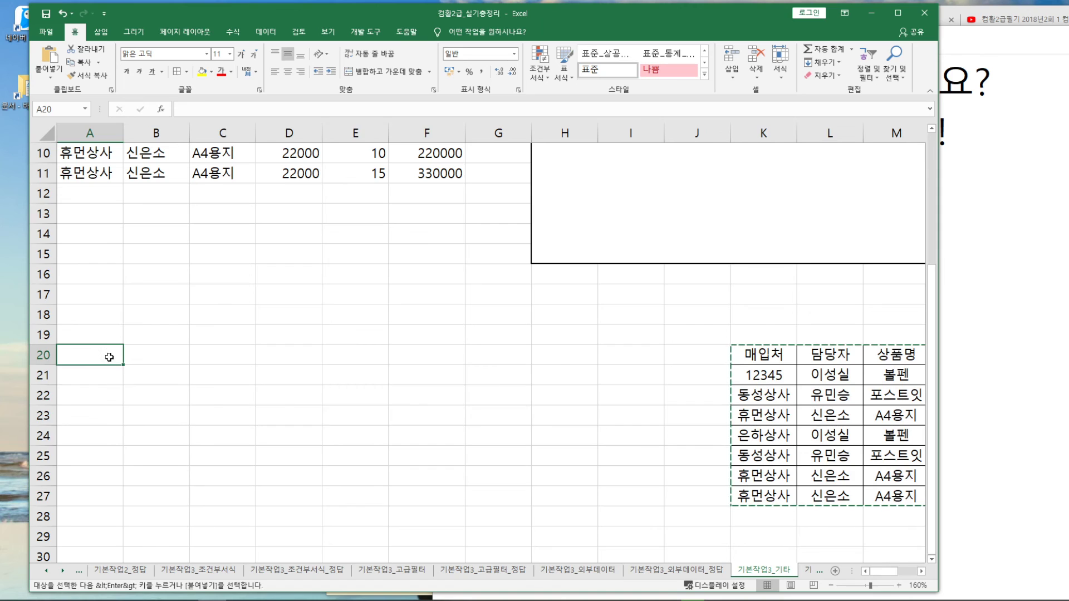
{"action": "key", "text": "ctrl+v"}
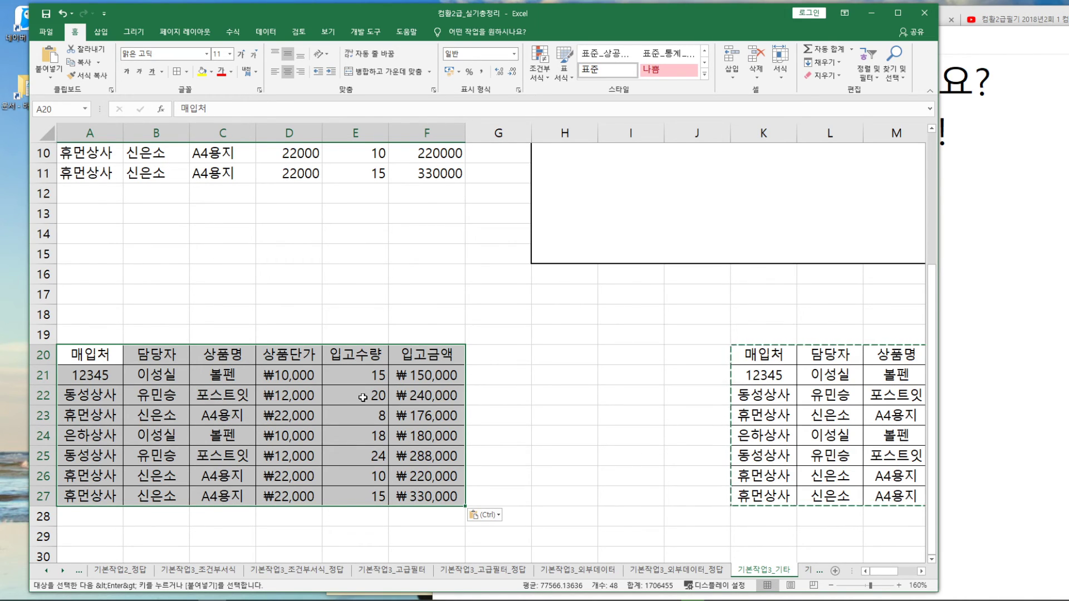
{"action": "left_click", "coordinate": [487, 514]}
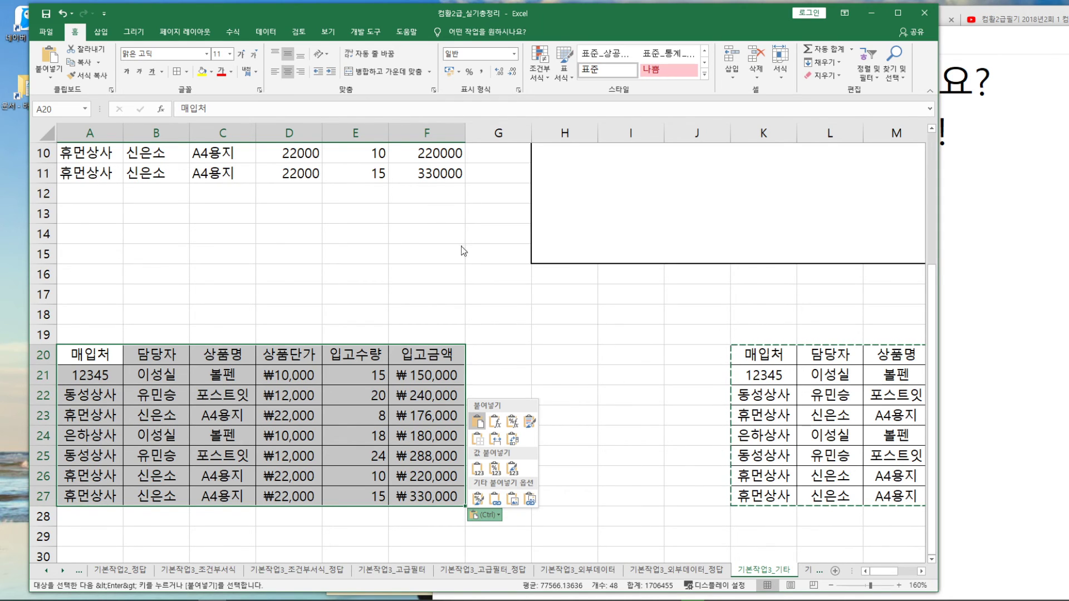
Step: Resize columns D through F together to equal widths slightly narrower than before, and check both pasted tables
{"action": "left_click", "coordinate": [289, 136]}
{"action": "left_click_drag", "start_coordinate": [289, 136], "coordinate": [402, 134]}
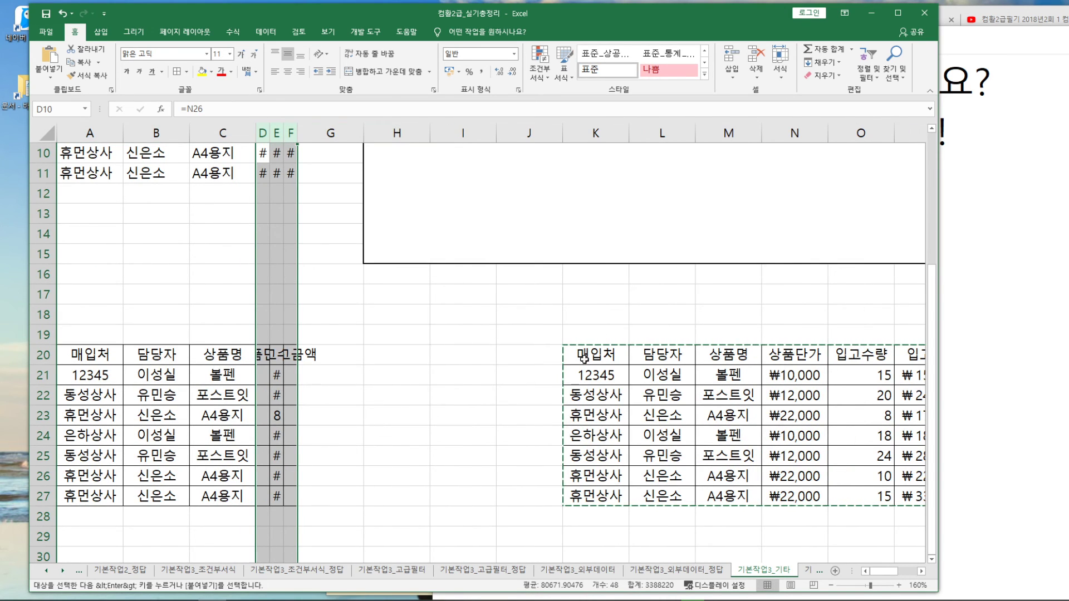
{"action": "left_click_drag", "start_coordinate": [297, 133], "coordinate": [340, 134]}
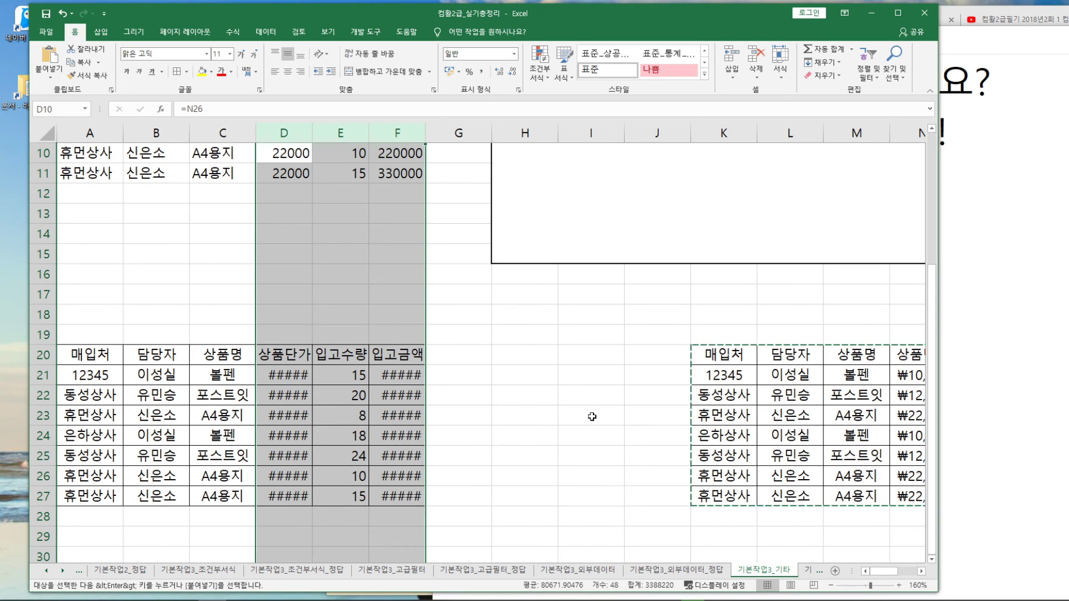
{"action": "scroll", "coordinate": [592, 416], "scroll_direction": "up", "scroll_amount": 3}
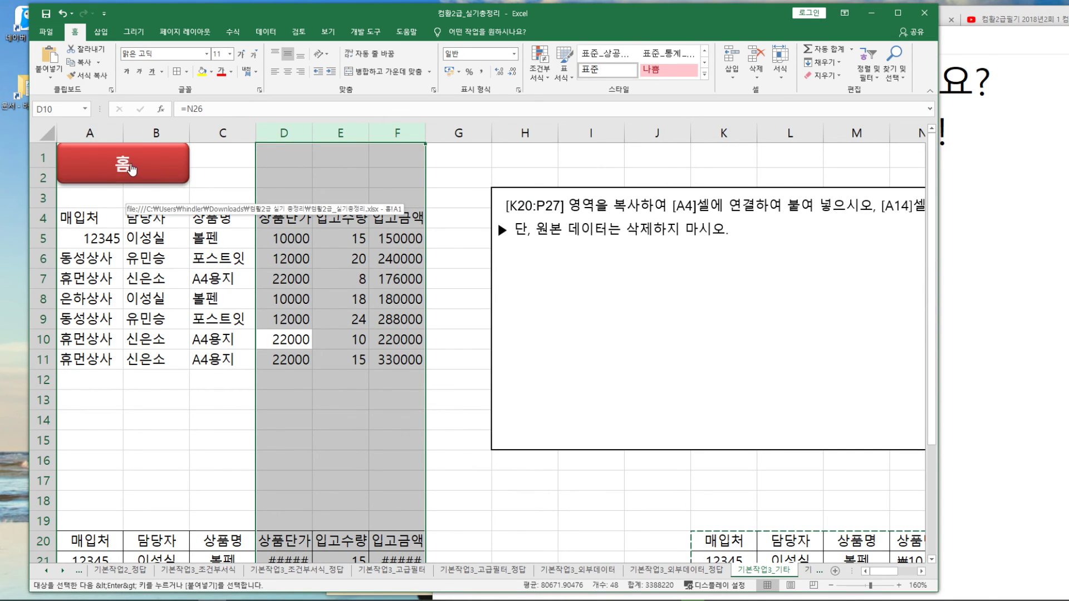